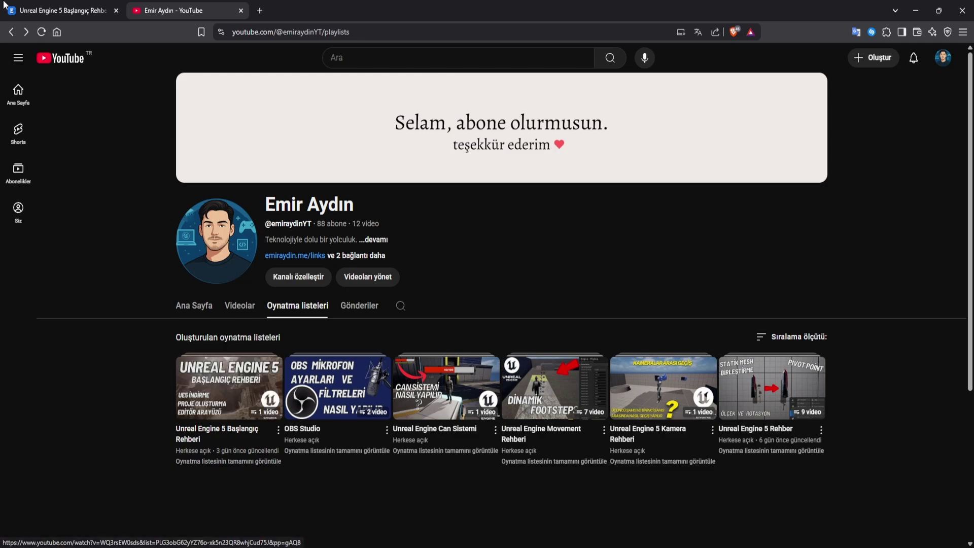
- Open the "Unreal Engine 5 Başlangıç Rehberi" course from the education page of the instructor's website
click(69, 5)
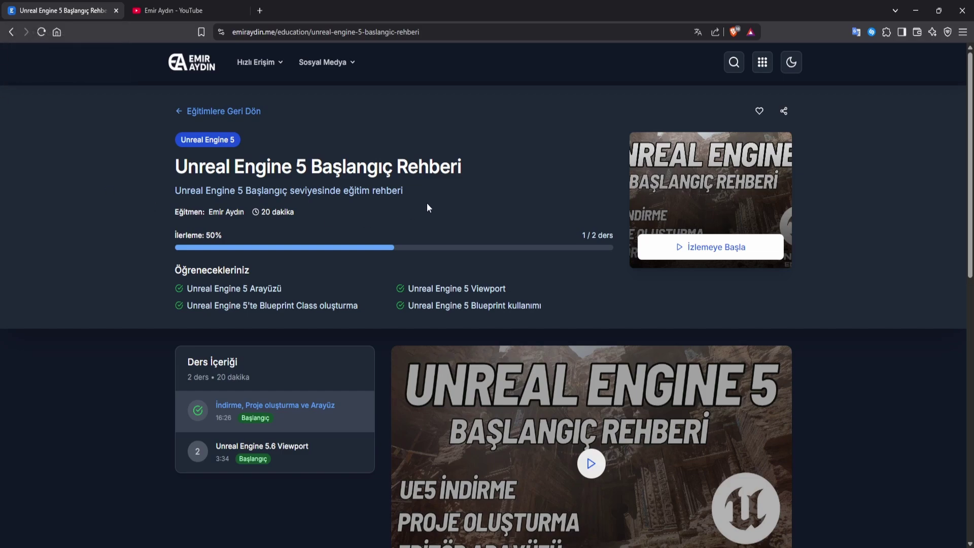
click(192, 62)
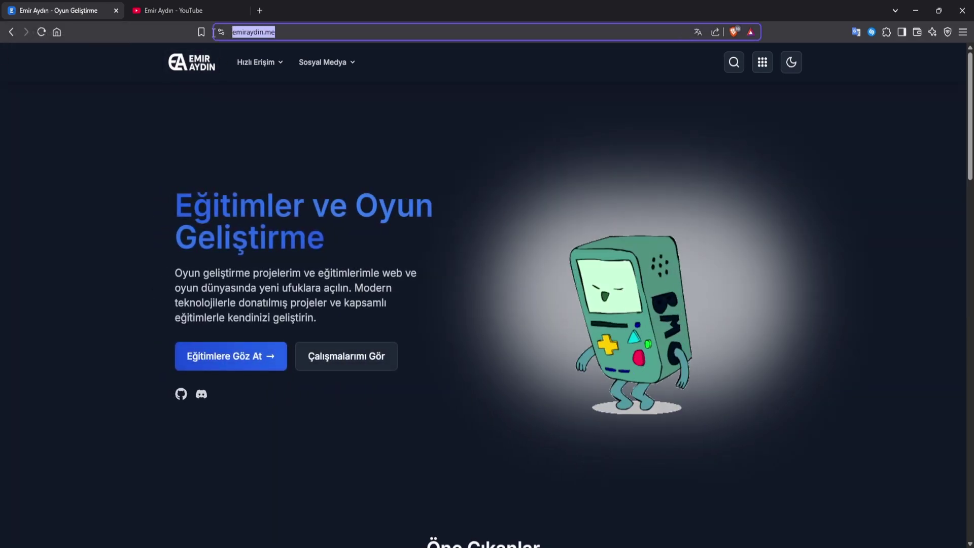
click(234, 360)
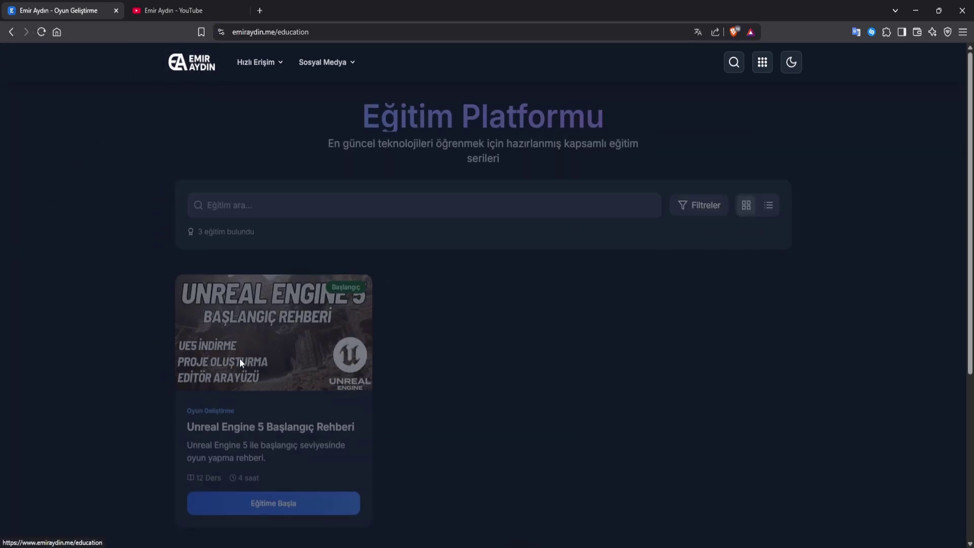
scroll(315, 271, down, 2)
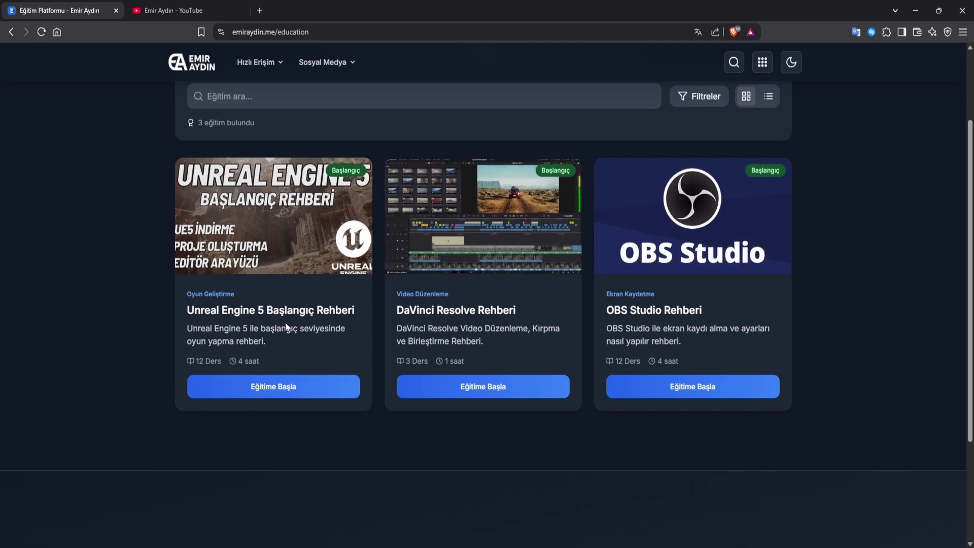
click(287, 387)
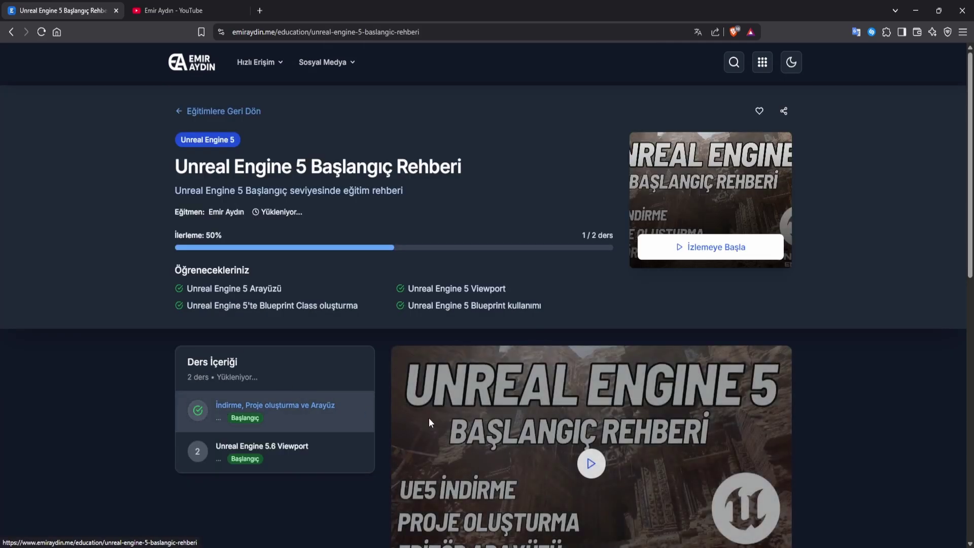
- Examine the course's lesson content and first lesson, "İndirme, Proje oluşturma ve Arayüz", closing the suggested videos over its player
scroll(627, 198, down, 4)
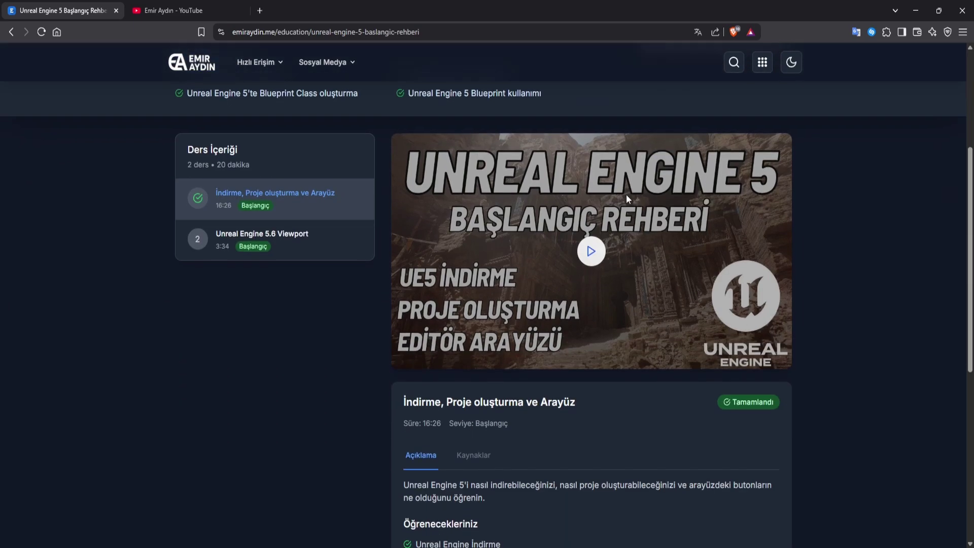
scroll(174, 275, up, 2)
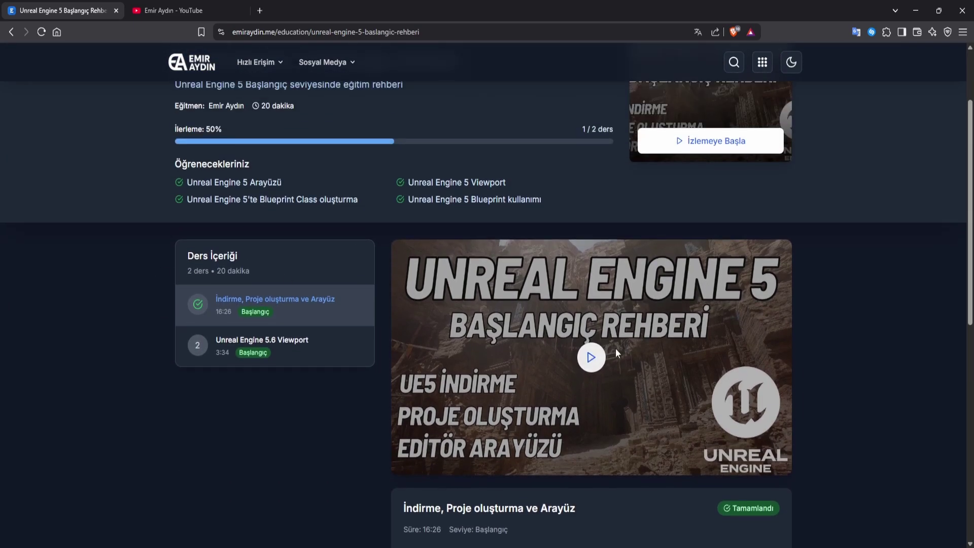
click(219, 315)
scroll(842, 414, down, 4)
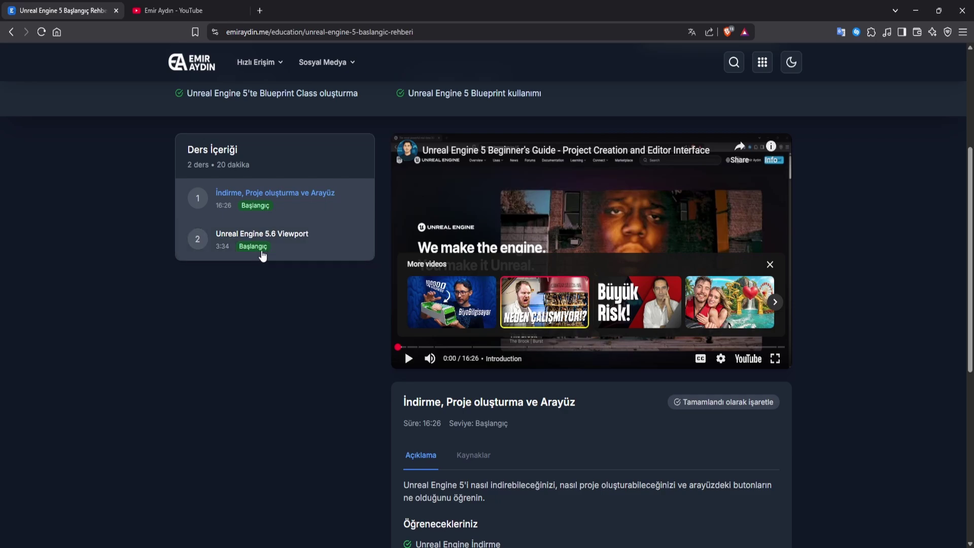
scroll(779, 288, up, 1)
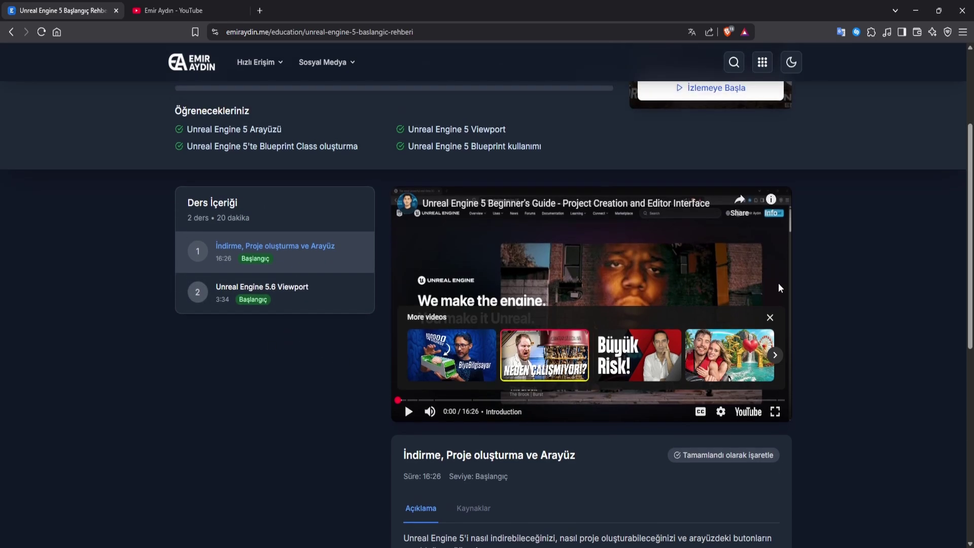
click(769, 318)
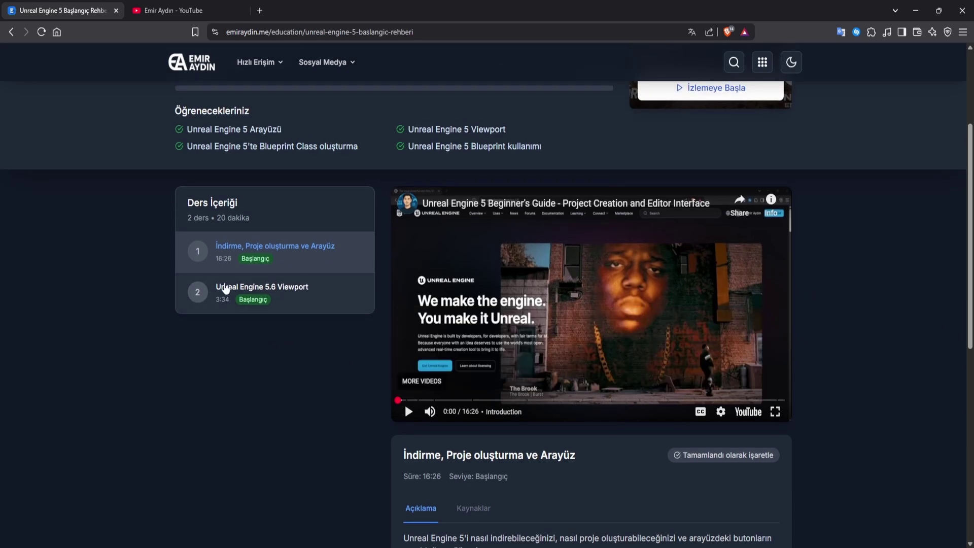
scroll(254, 296, up, 3)
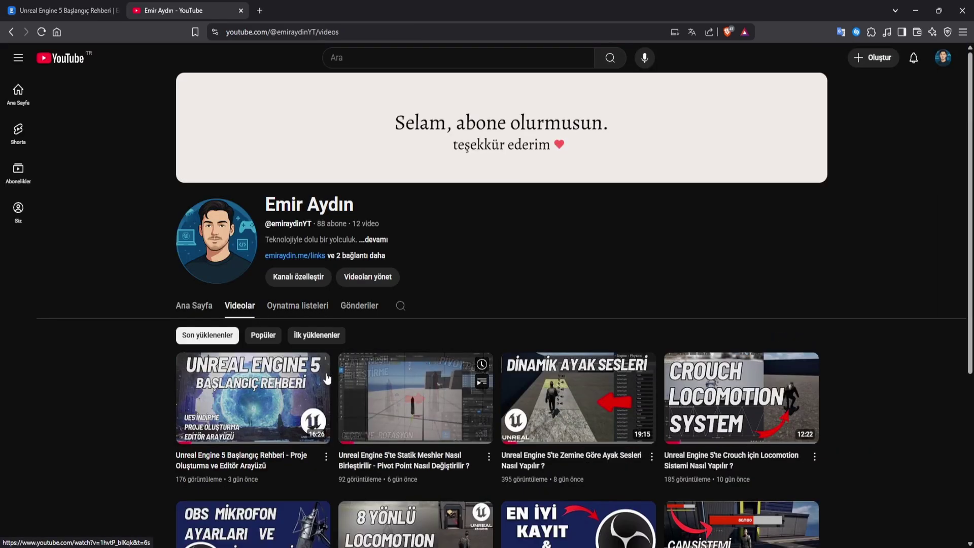
- Browse the uploaded videos on the instructor's YouTube channel
scroll(679, 508, down, 5)
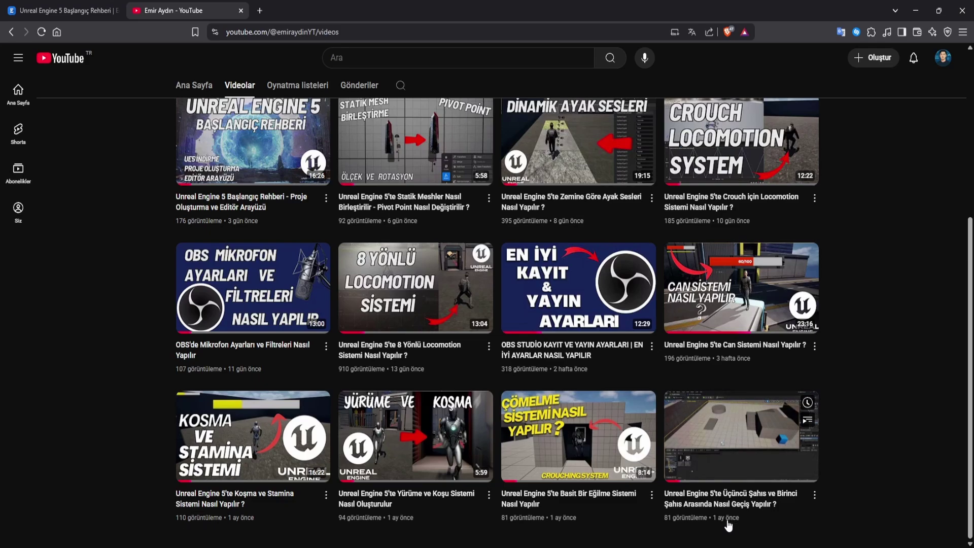
scroll(728, 526, up, 5)
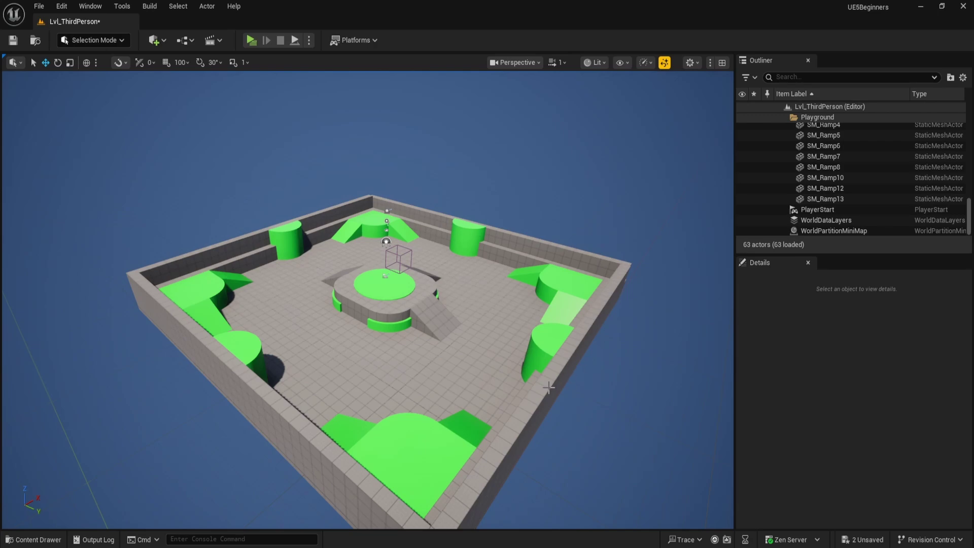
- Switch to Unreal Editor and look around the third-person level from above by turning the viewport camera
right_drag(361, 360, 429, 365)
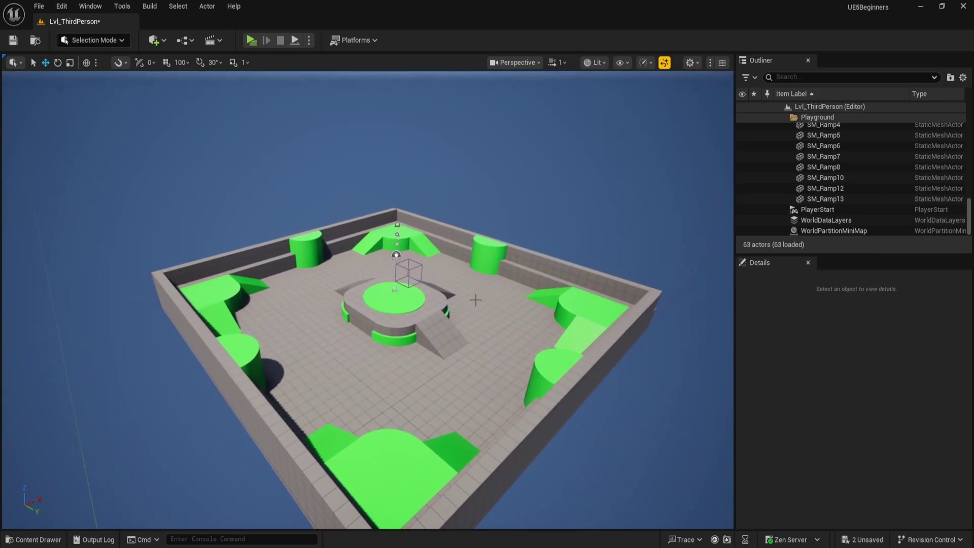
right_drag(507, 240, 397, 279)
right_drag(548, 330, 528, 312)
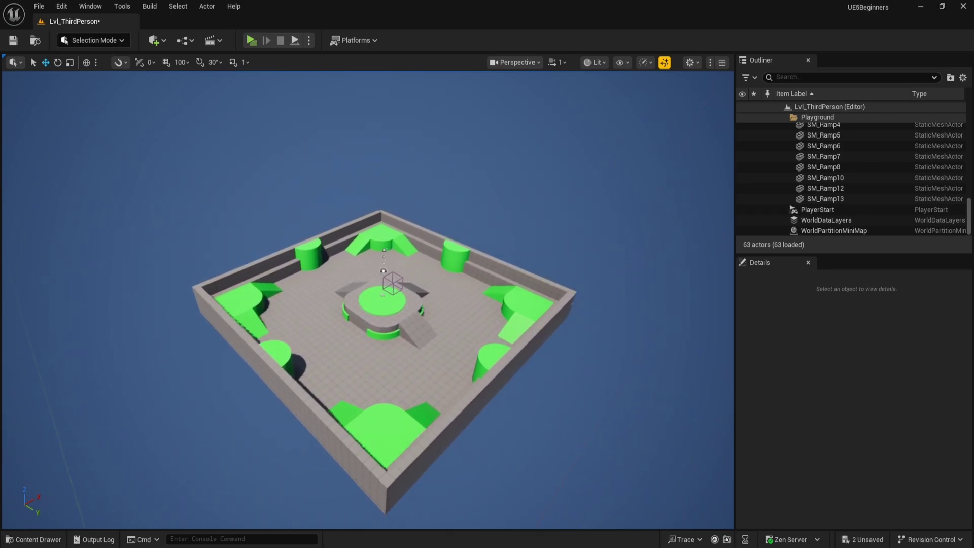
right_drag(368, 299, 340, 292)
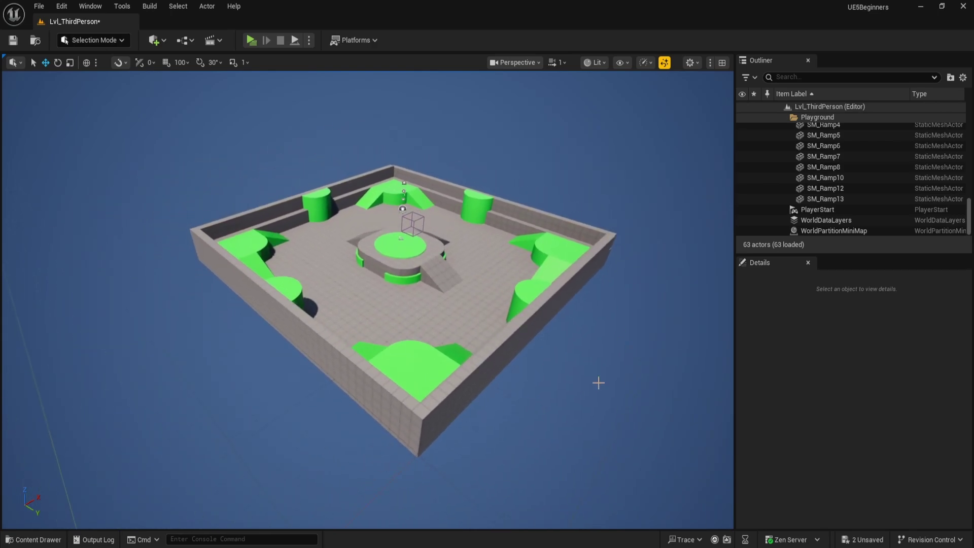
mouse_move(595, 383)
right_down()
mouse_move(568, 395)
mouse_move(567, 352)
mouse_move(568, 393)
mouse_move(644, 393)
mouse_move(563, 376)
mouse_move(583, 353)
mouse_move(574, 380)
mouse_move(586, 362)
mouse_move(575, 375)
mouse_move(596, 383)
mouse_move(633, 375)
mouse_move(609, 386)
right_up()
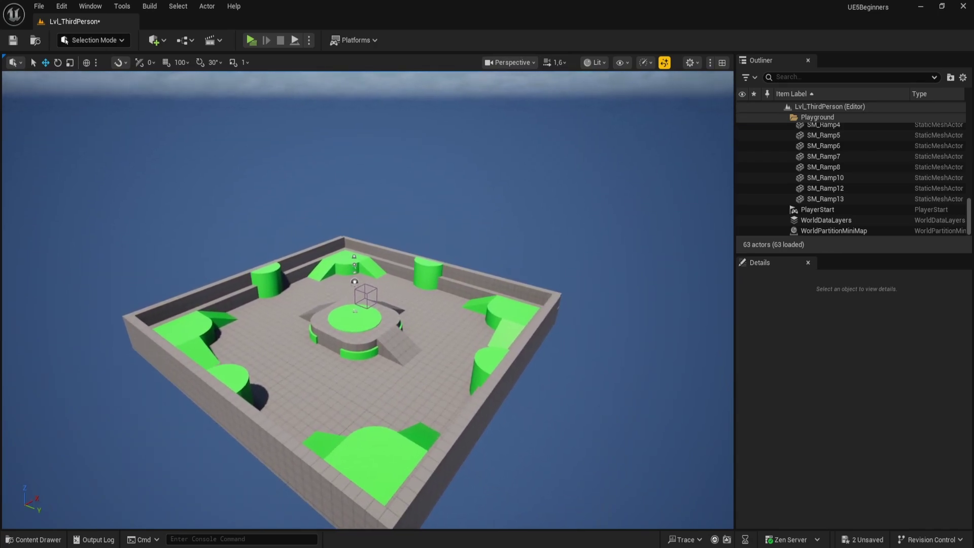
- Fly the viewport camera over the arena while varying the camera speed
right_drag(610, 387, 604, 363)
key(w)
scroll(604, 381, down, 5)
scroll(606, 378, down, 3)
scroll(608, 385, up, 3)
key(q)
key(e)
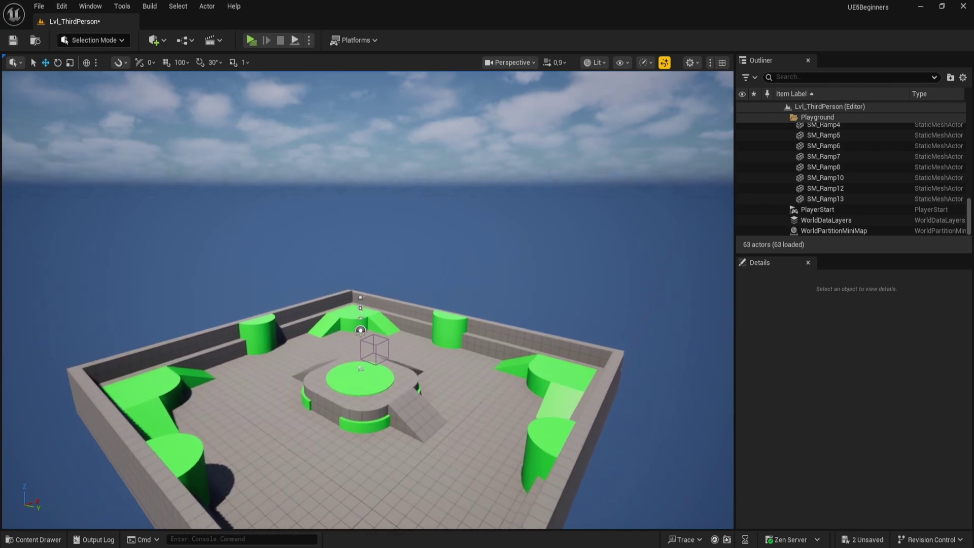
- Lower and raise the viewport camera vertically to view the arena from different heights
key(q)
key(q)
key(e)
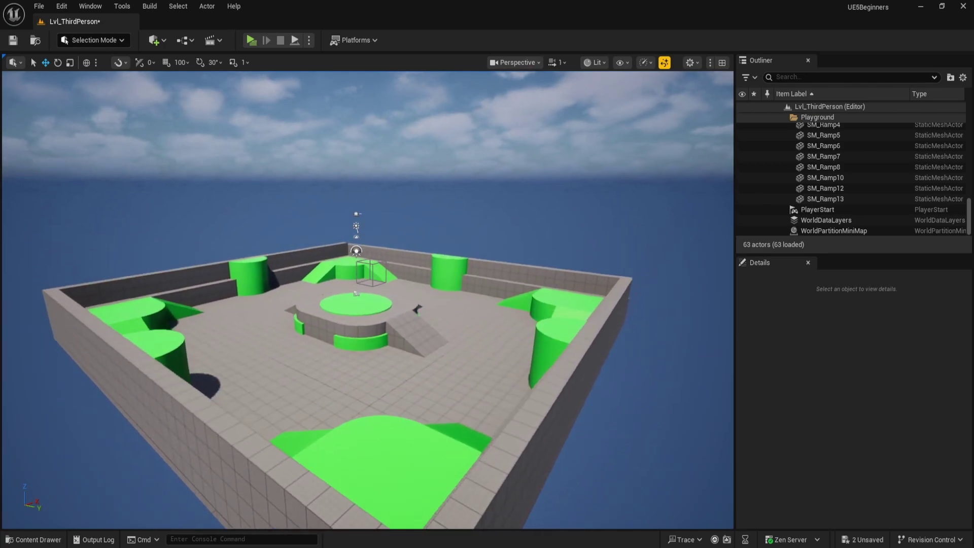
key(q)
key(e)
- Save a camera view facing the central platform's ramp as bookmark 1 and recall it from another position
key(a)
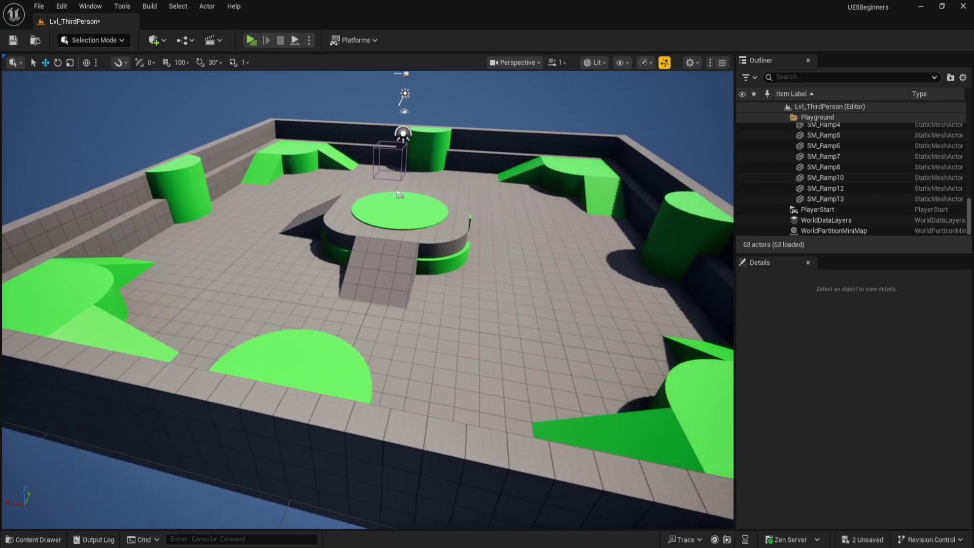
key(s)
key(w)
key(s)
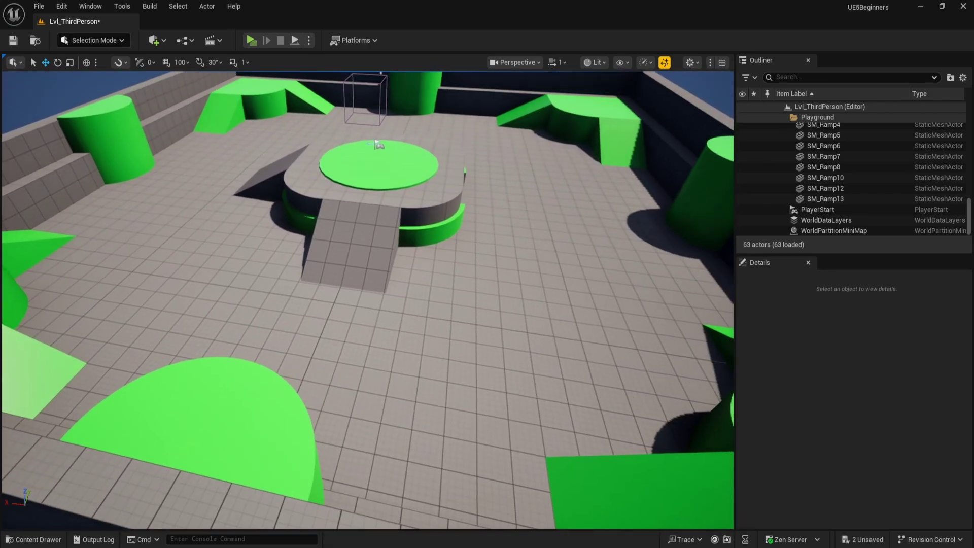
key(w)
key(a)
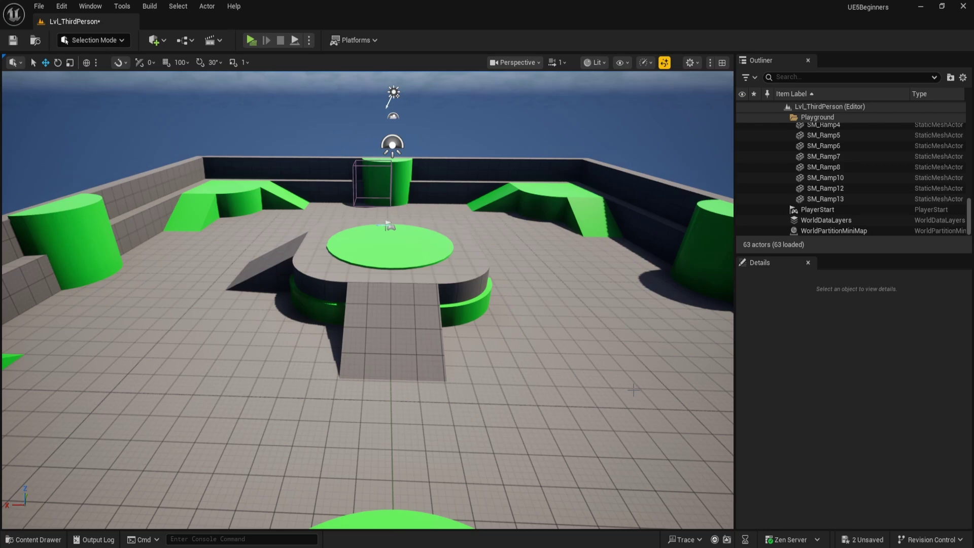
key(ctrl+1)
key(a)
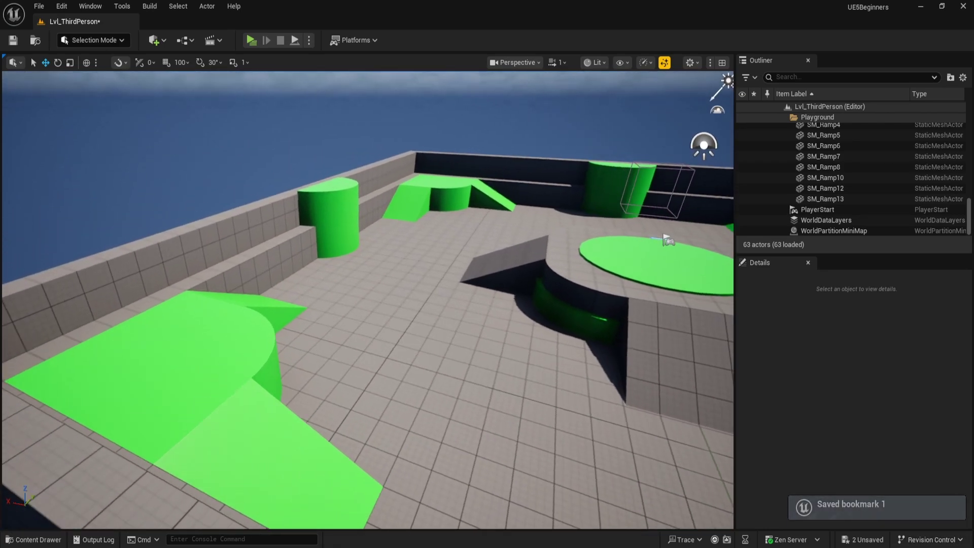
key(1)
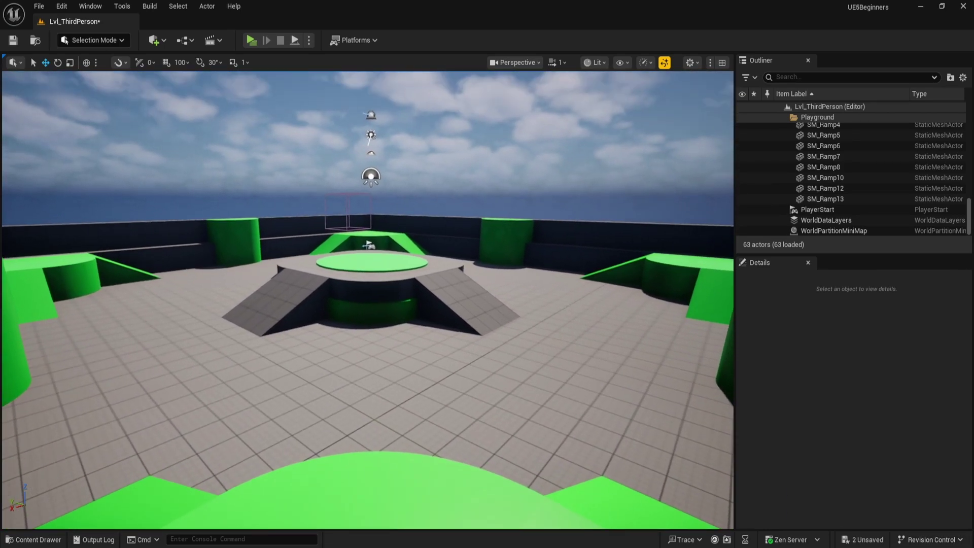
- Save a low view between two of the platform's ramps as bookmark 2 and a high view of the platform as bookmark 3
key(ctrl+2)
mouse_move(398, 344)
right_down()
mouse_move(399, 380)
mouse_move(409, 341)
mouse_move(431, 329)
mouse_move(411, 340)
right_up()
key(ctrl+3)
- Recall camera bookmarks 1, 2 and 3 to compare the saved views
key(1)
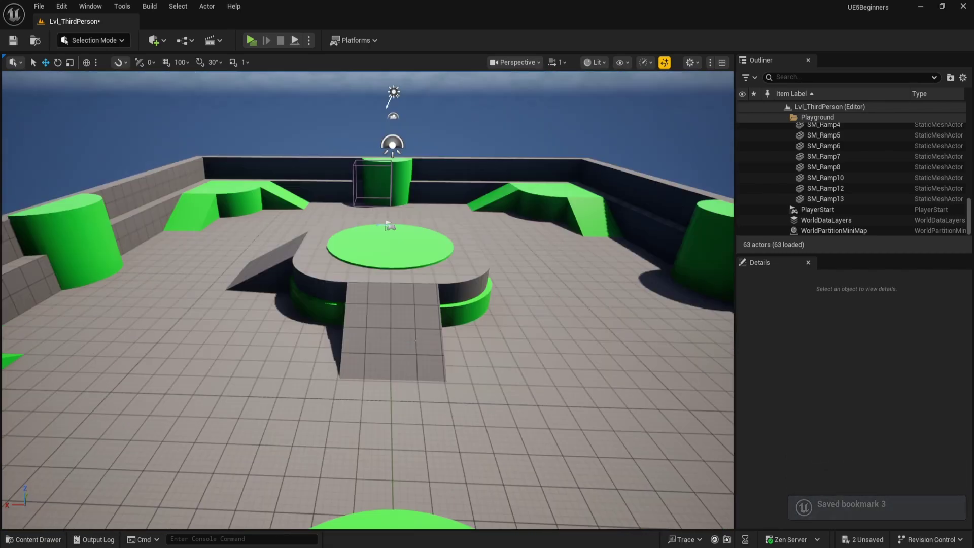
key(2)
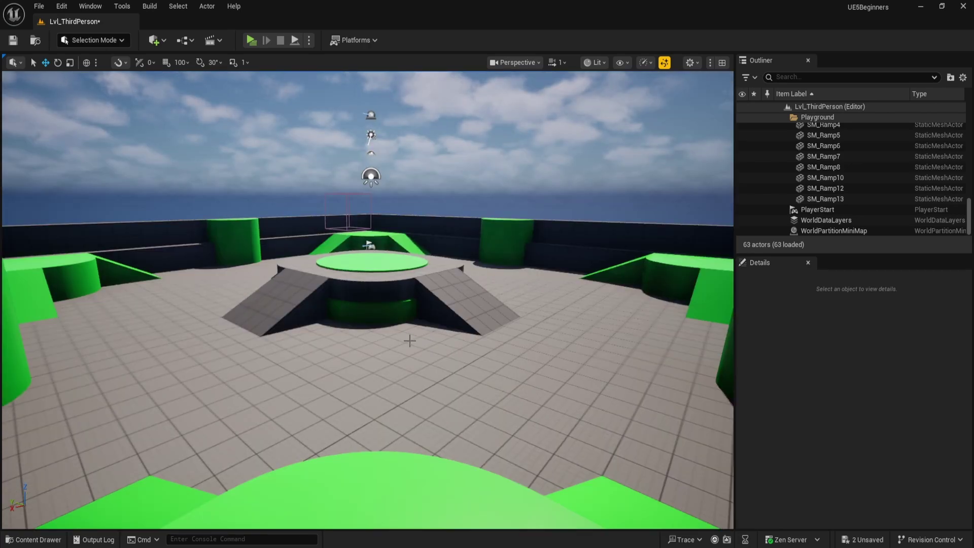
key(3)
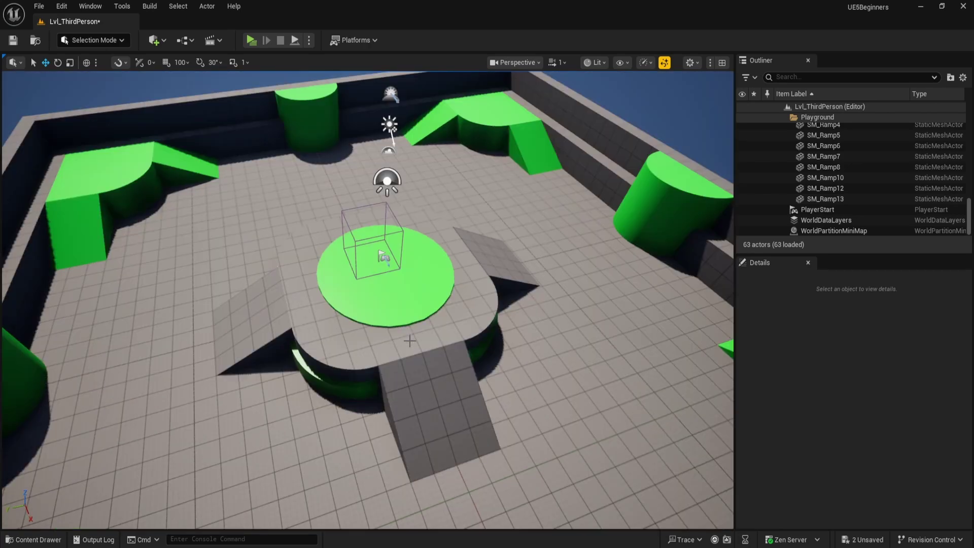
key(4)
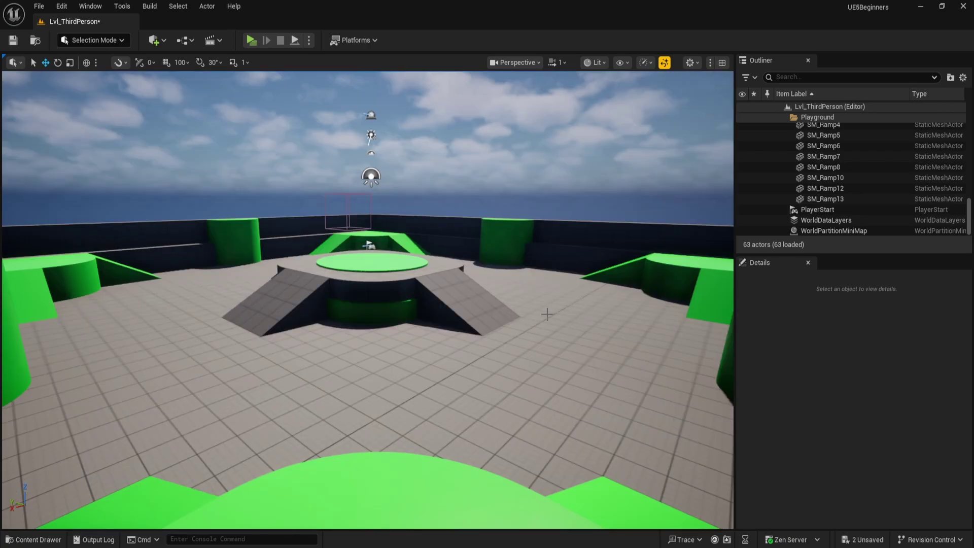
key(3)
key(4)
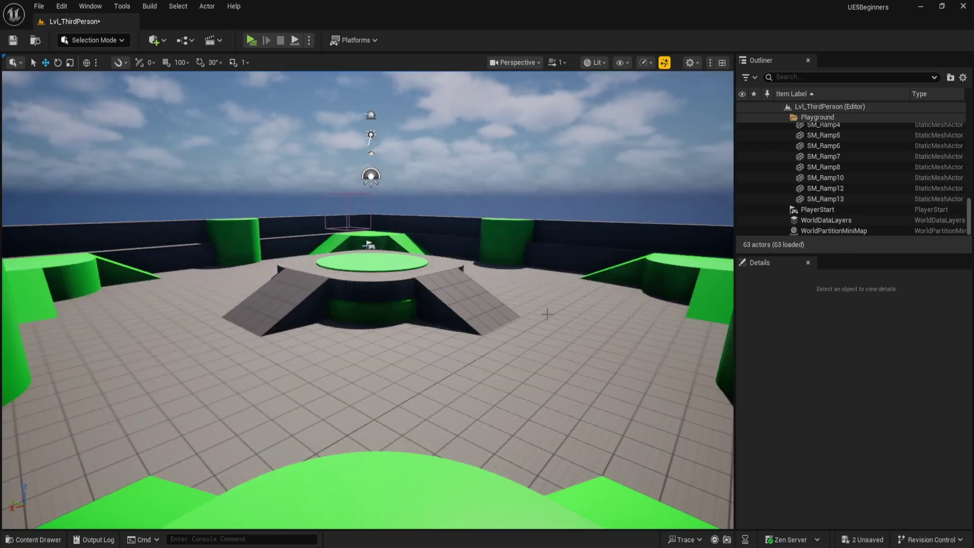
key(3)
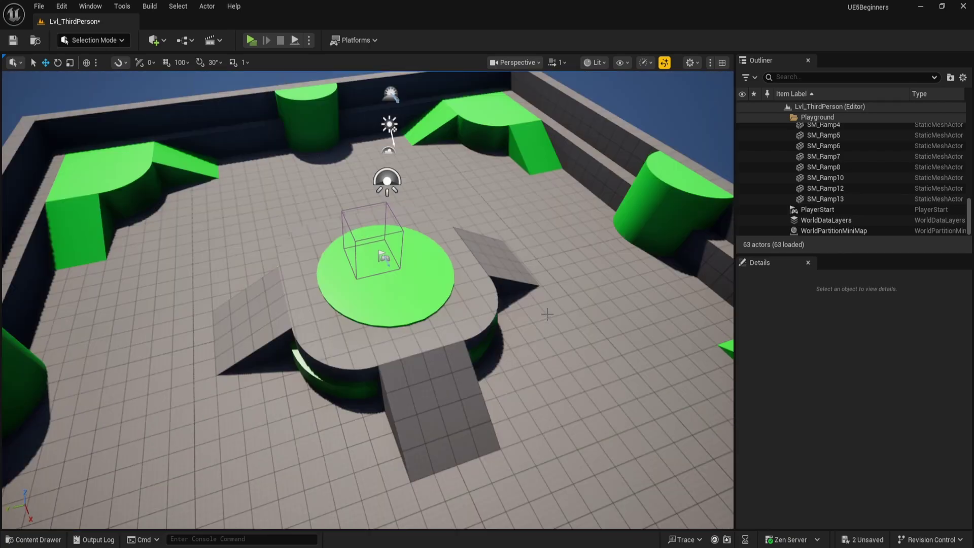
- Select the ramp SM_Ramp13 on the central platform, focus the view on it and orbit around it
right_drag(434, 320, 558, 298)
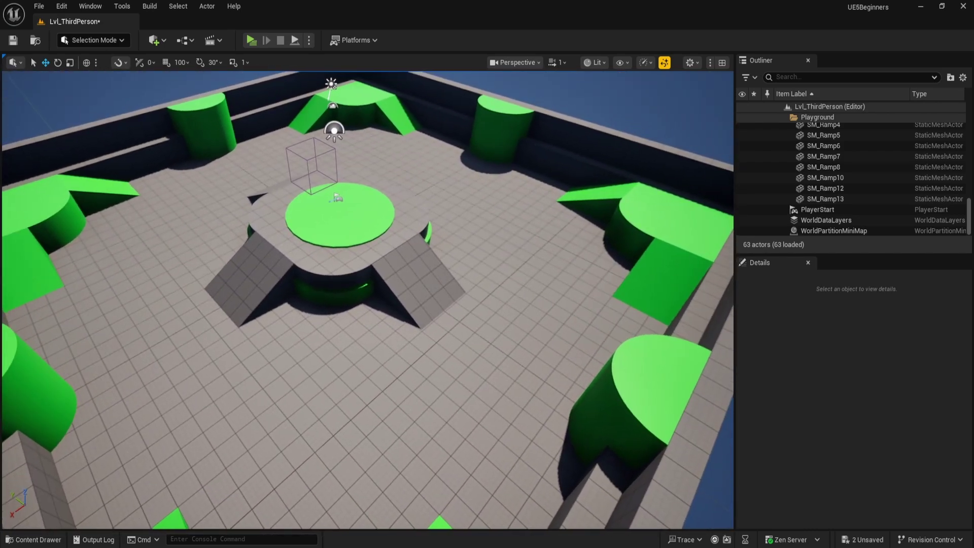
click(425, 285)
key(f)
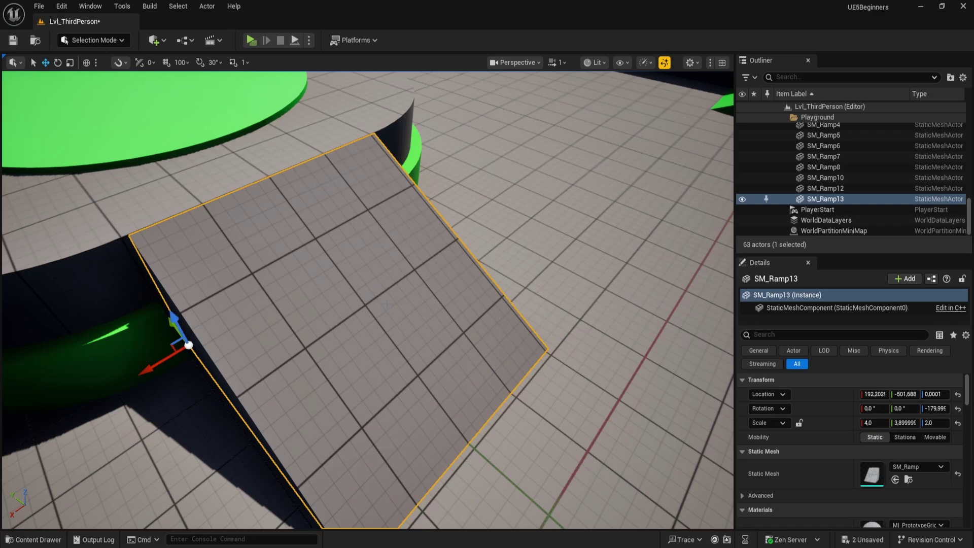
alt+drag(368, 299, 370, 212)
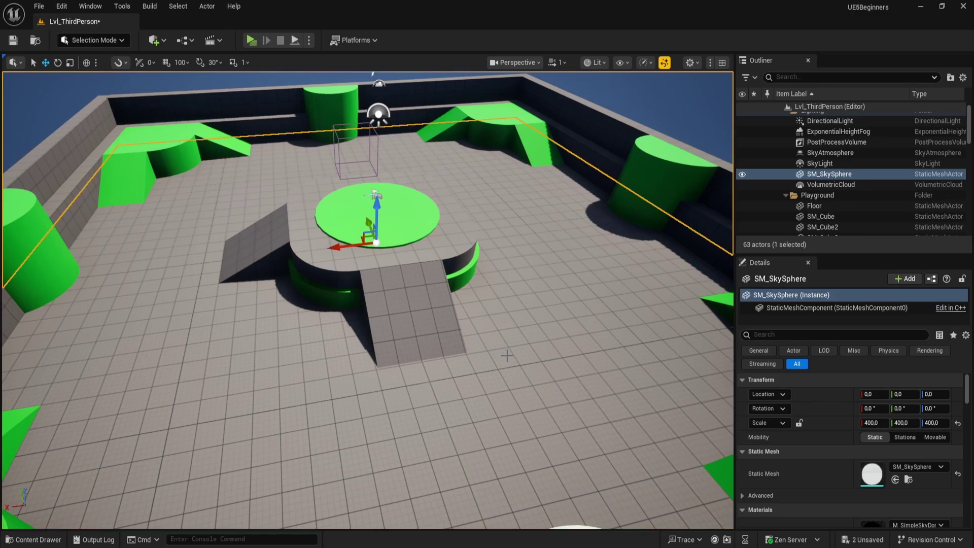
- Reselect the ramp SM_Ramp13, frame it in the viewport and inspect it from the side
click(412, 319)
key(f)
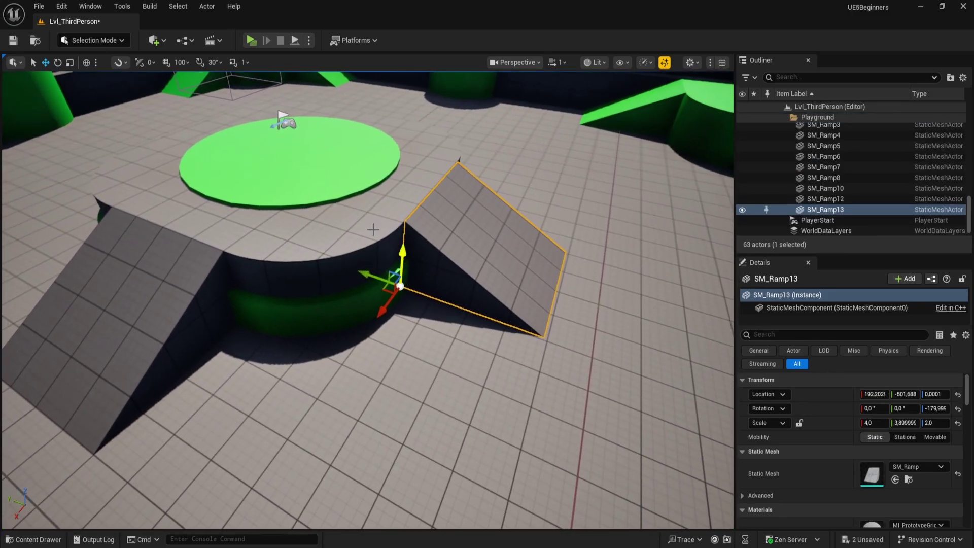
right_drag(464, 339, 410, 347)
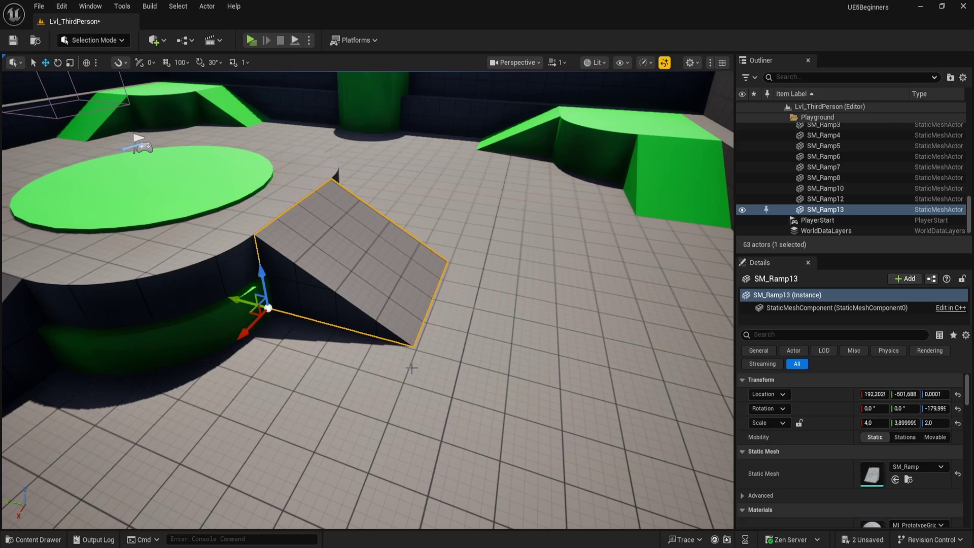
- Move the ramp SM_Ramp13 away from the platform along the Y axis to about -921 and view it from several sides
drag(236, 300, 406, 337)
right_drag(425, 348, 486, 348)
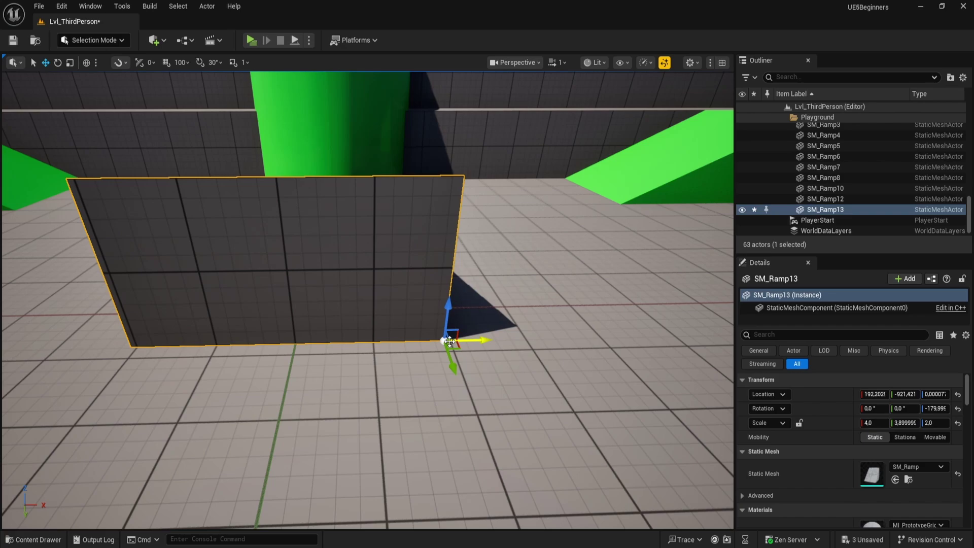
right_drag(454, 337, 533, 339)
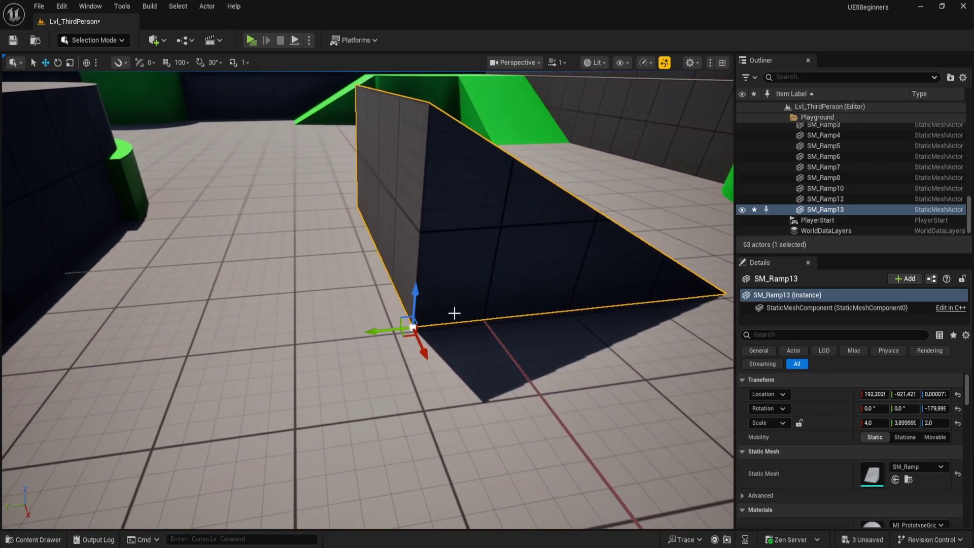
right_drag(414, 349, 377, 315)
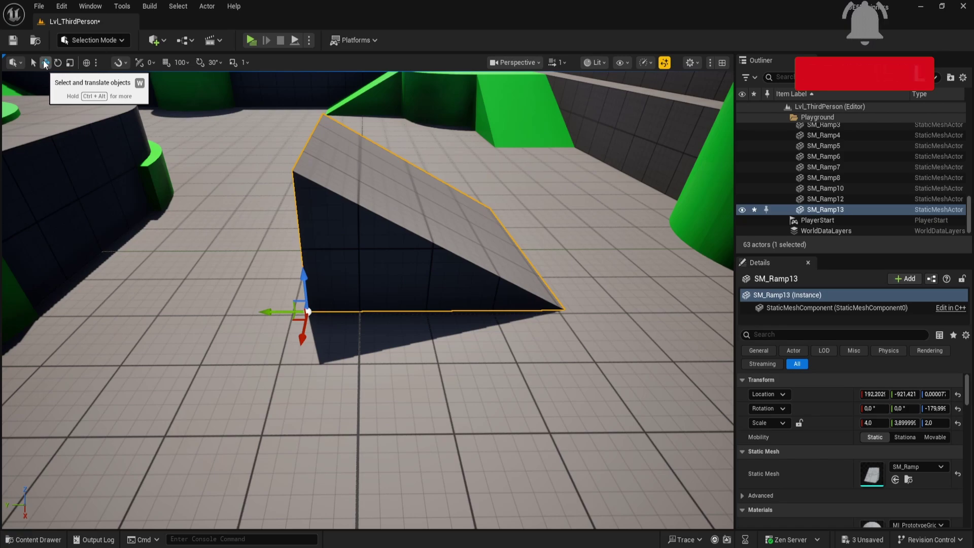
- Switch the ramp's gizmo to rotate and scale, and return it to move mode
click(58, 62)
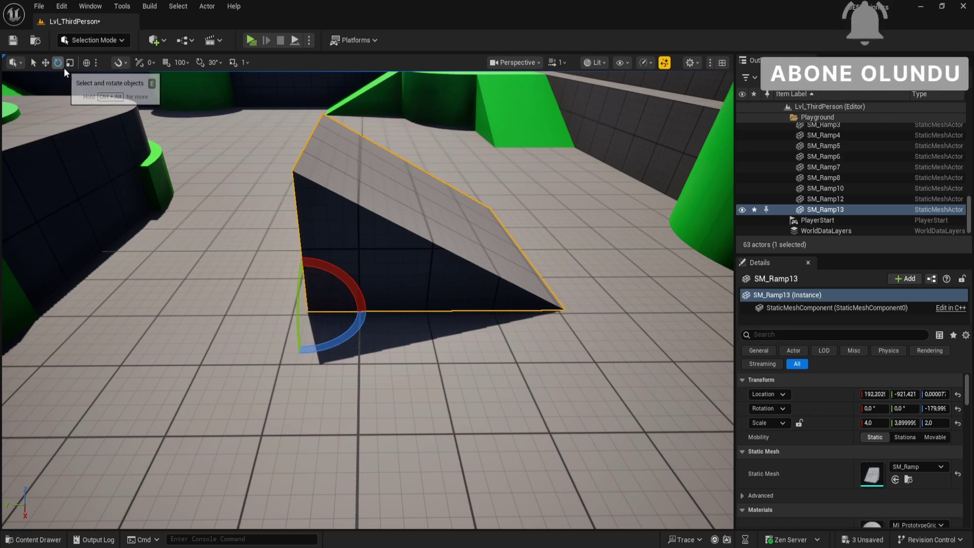
click(70, 62)
click(48, 63)
mouse_move(218, 159)
right_down()
mouse_move(195, 161)
mouse_move(218, 159)
right_up()
key(e)
key(r)
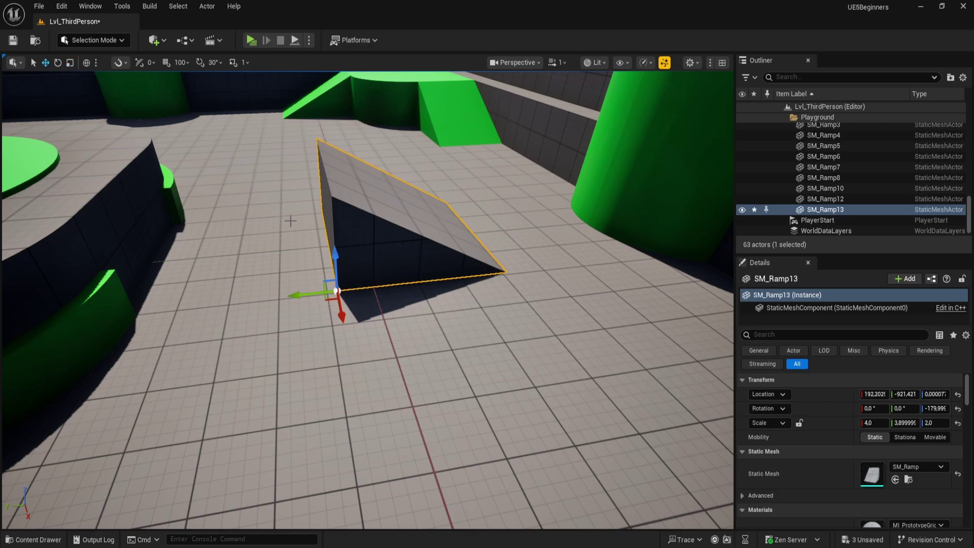
- Fly around the ramp to view its move gizmo and axes, and enlarge the Details area slightly
key(a)
right_drag(369, 234, 369, 235)
key(w)
key(d)
key(a)
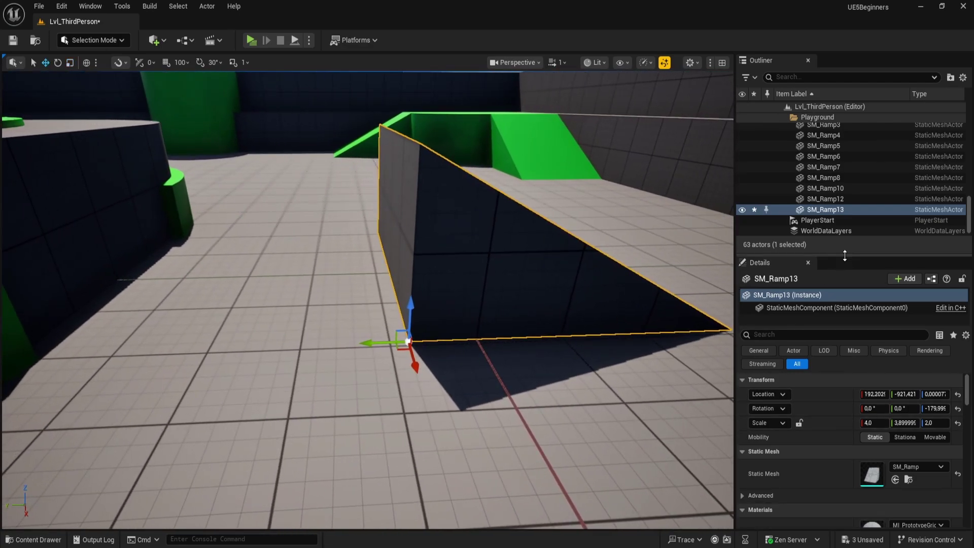
drag(844, 255, 847, 252)
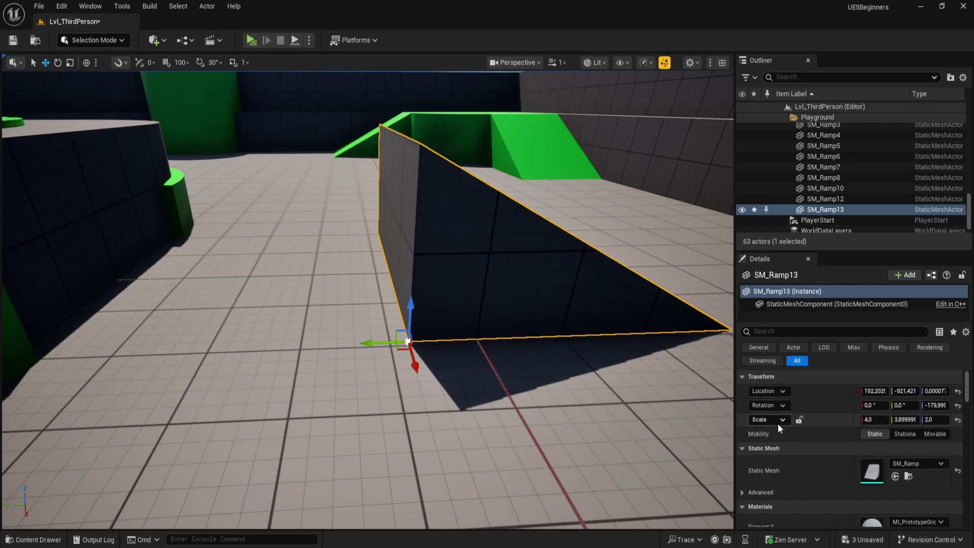
key(d)
right_drag(395, 341, 395, 341)
key(a)
key(d)
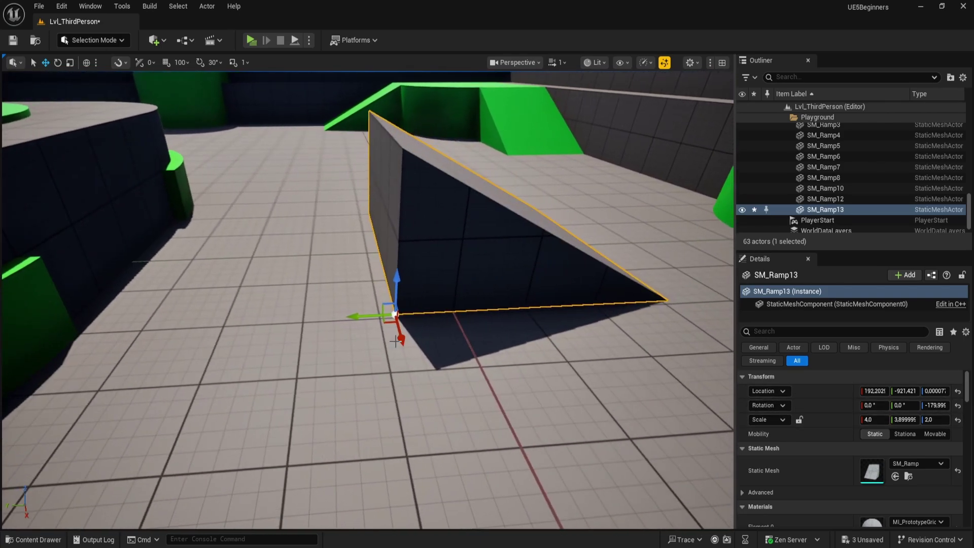
- Move the ramp across the floor to about X 177, Y -890
mouse_move(363, 316)
mouse_down()
mouse_move(77, 313)
mouse_move(499, 326)
mouse_move(364, 323)
mouse_up()
mouse_move(364, 323)
right_down()
mouse_move(401, 340)
mouse_move(431, 335)
mouse_move(364, 323)
right_up()
key(a)
key(d)
mouse_move(347, 303)
mouse_down()
mouse_move(239, 245)
mouse_move(374, 307)
mouse_move(362, 301)
mouse_up()
- Lower the camera speed to 0.5 and inspect the ramp's move gizmo up close and from farther away
key(w)
right_drag(362, 300, 294, 274)
scroll(284, 278, down, 1)
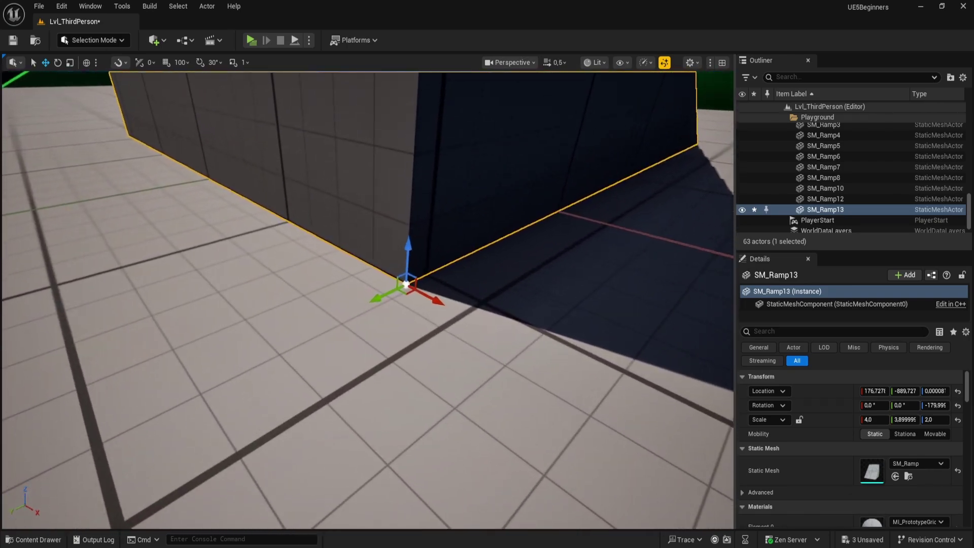
right_drag(413, 309, 413, 310)
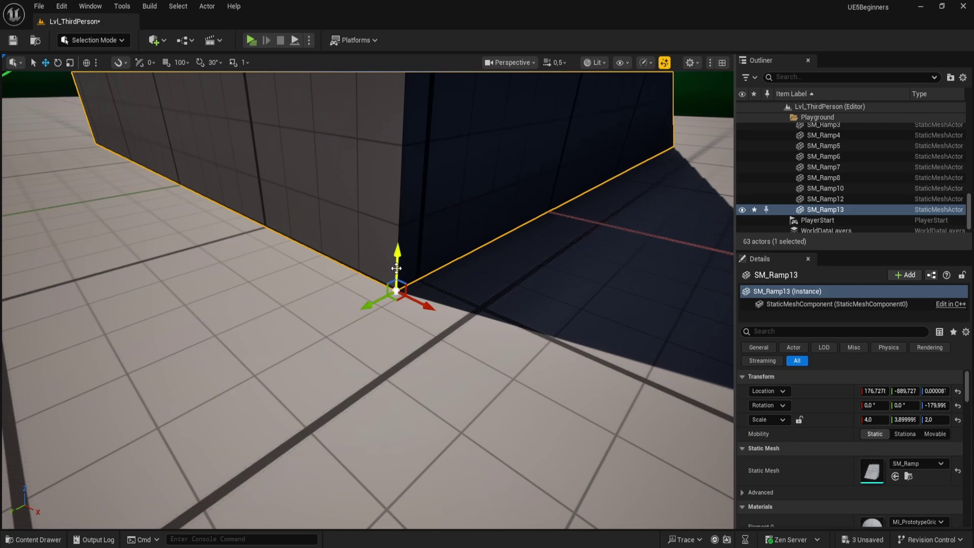
scroll(319, 313, down, 10)
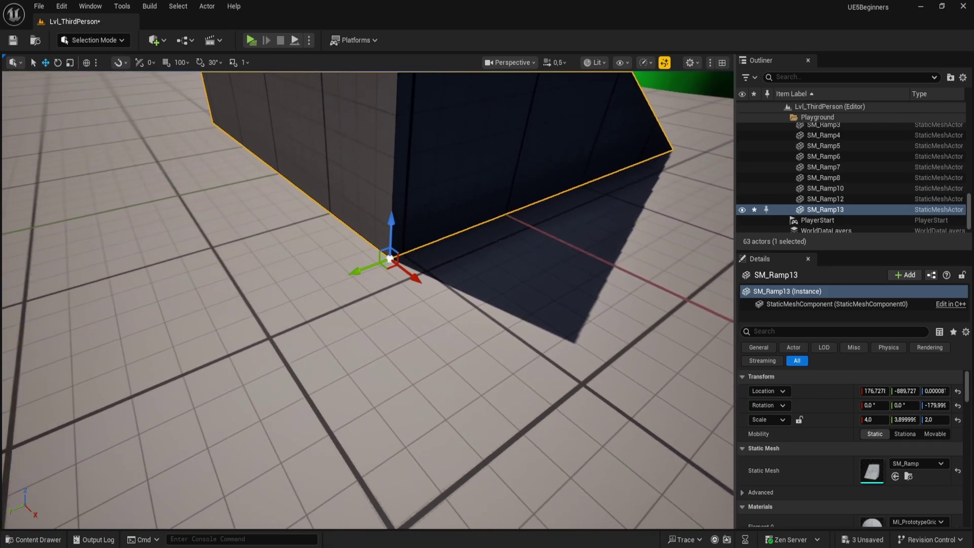
scroll(376, 318, down, 2)
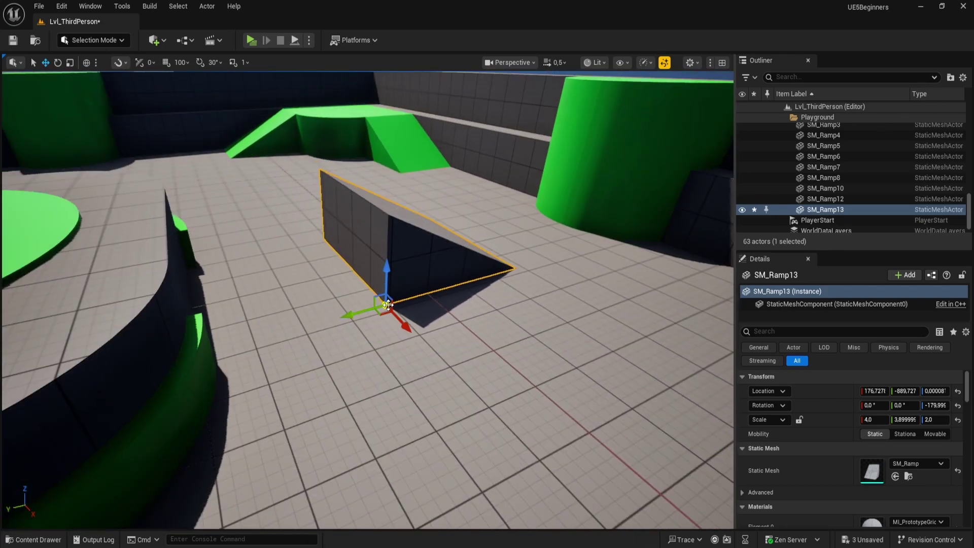
- Move the ramp freely by its gizmo centre, and use surface snapping to place it on the floor at about X 159, Y -936
mouse_move(386, 304)
mouse_down()
mouse_move(463, 218)
mouse_move(81, 402)
mouse_move(183, 93)
mouse_move(475, 526)
mouse_move(119, 83)
mouse_move(428, 205)
mouse_move(381, 289)
mouse_up()
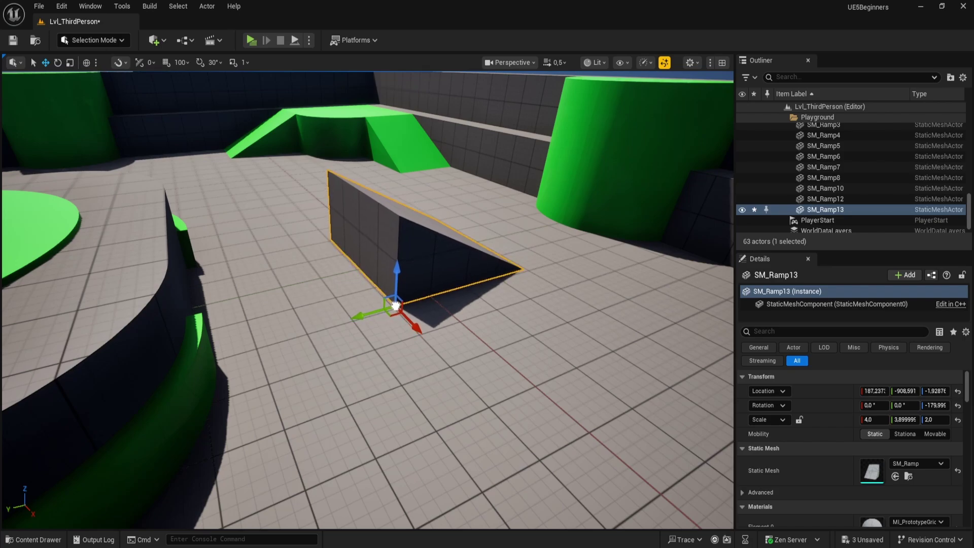
drag(396, 305, 397, 289)
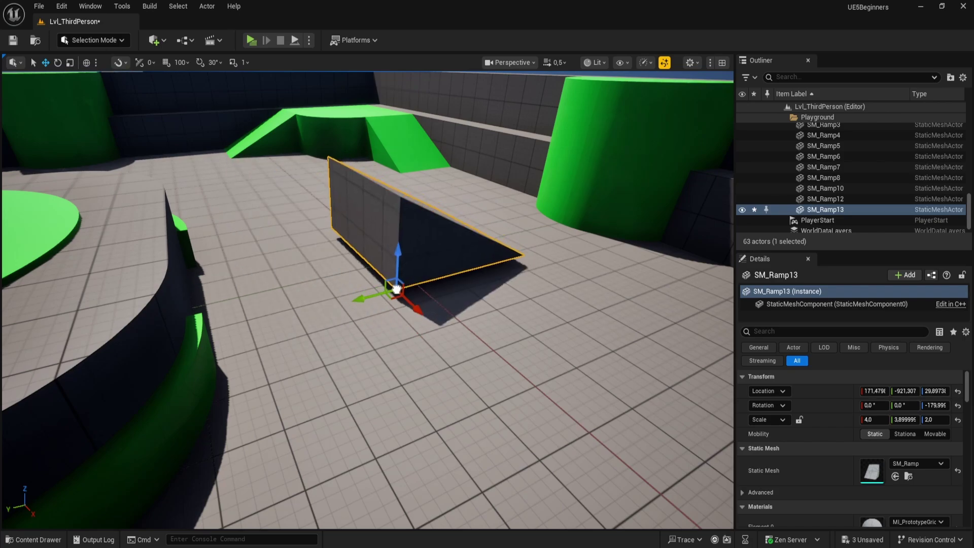
click(140, 61)
drag(369, 298, 400, 295)
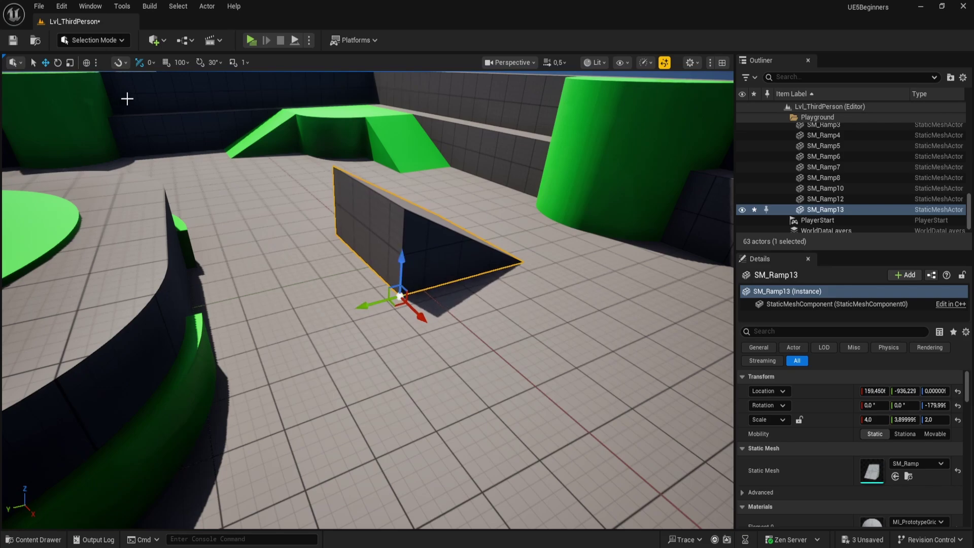
- Lift the ramp off the floor to a height of about 118, and lower it to about X 197, Y -940, Z -1
scroll(425, 295, up, 8)
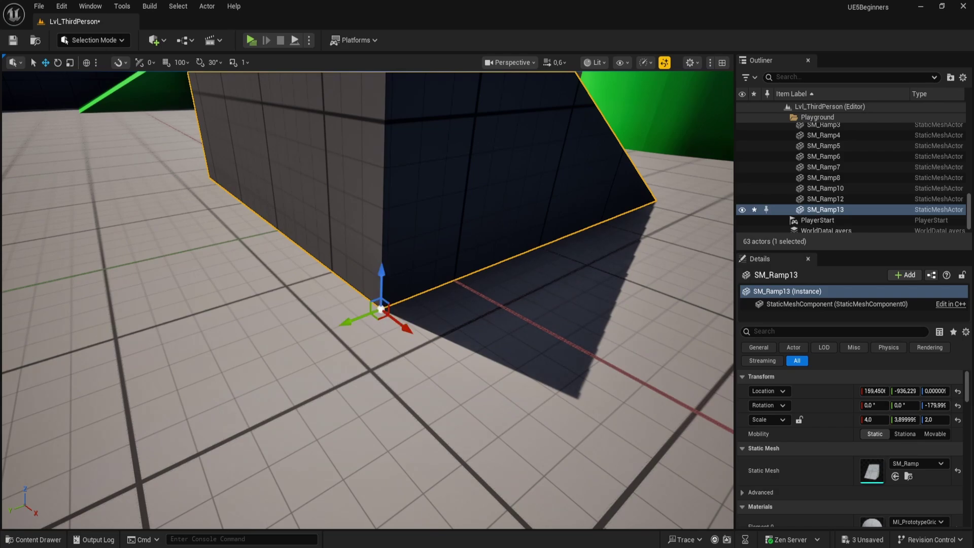
scroll(381, 309, down, 4)
drag(363, 295, 279, 258)
scroll(280, 257, up, 3)
scroll(280, 257, up, 2)
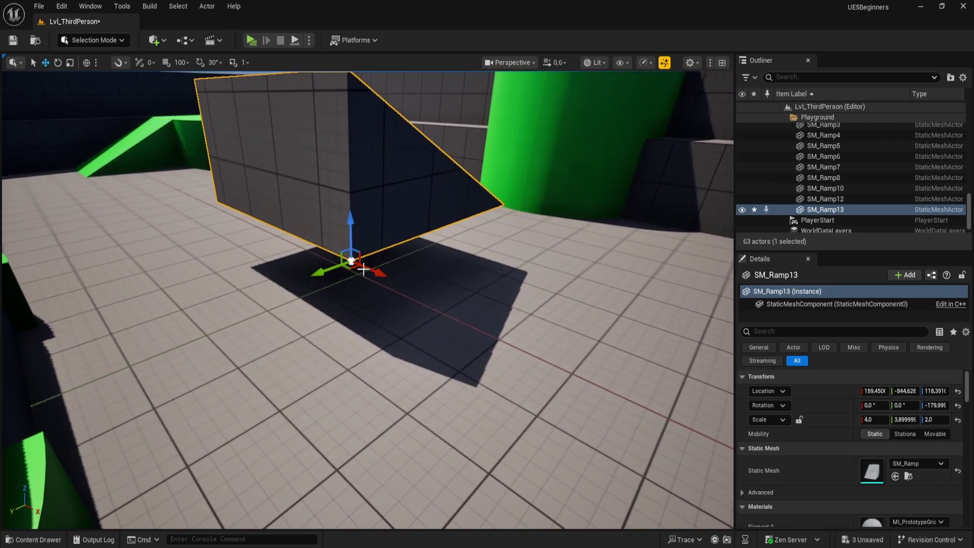
drag(350, 268, 348, 301)
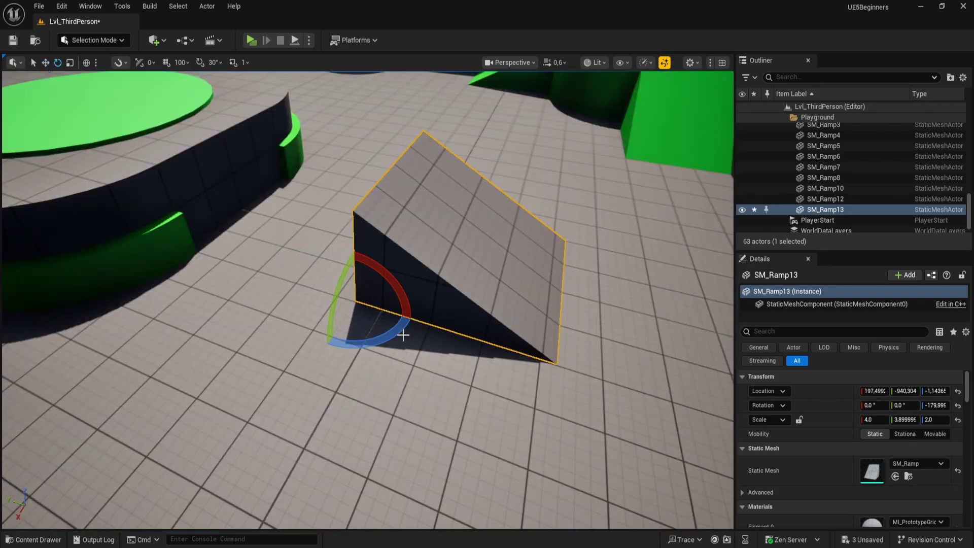
- Rotate the ramp about its X axis to about -21.6°, trying 30° rotation snapping
drag(404, 298, 324, 238)
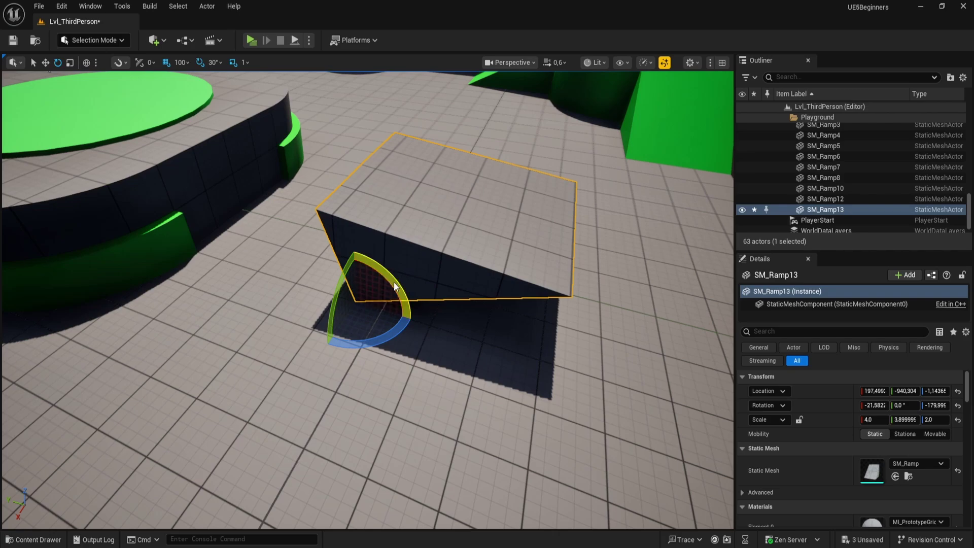
drag(395, 287, 386, 264)
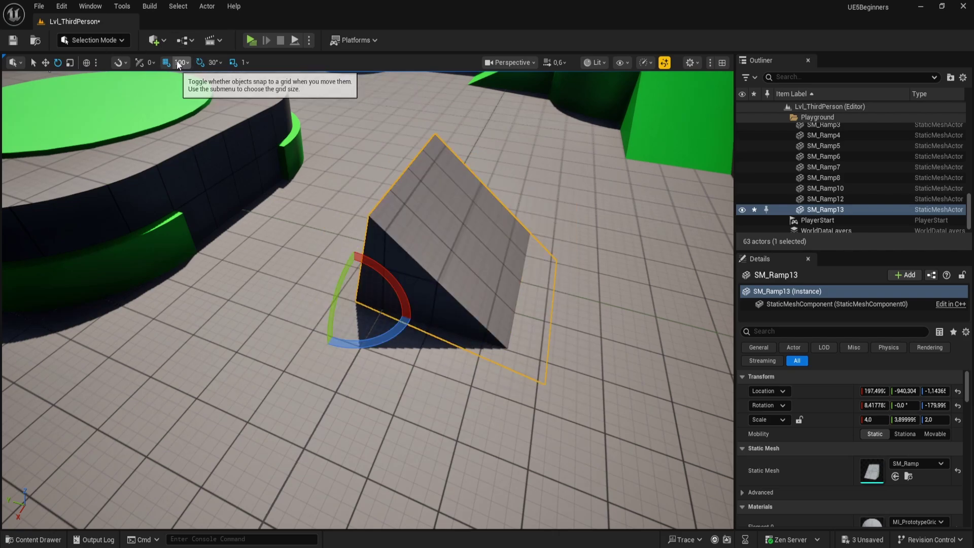
drag(387, 272, 238, 323)
key(w)
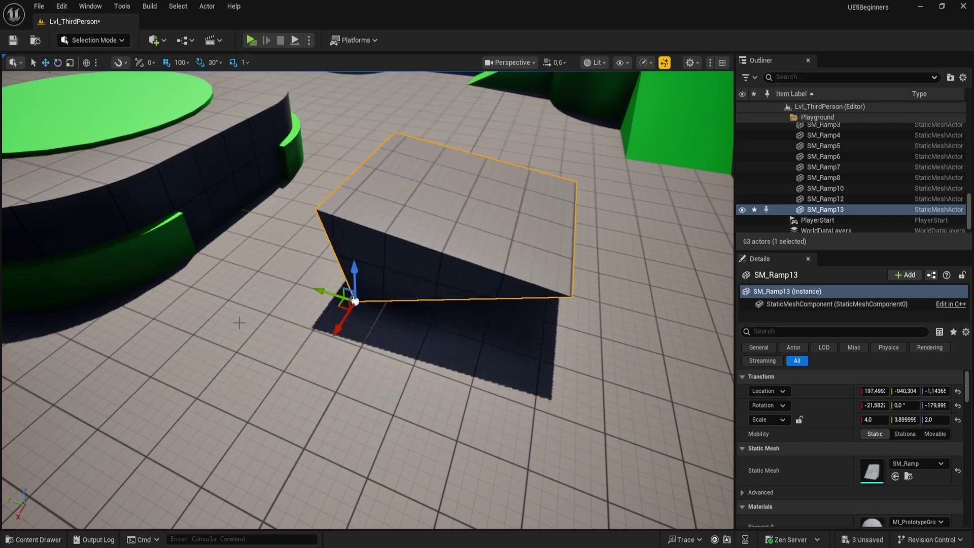
- Set the grid snap size to 10 and move the ramp along the Y axis to about -872 without grid snapping
mouse_move(333, 293)
mouse_down()
mouse_move(199, 254)
mouse_move(441, 336)
mouse_move(320, 301)
mouse_up()
click(187, 63)
click(196, 113)
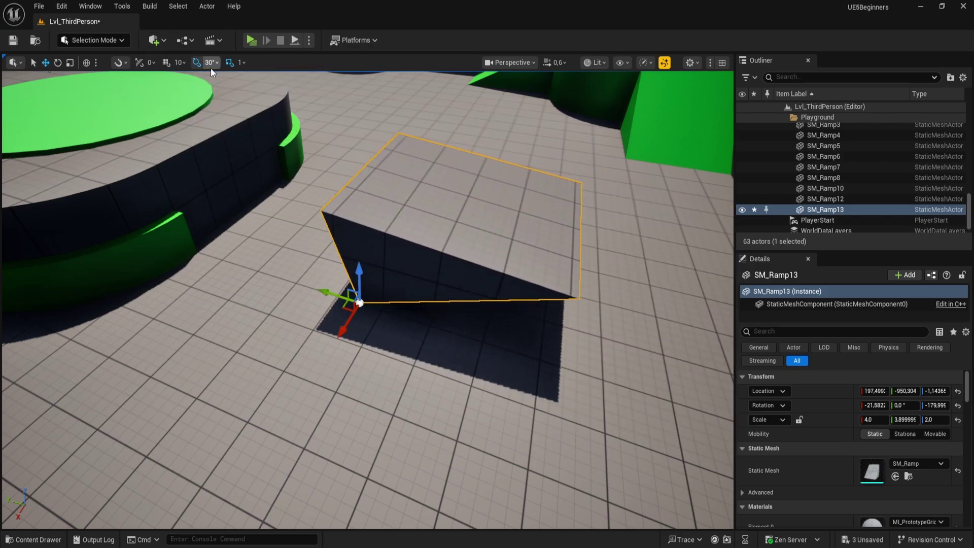
drag(327, 293, 304, 284)
- Set the rotation snap angle to 10° and rotate the ramp about its X axis to about -0.6°
mouse_move(352, 262)
mouse_down()
mouse_move(378, 292)
mouse_move(352, 262)
mouse_up()
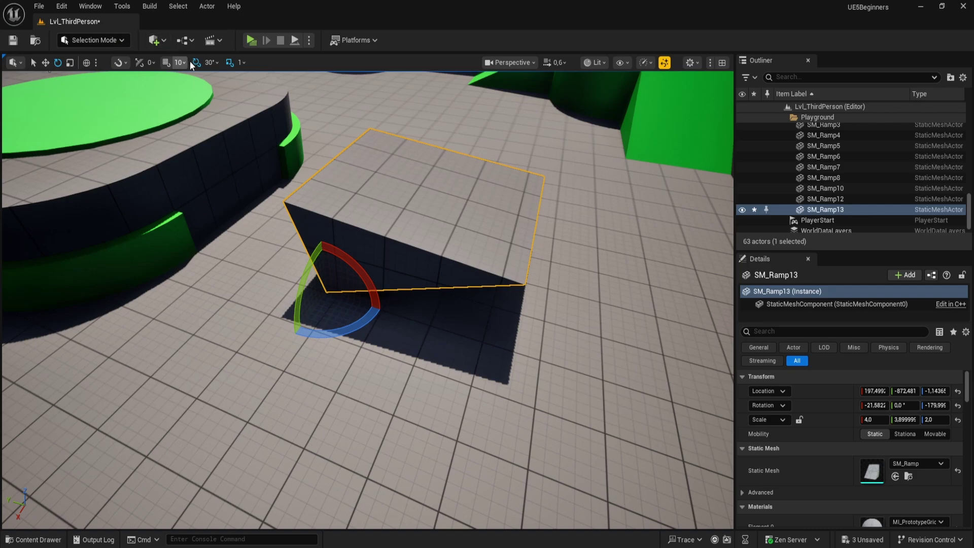
click(209, 63)
click(229, 112)
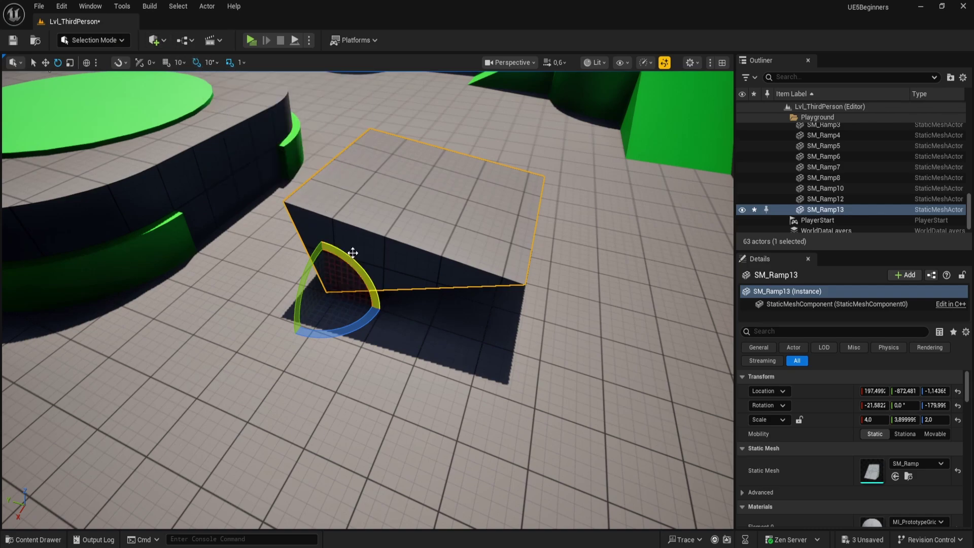
mouse_move(352, 255)
right_down()
mouse_move(380, 256)
mouse_move(358, 258)
right_up()
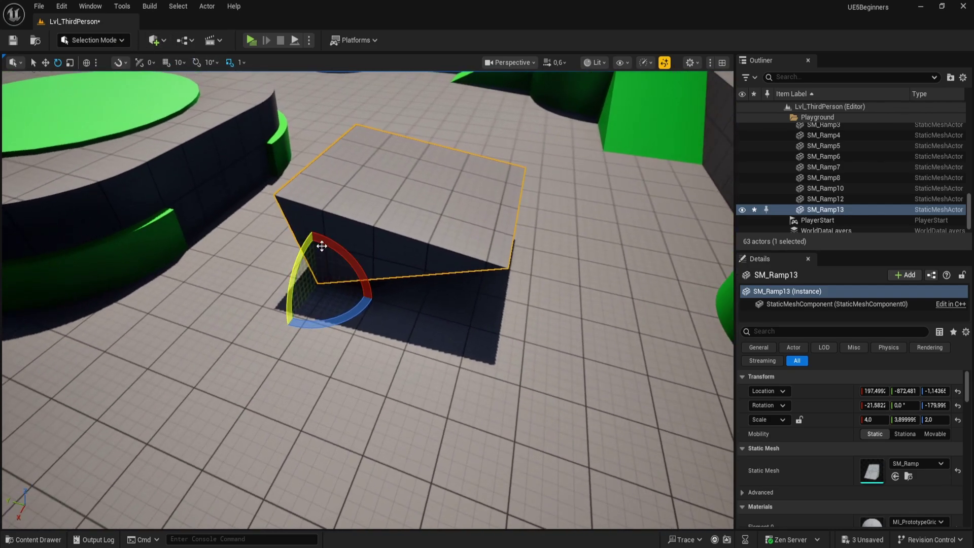
drag(322, 246, 336, 230)
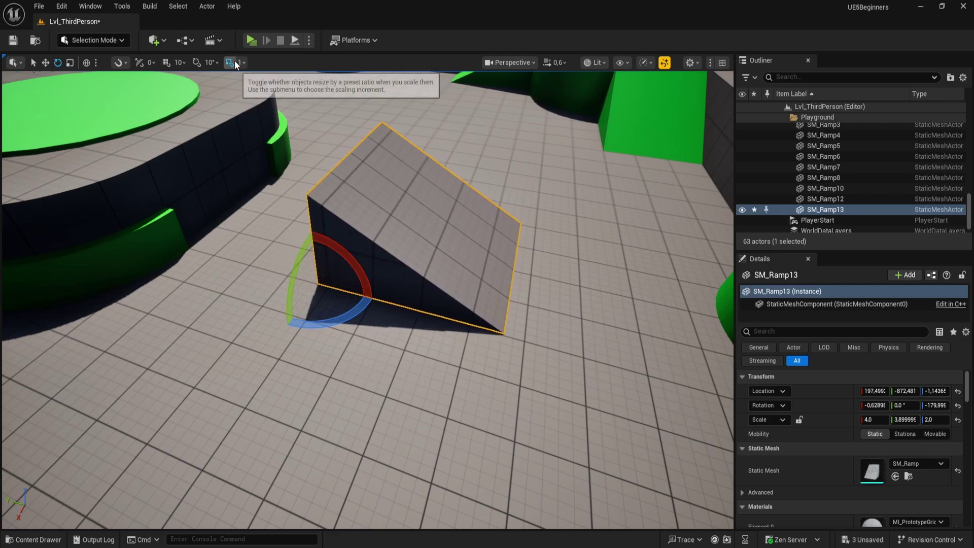
- Scale the ramp along its X axis to 7 with scale snapping at 1
mouse_move(389, 260)
right_down()
mouse_move(372, 246)
mouse_move(387, 262)
right_up()
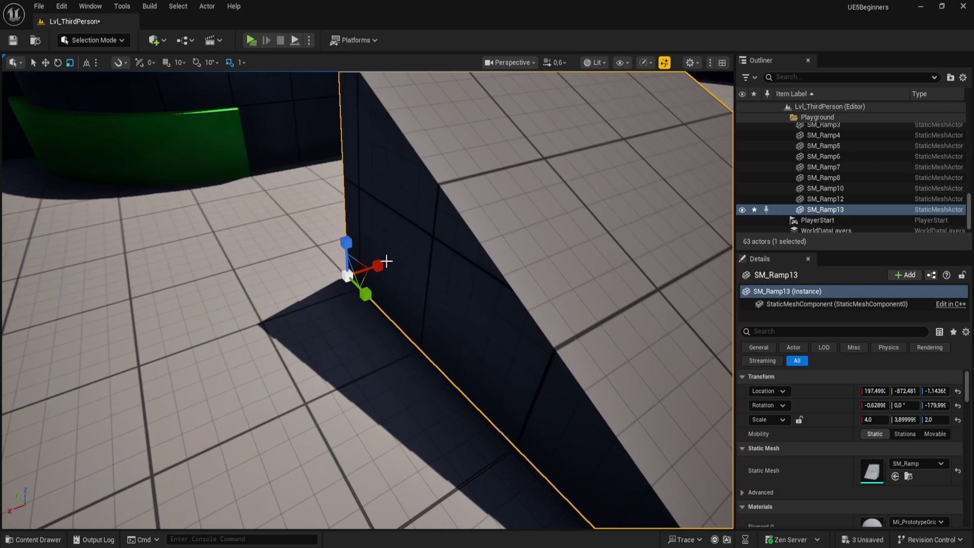
drag(378, 266, 388, 261)
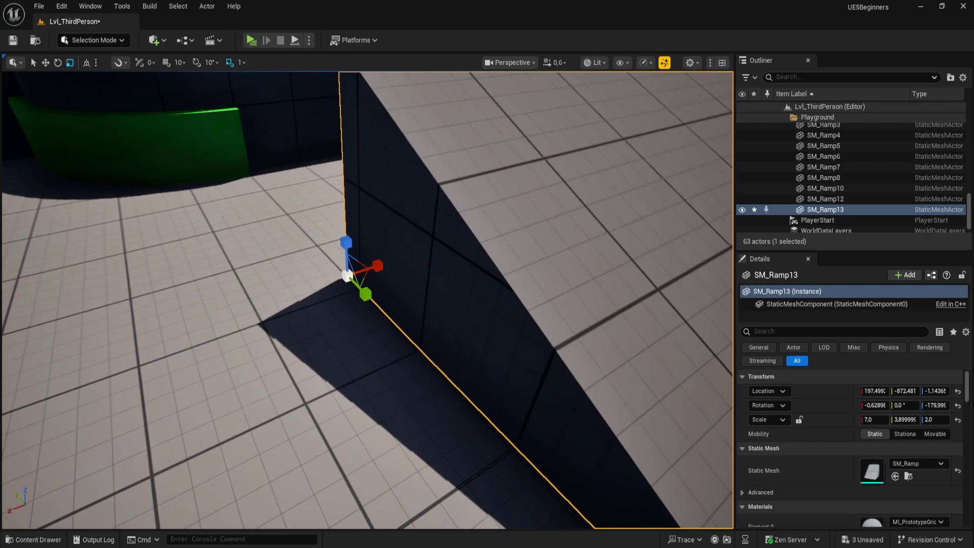
right_drag(246, 257, 259, 261)
mouse_move(275, 267)
mouse_down()
mouse_move(272, 232)
mouse_move(274, 259)
mouse_up()
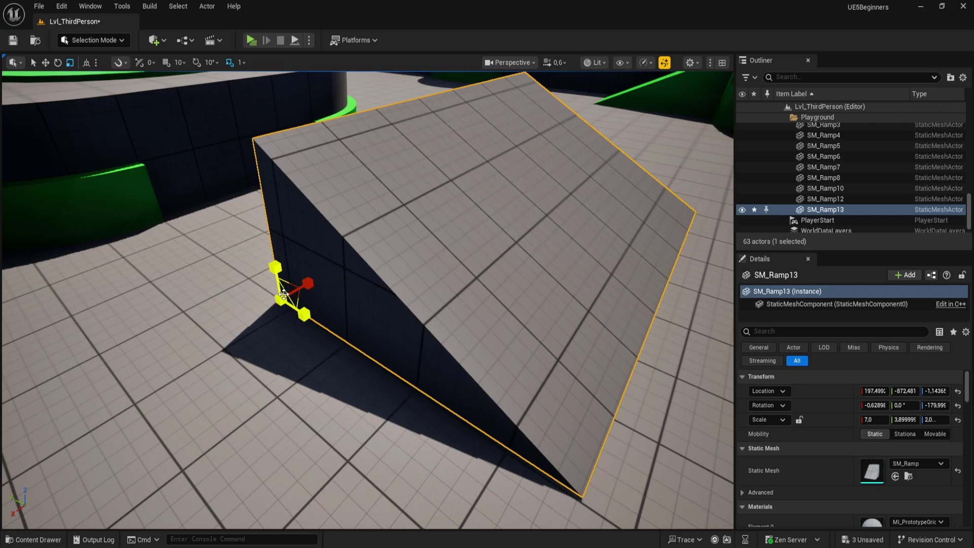
right_drag(295, 324, 303, 323)
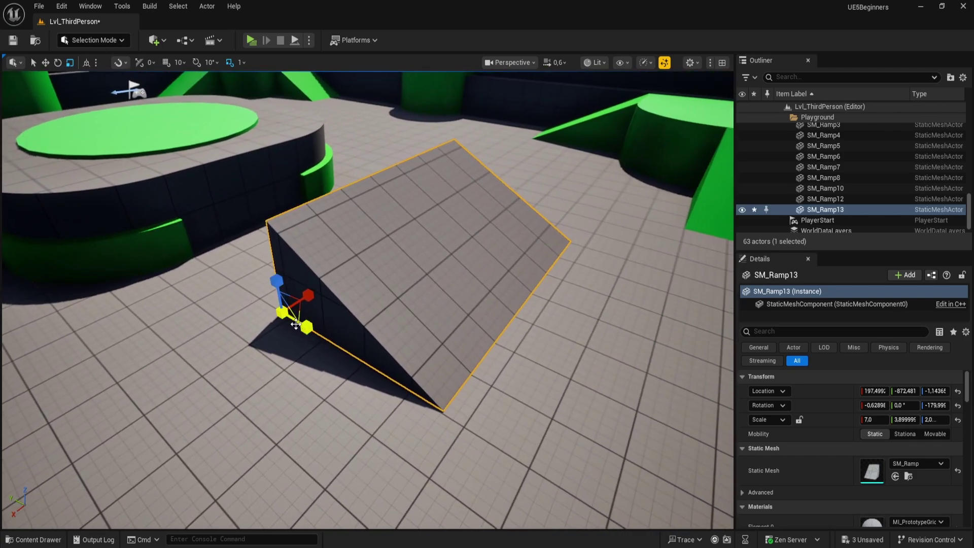
- Try scaling the ramp uniformly to about 10 × 5.57 × 2.86 and in the XZ plane to about 9 × 2.57
drag(282, 314, 282, 344)
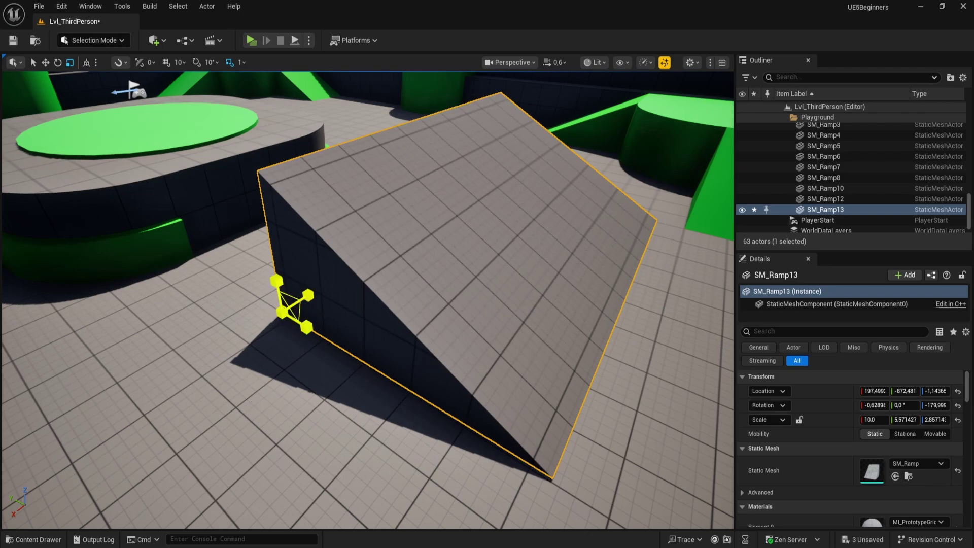
mouse_move(283, 345)
mouse_down()
mouse_move(282, 319)
mouse_move(283, 339)
mouse_move(282, 327)
mouse_up()
scroll(405, 264, up, 8)
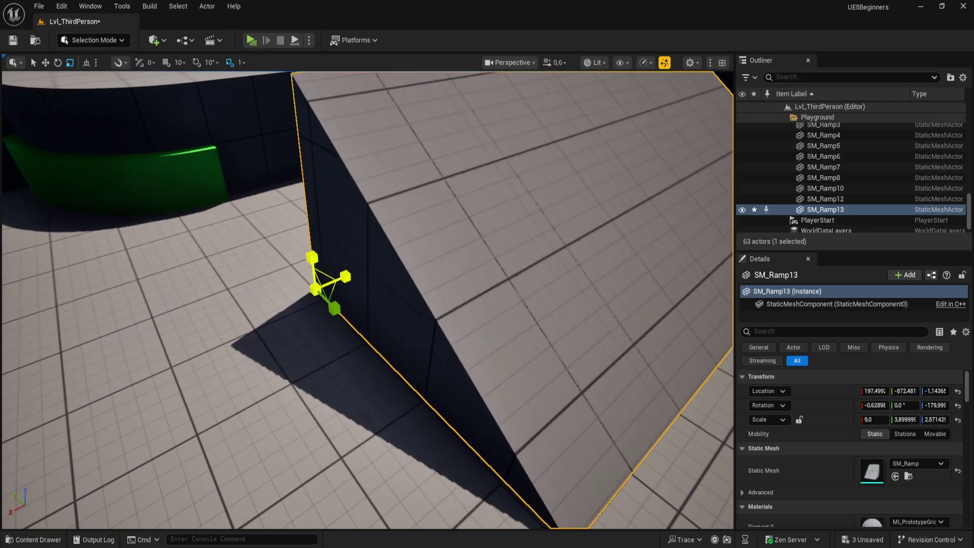
mouse_move(325, 278)
mouse_down()
mouse_move(340, 264)
mouse_move(319, 284)
mouse_move(325, 278)
mouse_up()
right_drag(325, 278, 408, 279)
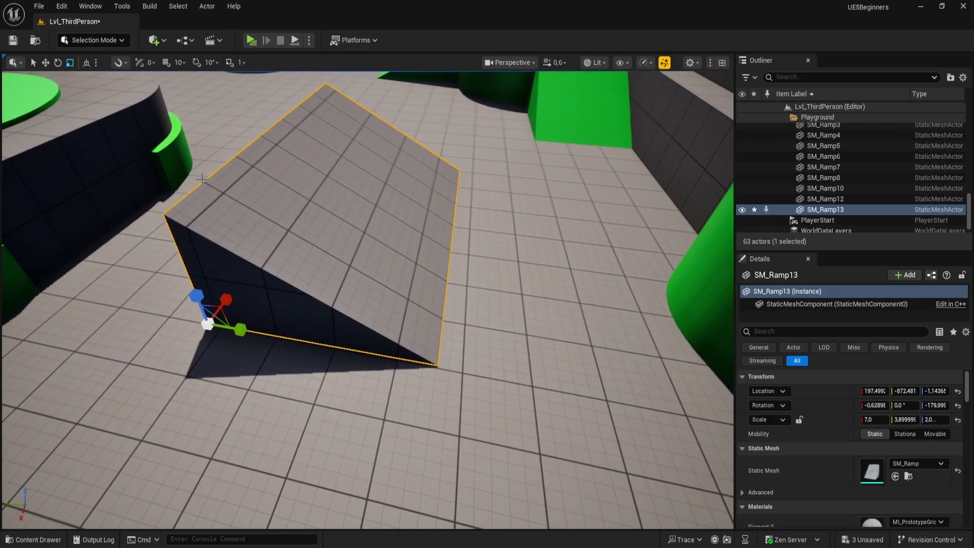
- Scale the ramp freely on each axis to about X 4.07, Y 3.37 and Z 1.30
drag(196, 300, 196, 311)
drag(196, 296, 190, 274)
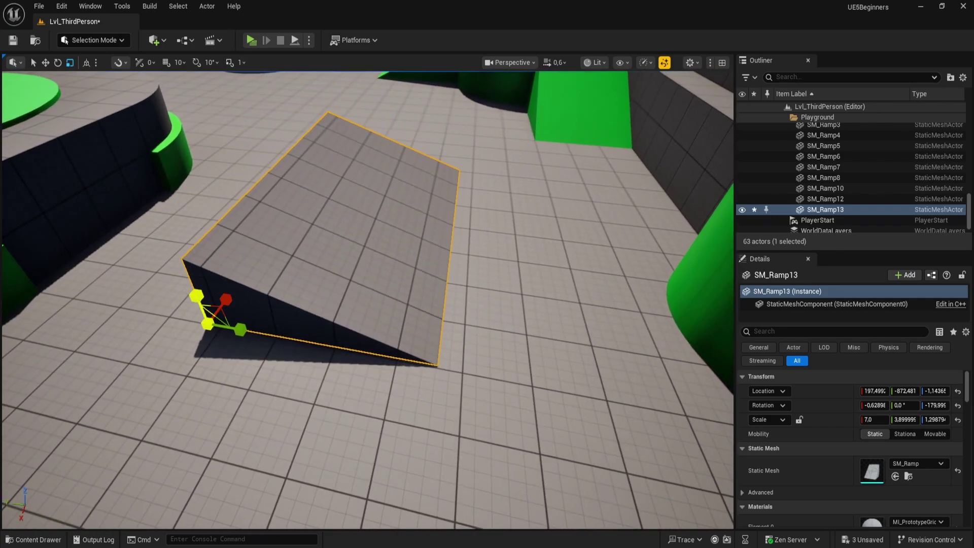
mouse_move(242, 327)
mouse_down()
mouse_move(375, 349)
mouse_move(223, 325)
mouse_up()
drag(227, 300, 182, 345)
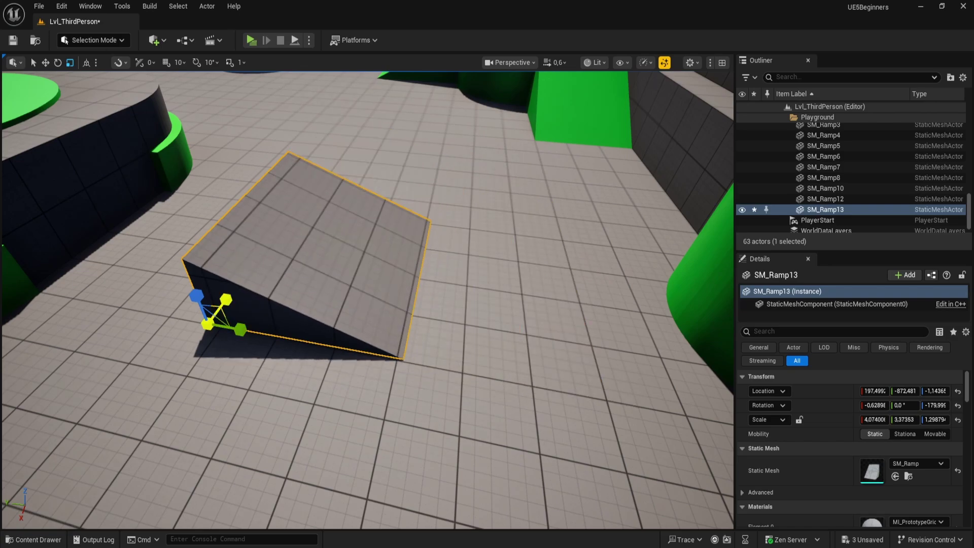
- Reset the ramp's X and Z rotation to 0°
mouse_move(444, 246)
right_down()
mouse_move(375, 245)
mouse_move(426, 245)
right_up()
key(s)
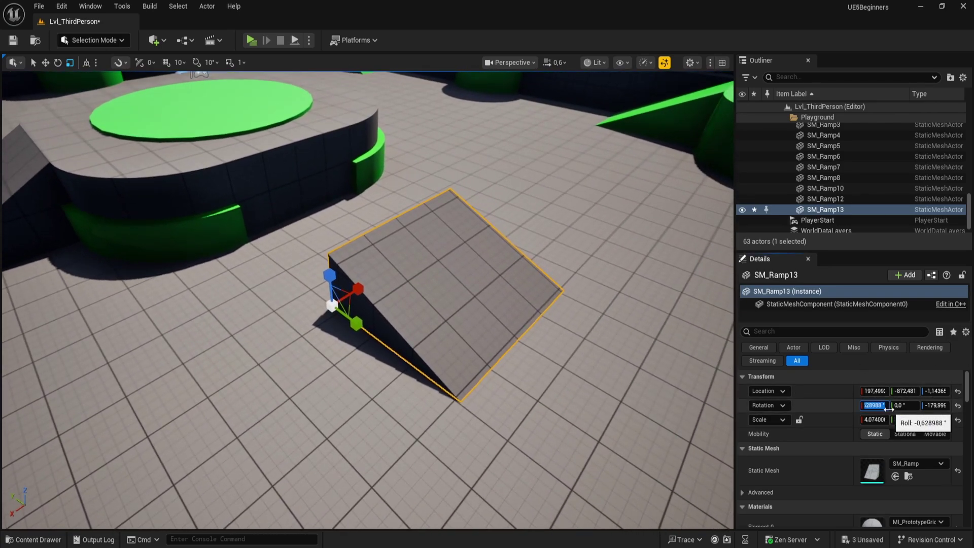
text(0)
key(Return)
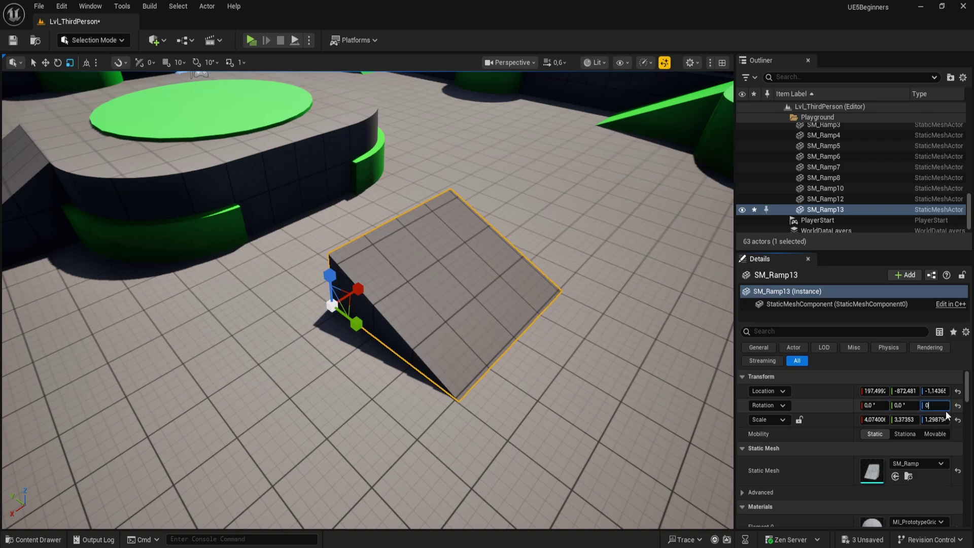
text(0)
key(Return)
- Move the ramp across the floor to about X -37 and Y -1135
right_drag(444, 365, 540, 377)
key(a)
key(w)
drag(327, 269, 488, 268)
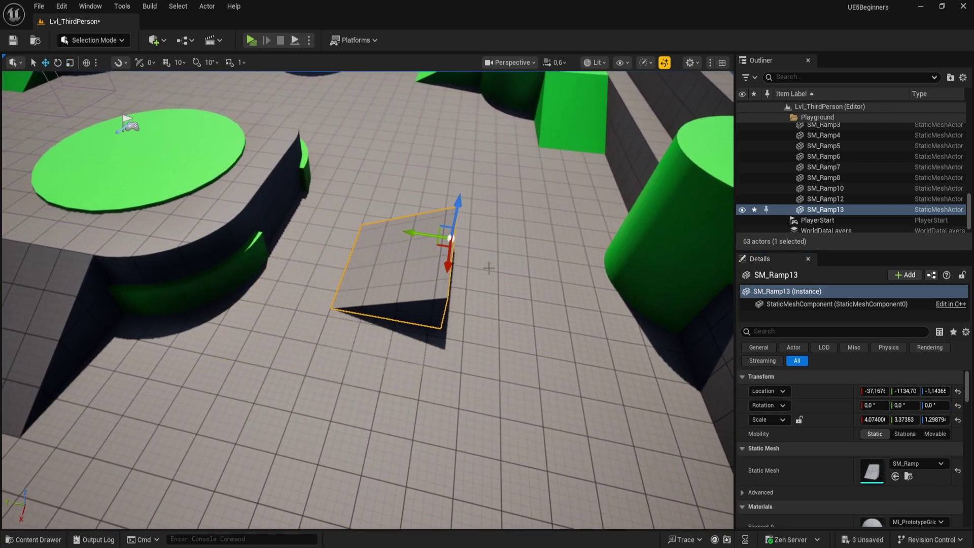
- Set the ramp's scale to 1 on the X, Y and Z axes
click(874, 420)
text(1)
click(904, 418)
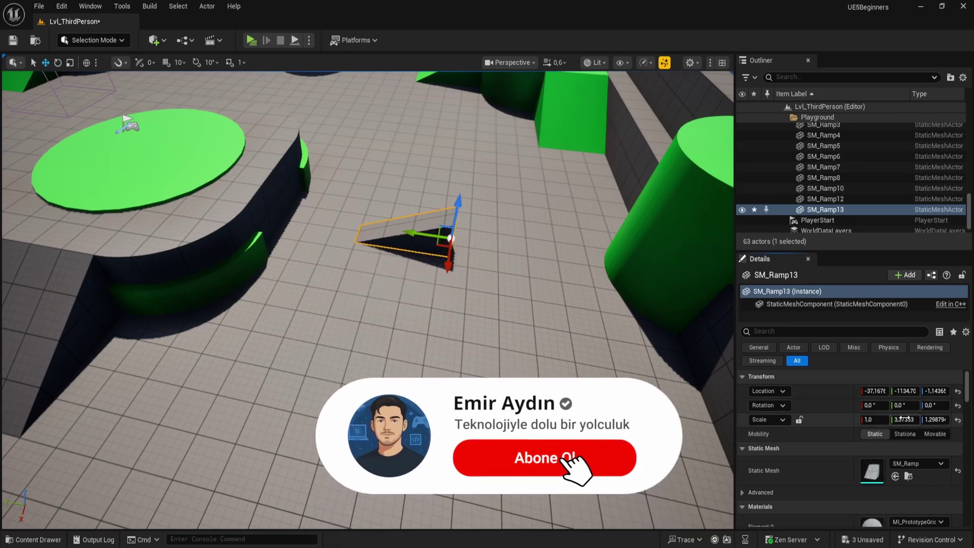
key(Return)
click(936, 420)
text(1)
key(Return)
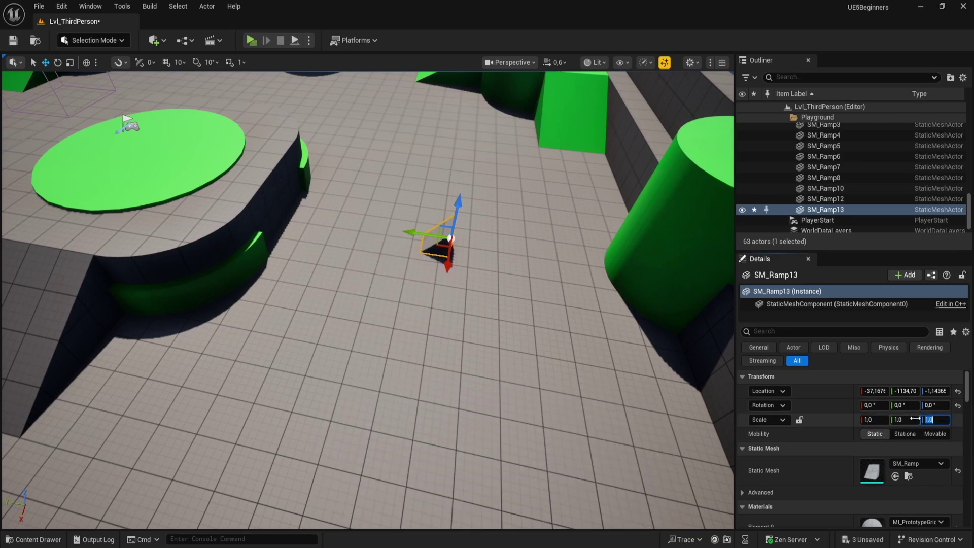
- Select the large grey ramp beside the central platform and compare it with the small ramp
key(f)
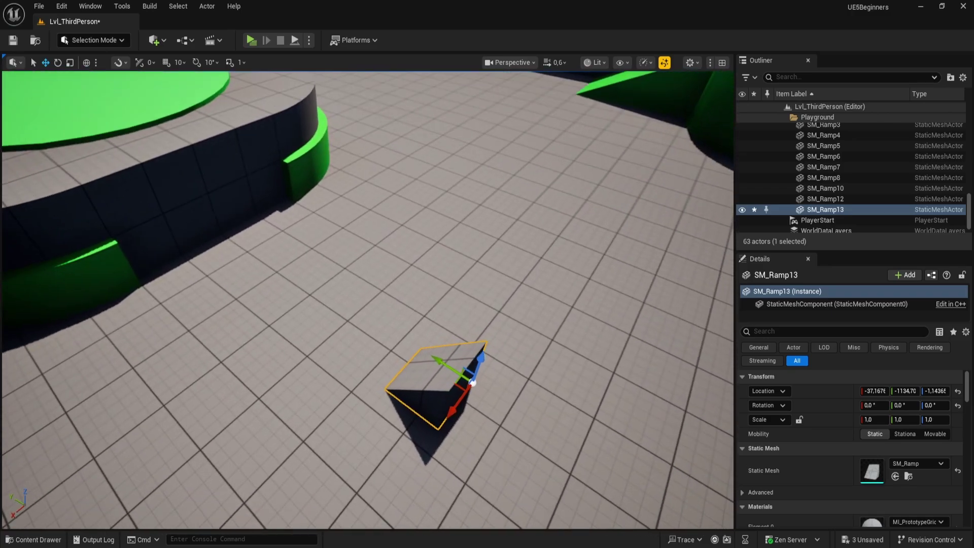
right_drag(368, 299, 380, 250)
right_drag(388, 310, 152, 374)
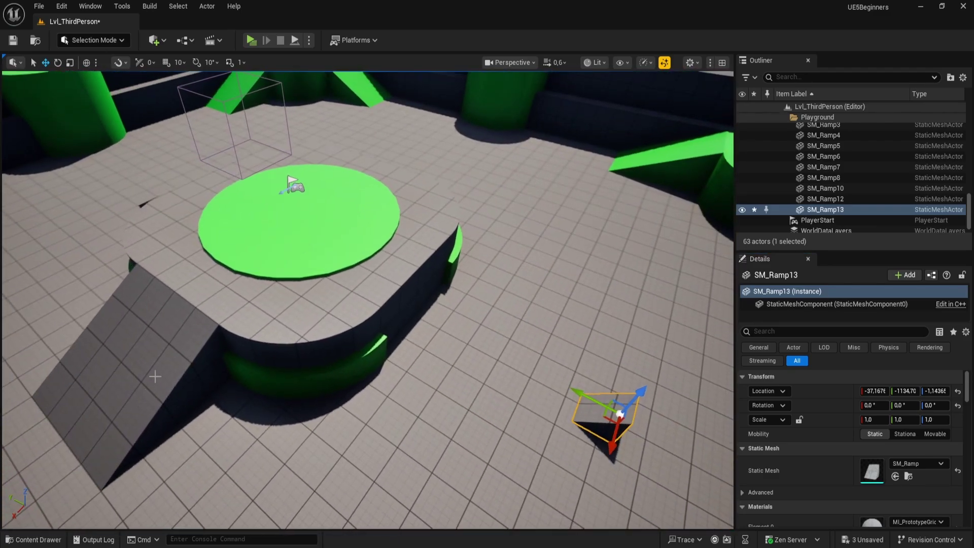
click(165, 365)
mouse_move(634, 385)
right_down()
mouse_move(507, 383)
mouse_move(639, 370)
right_up()
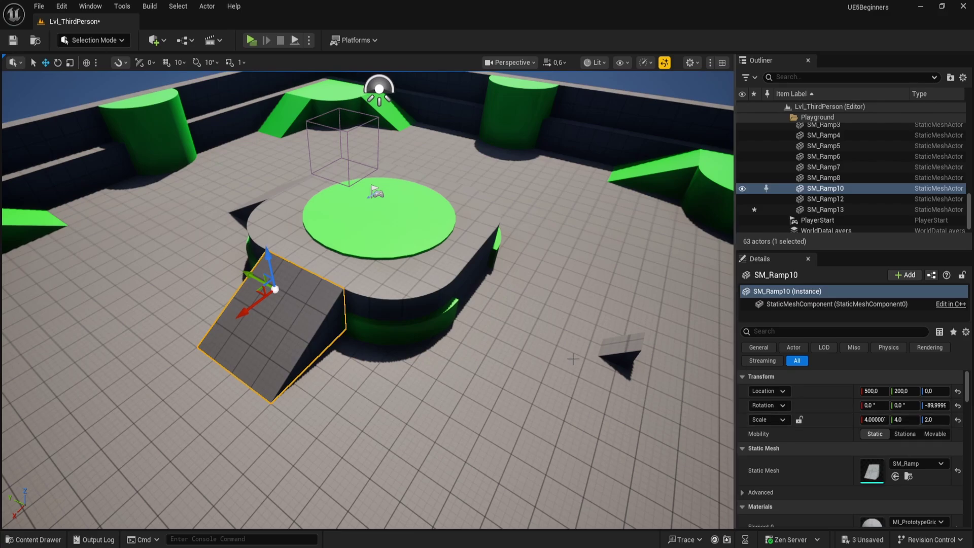
- Scale the small ramp to about 2.02 on X and 2.59 on Y, keeping Z at 1
click(613, 350)
key(f)
alt+drag(612, 351, 355, 329)
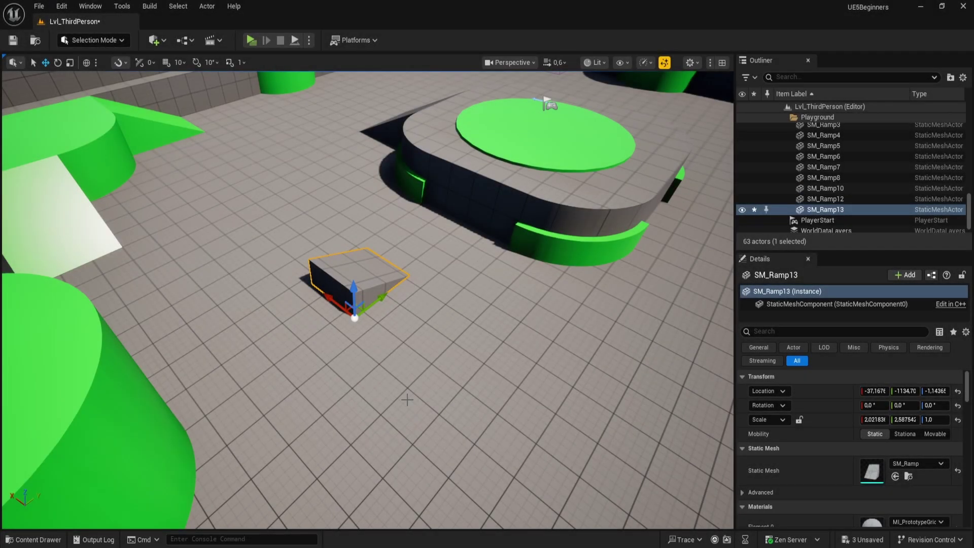
mouse_move(367, 299)
right_down()
mouse_move(292, 299)
mouse_move(362, 294)
right_up()
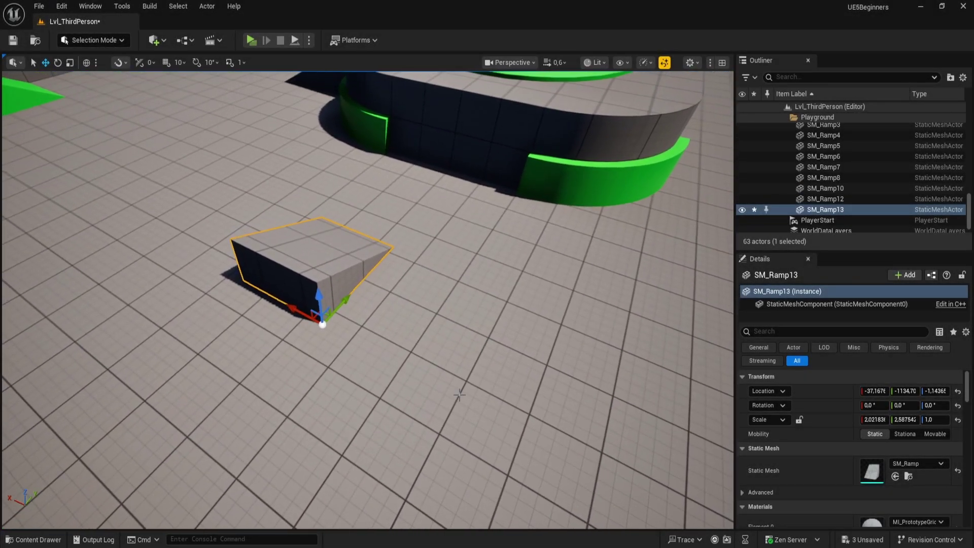
- Duplicate the ramp and move the copy along X to about -255, and try deleting and restoring the copy
key(ctrl+d)
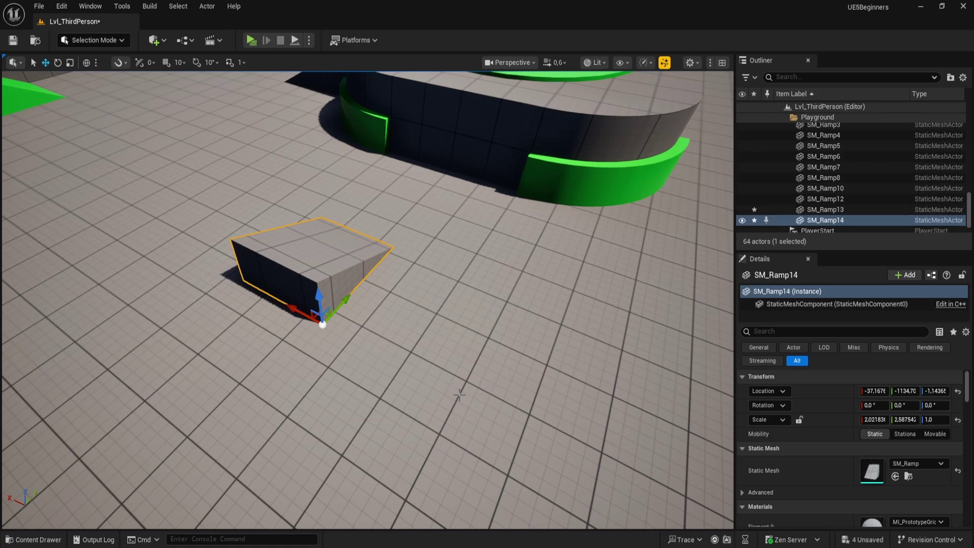
scroll(794, 221, down, 1)
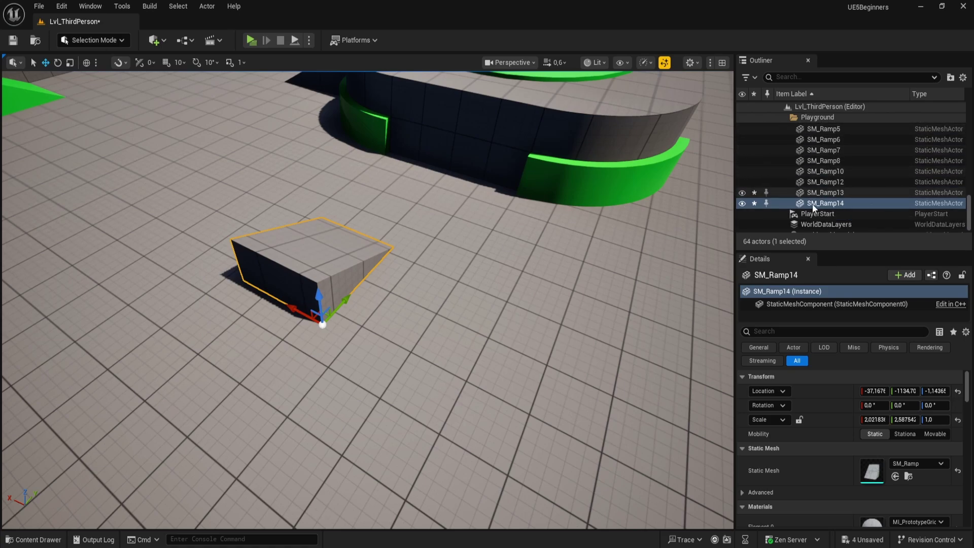
drag(294, 309, 405, 355)
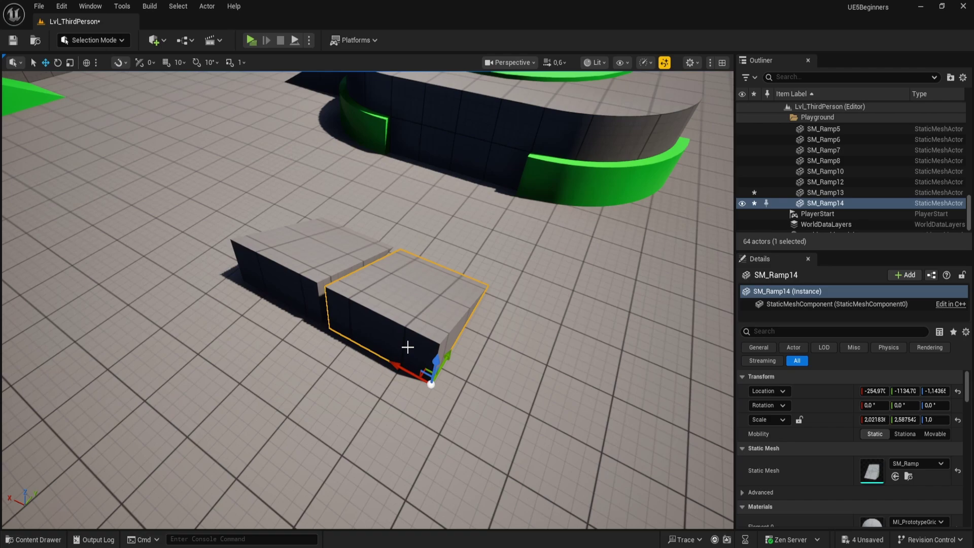
key(Delete)
key(ctrl+z)
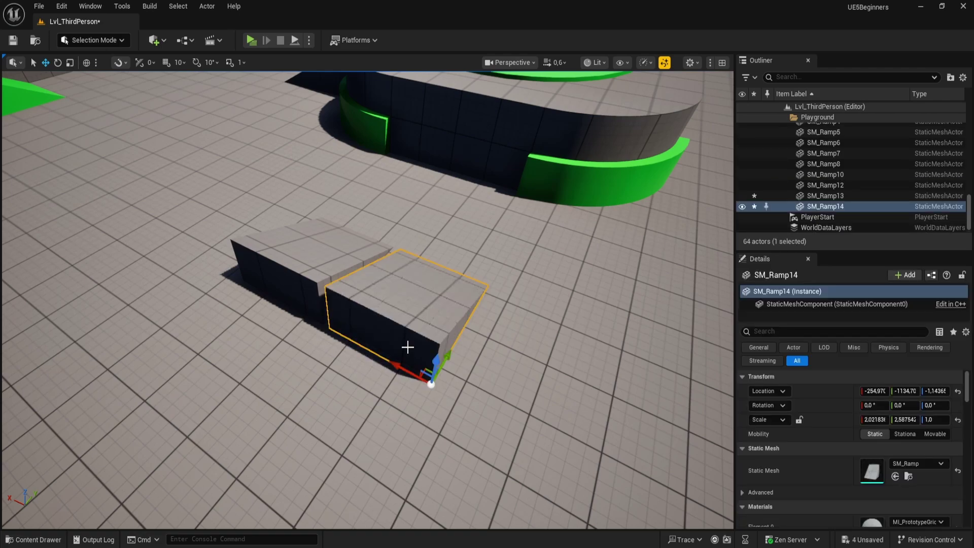
- Duplicate the second ramp and move the new copy along X to about -492.5
right_drag(441, 350, 491, 374)
key(ctrl+d)
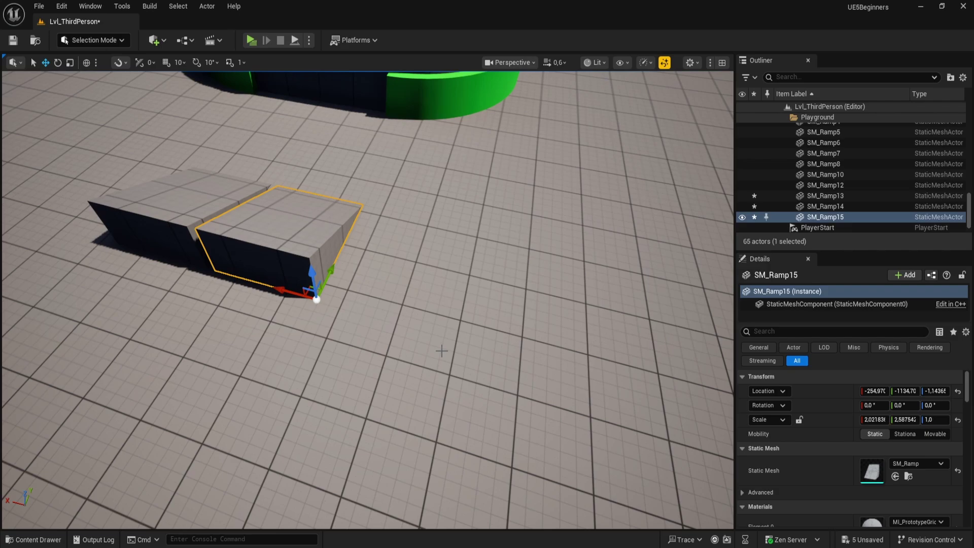
drag(285, 294, 412, 329)
mouse_move(412, 329)
right_down()
mouse_move(421, 335)
mouse_move(409, 342)
right_up()
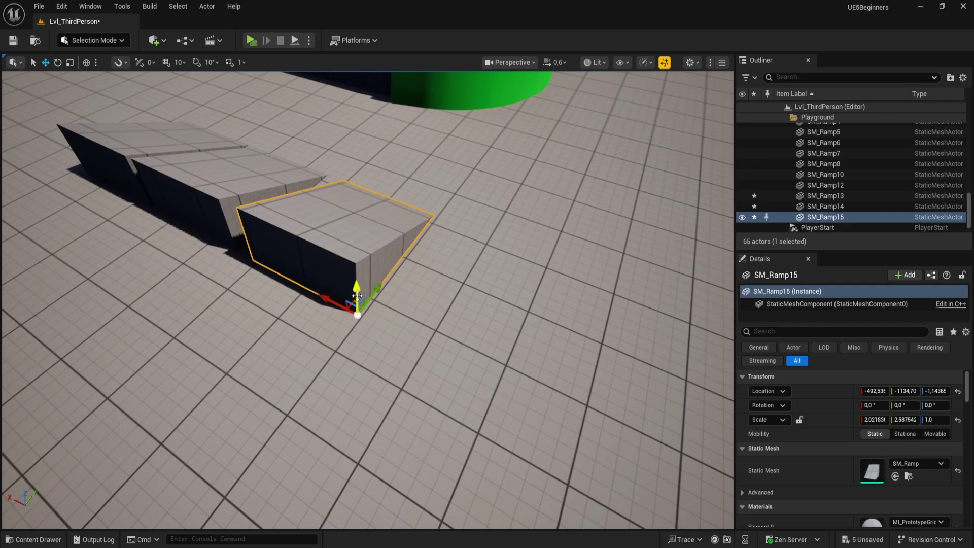
- Copy the third ramp with the move gizmo and place the copy at about X -763 and Z -5.4
alt+drag(357, 295, 337, 174)
mouse_move(337, 174)
right_down()
mouse_move(375, 183)
mouse_move(334, 180)
right_up()
drag(335, 236, 301, 243)
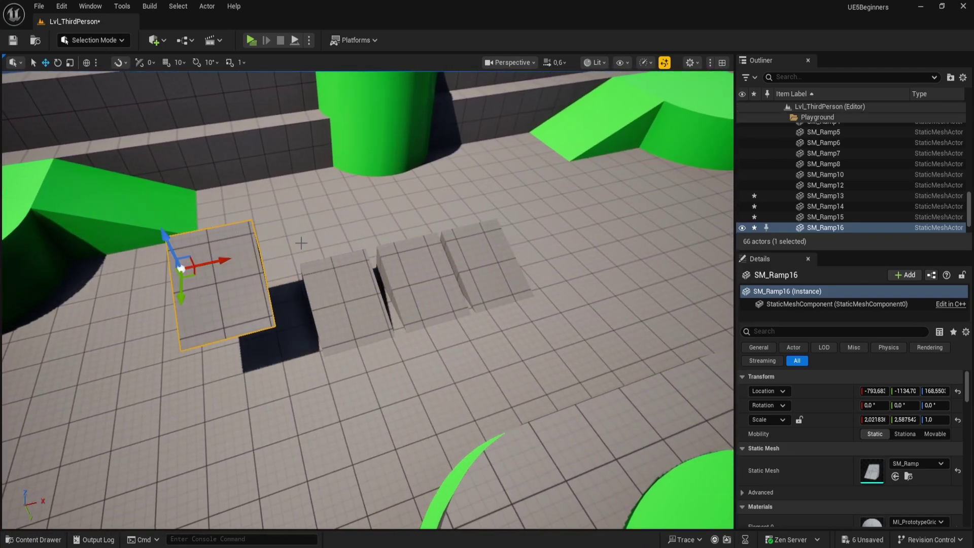
drag(165, 243, 174, 299)
key(f)
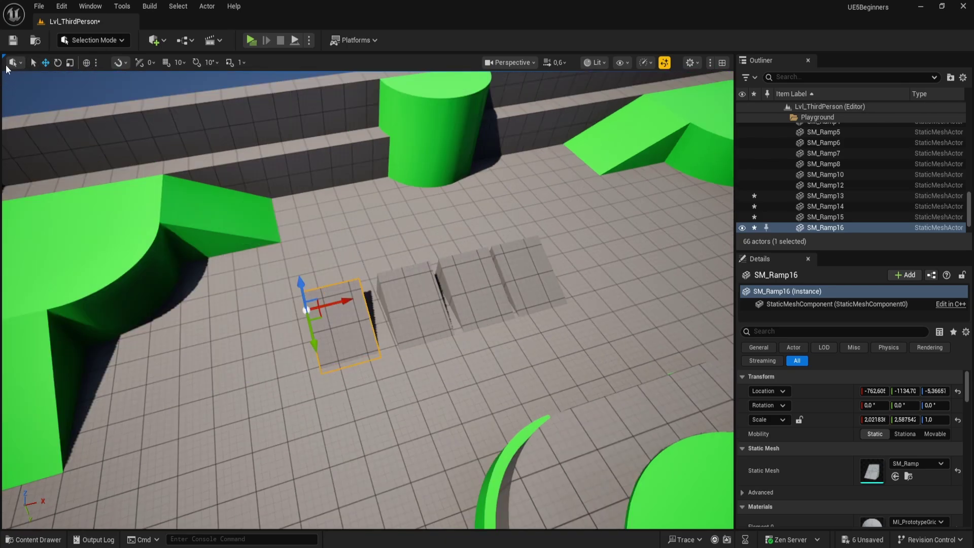
- Examine the transform tool options and the available coordinate systems
click(14, 64)
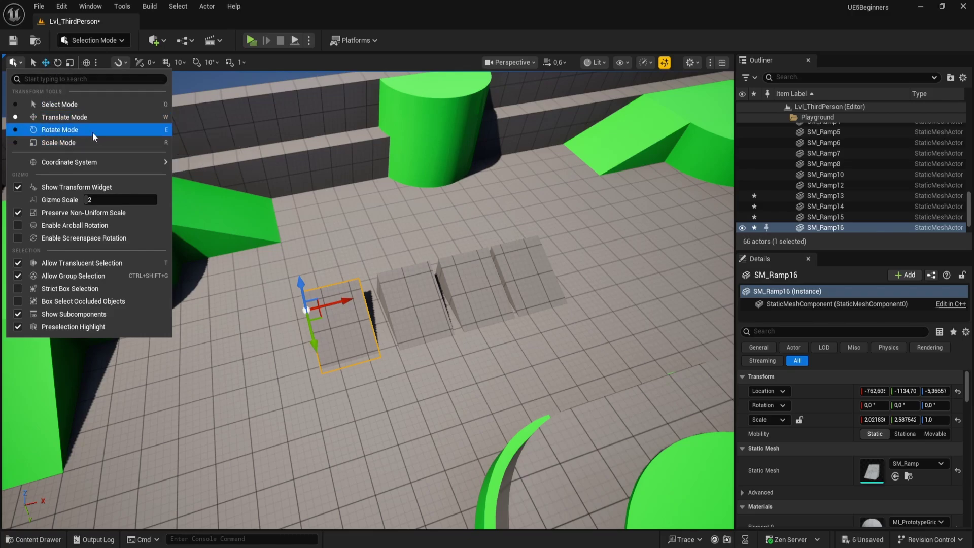
mouse_move(93, 161)
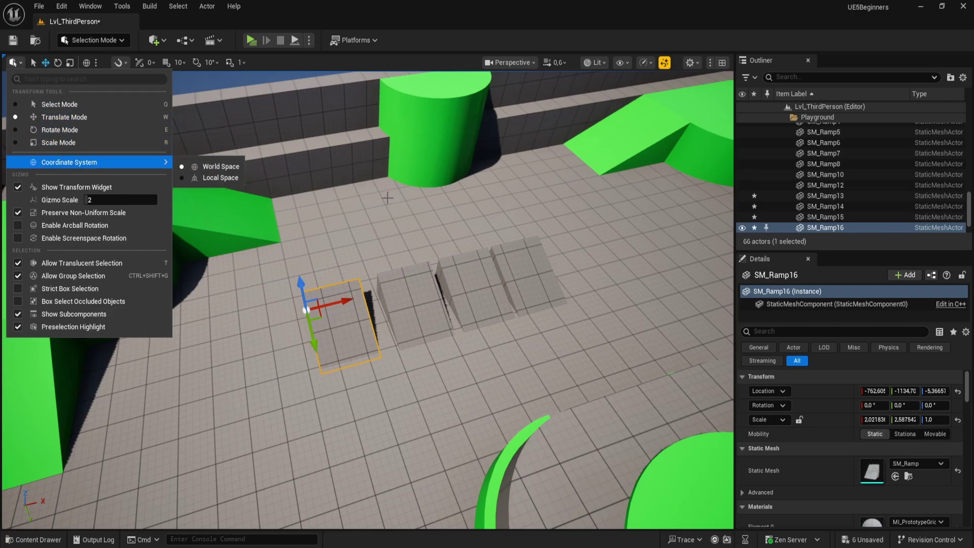
right_drag(355, 243, 471, 203)
- Select the first ramp in the row and move it along X to about 408
right_drag(173, 364, 465, 274)
click(340, 305)
drag(327, 287, 474, 263)
right_drag(485, 275, 395, 325)
- Move the separated ramp along world X to about 368 and rotate it about Y to about 43.7°
click(95, 62)
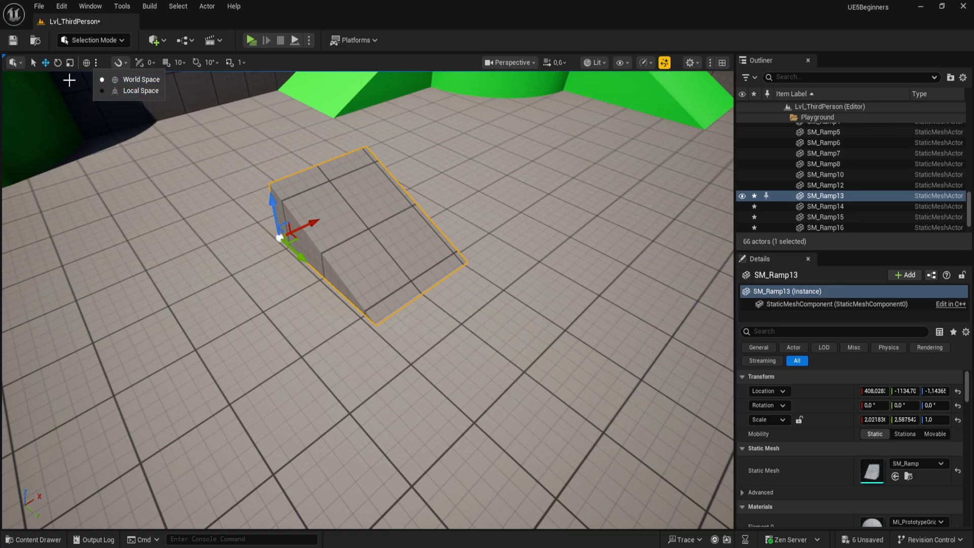
drag(309, 223, 280, 223)
key(w)
- Switch the gizmo to Local Space and move the tilted ramp along its own X axis to about X 502, Z 127
click(122, 62)
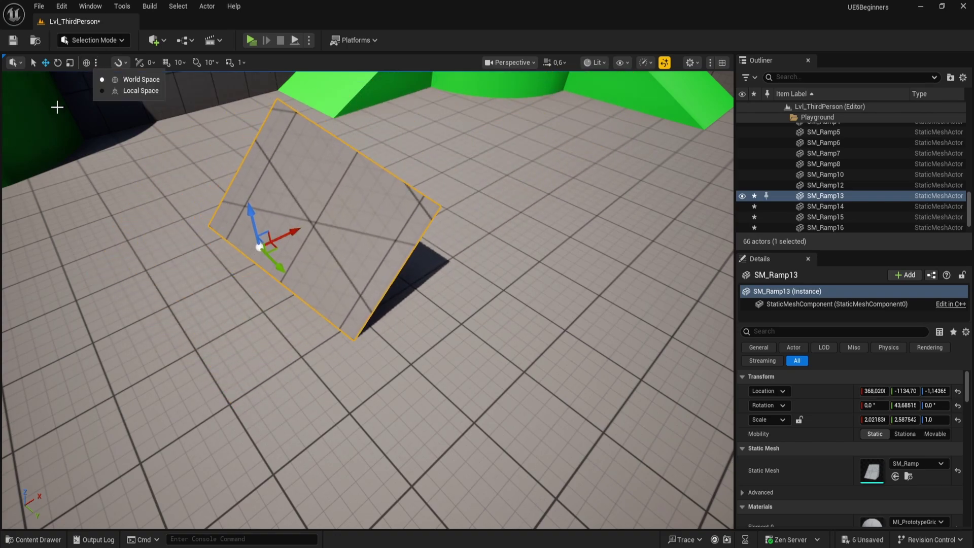
click(138, 91)
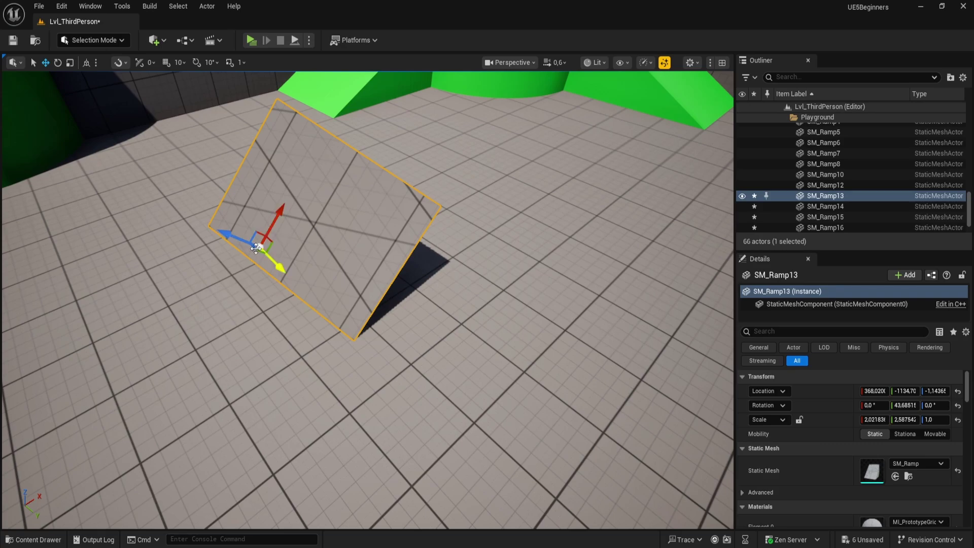
right_drag(313, 205, 297, 168)
scroll(370, 280, down, 3)
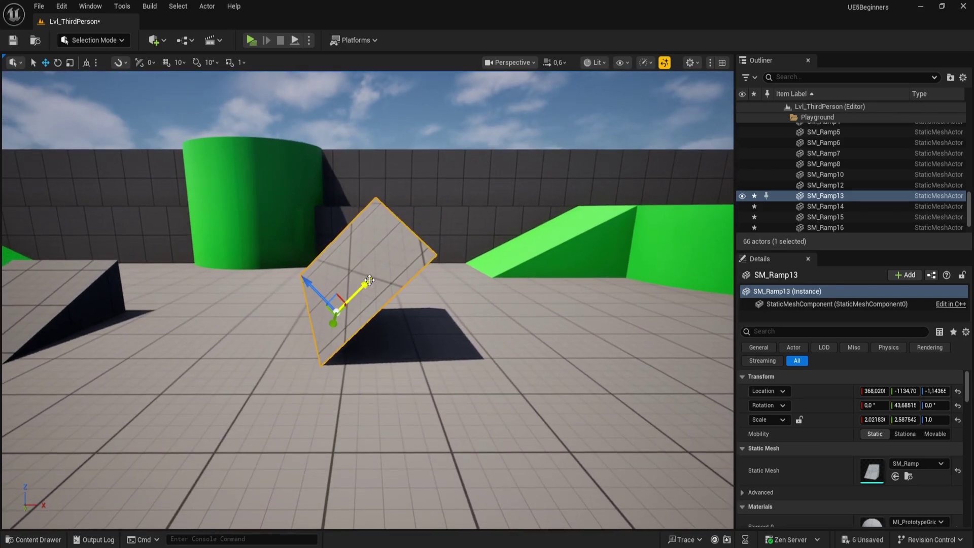
drag(363, 288, 445, 229)
- Switch the gizmo to World Space and move the tilted ramp along X to about 353
click(95, 62)
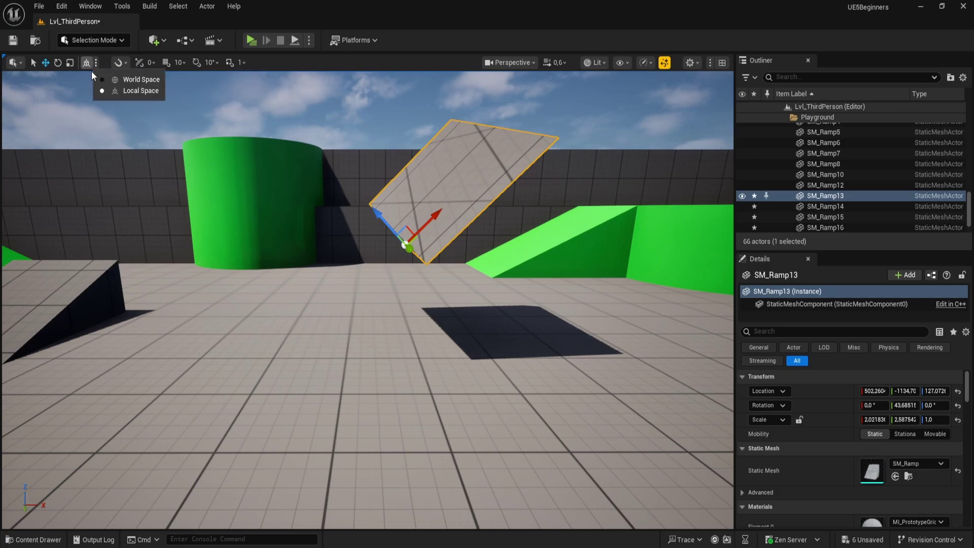
click(130, 85)
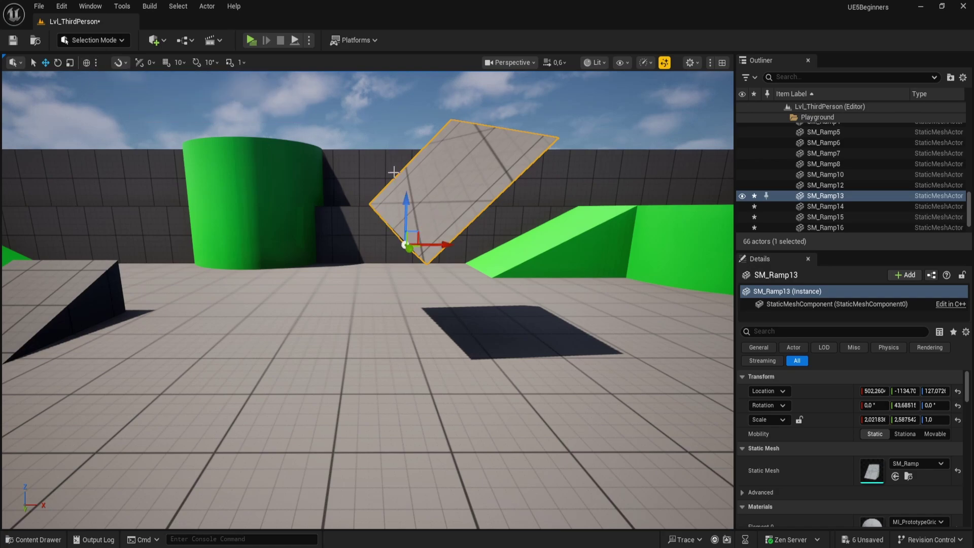
drag(444, 245, 361, 249)
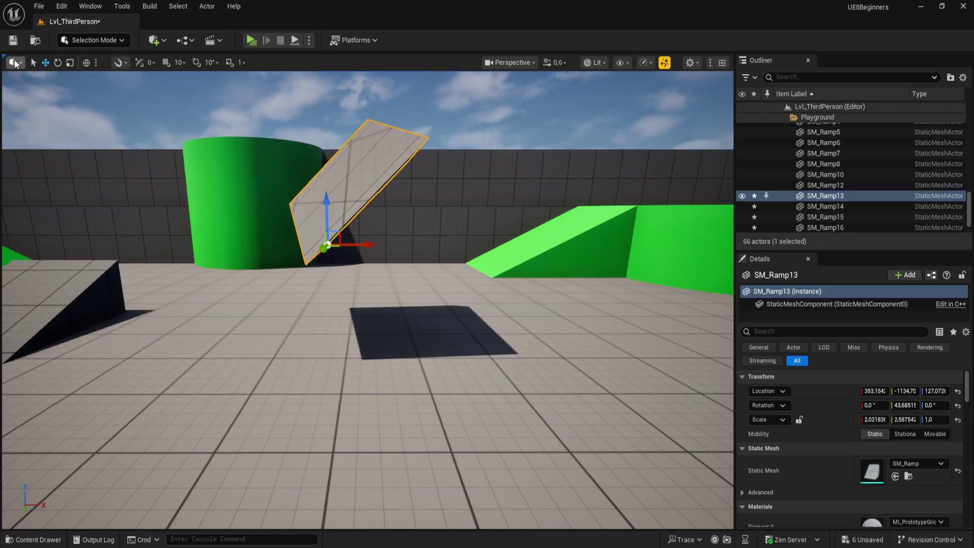
- Set the gizmo scale to 0 and toggle the transform widget off and back on
click(14, 63)
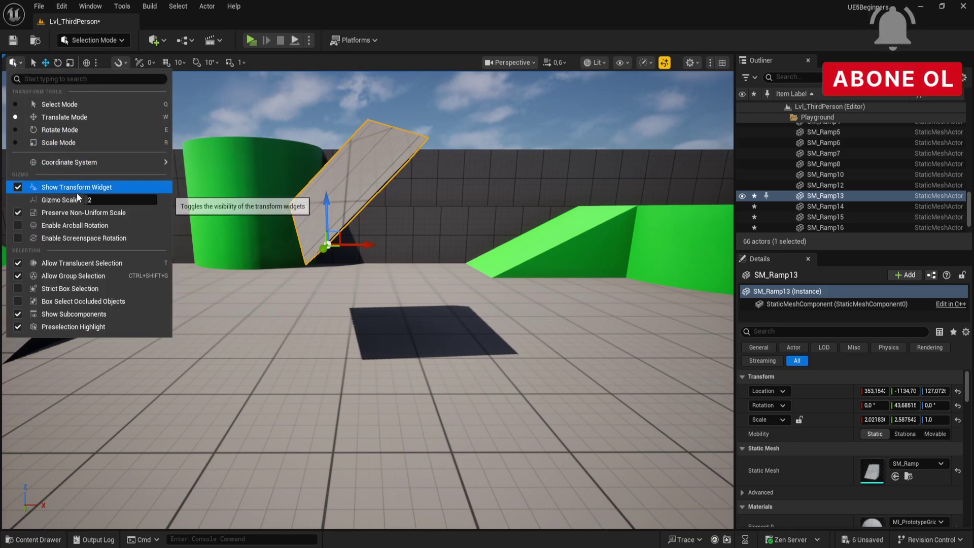
mouse_move(107, 202)
mouse_down()
mouse_move(117, 202)
mouse_move(107, 202)
mouse_up()
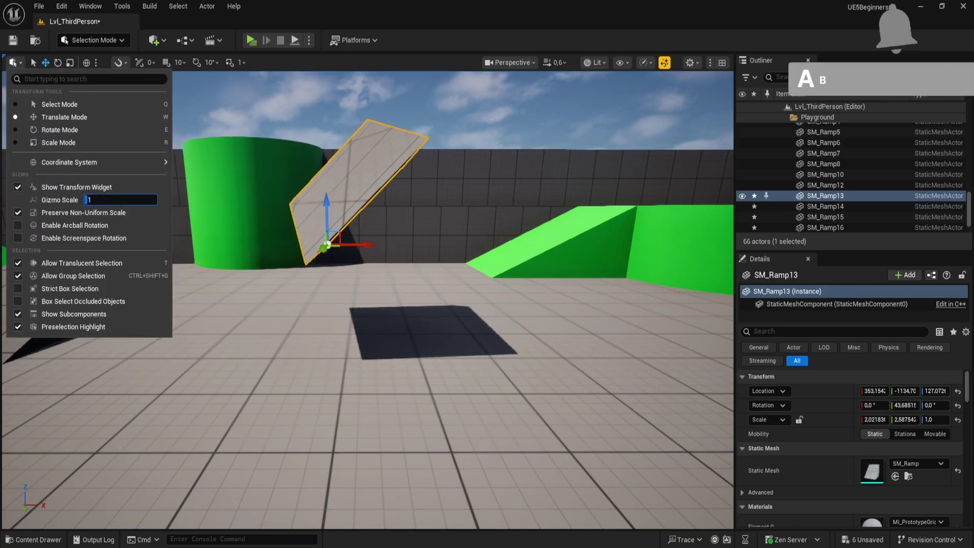
click(18, 187)
click(18, 187)
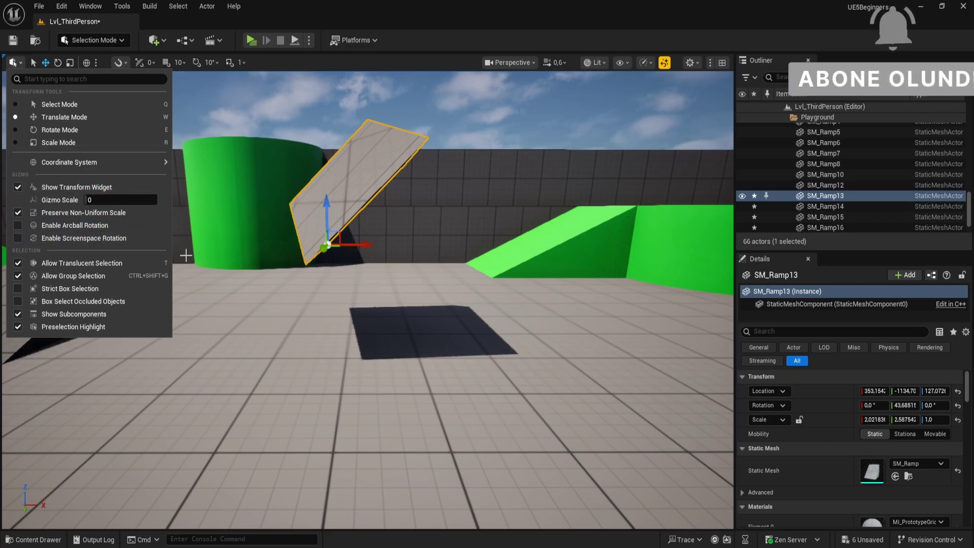
- Enable arcball and screenspace rotation and activate the rotate gizmo on the tilted ramp
click(17, 226)
click(17, 238)
right_drag(335, 233, 355, 241)
key(e)
- Rotate the tilted ramp freely with the screenspace ring and arcball to about X 652°, Y 372° and Z -1349°
right_drag(499, 245, 397, 184)
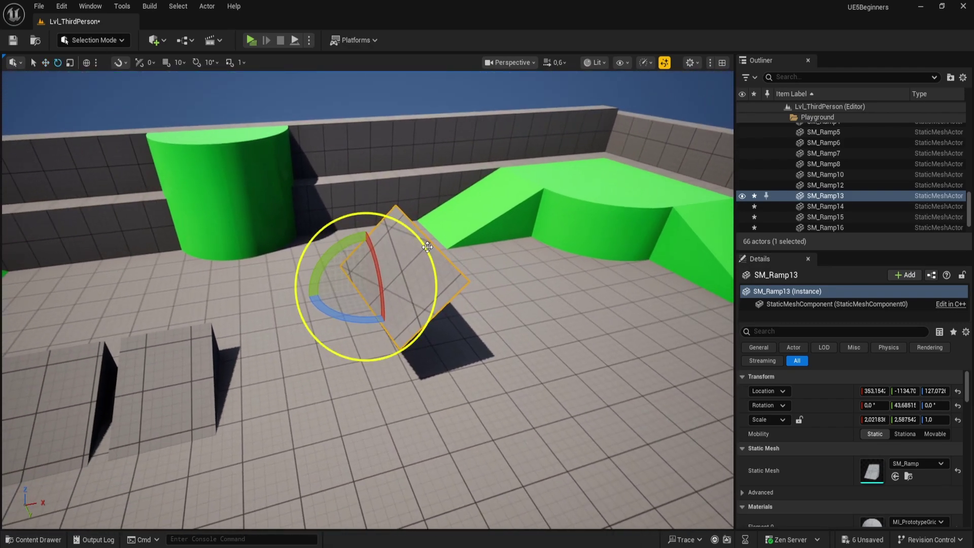
drag(426, 248, 265, 306)
right_drag(413, 324, 320, 305)
drag(334, 311, 370, 254)
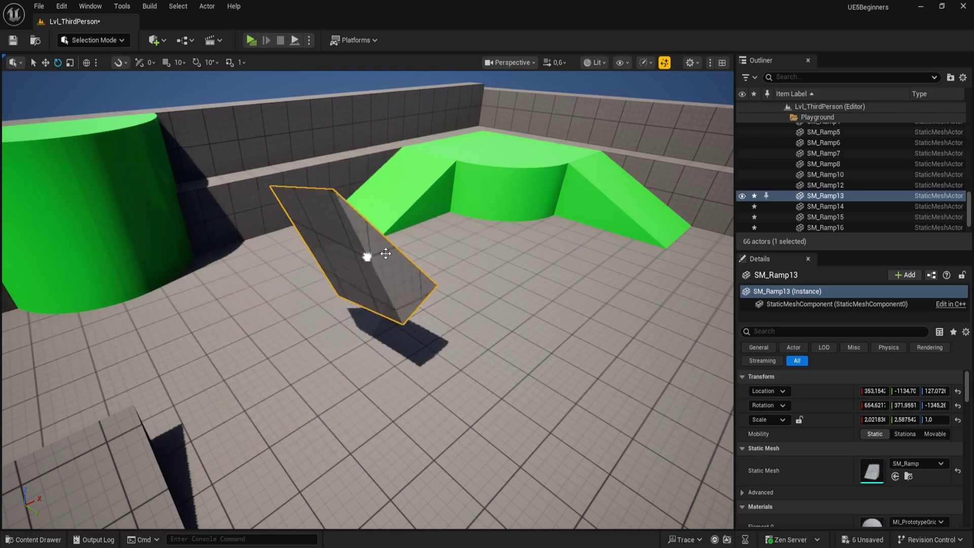
right_drag(369, 254, 370, 254)
- Disable screenspace rotation and arcball rotation for the gizmo
click(15, 62)
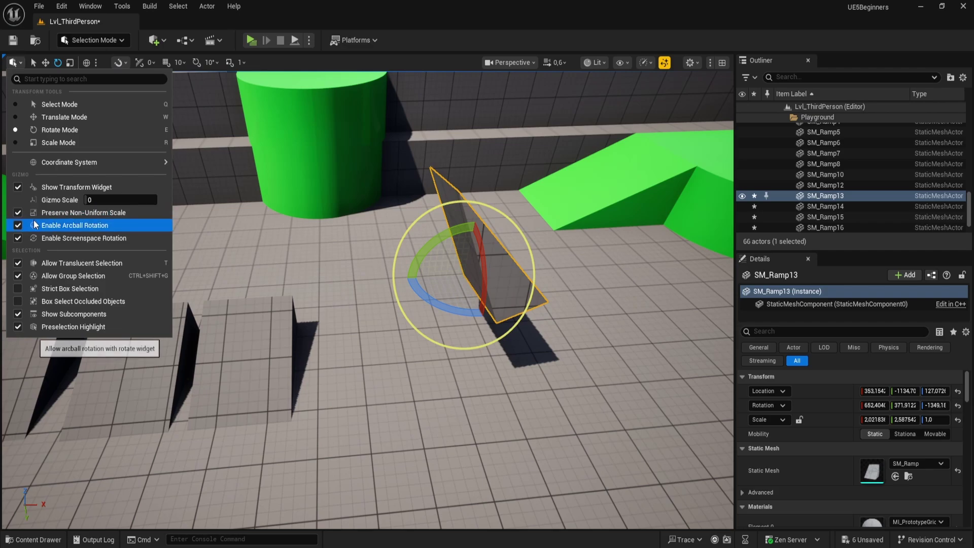
click(48, 239)
click(20, 225)
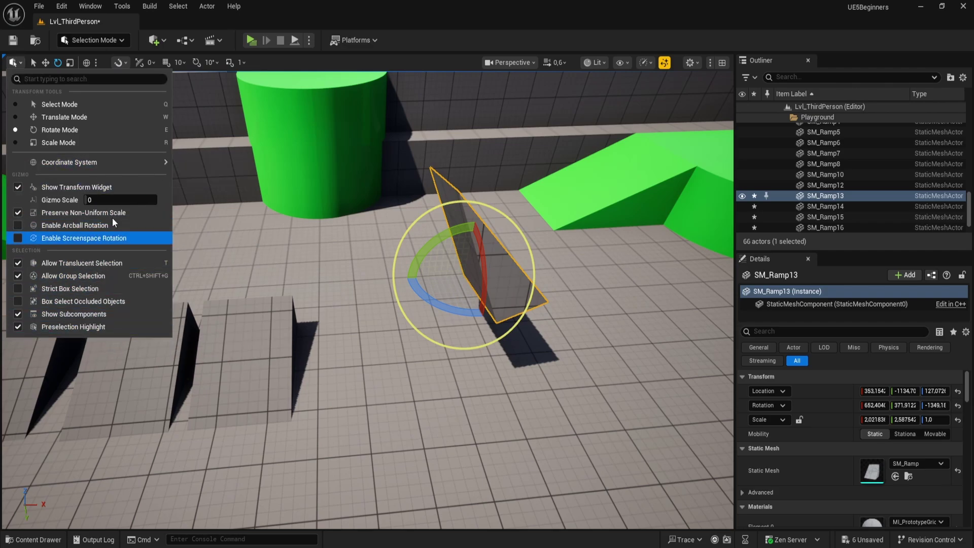
click(14, 64)
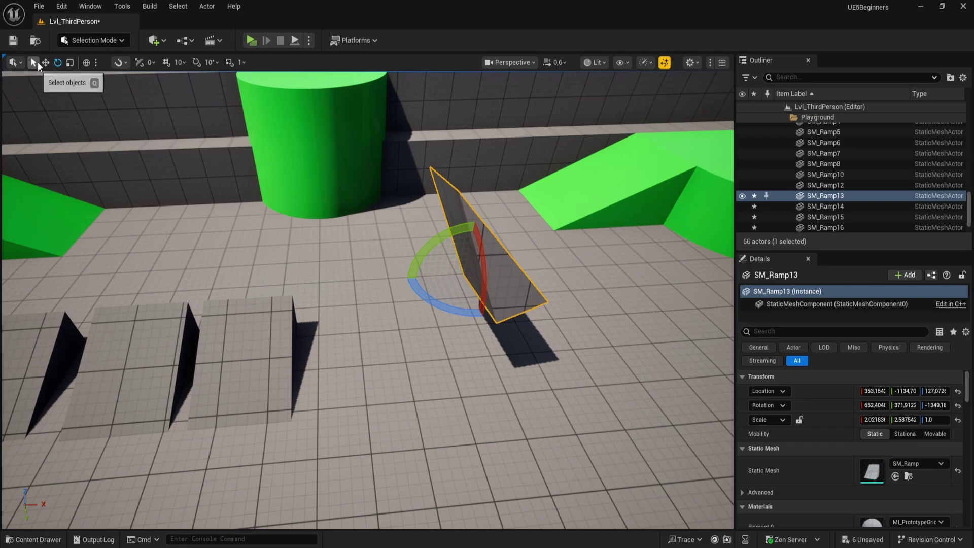
- Toggle rotation, location and surface snapping in the viewport snapping settings
click(123, 62)
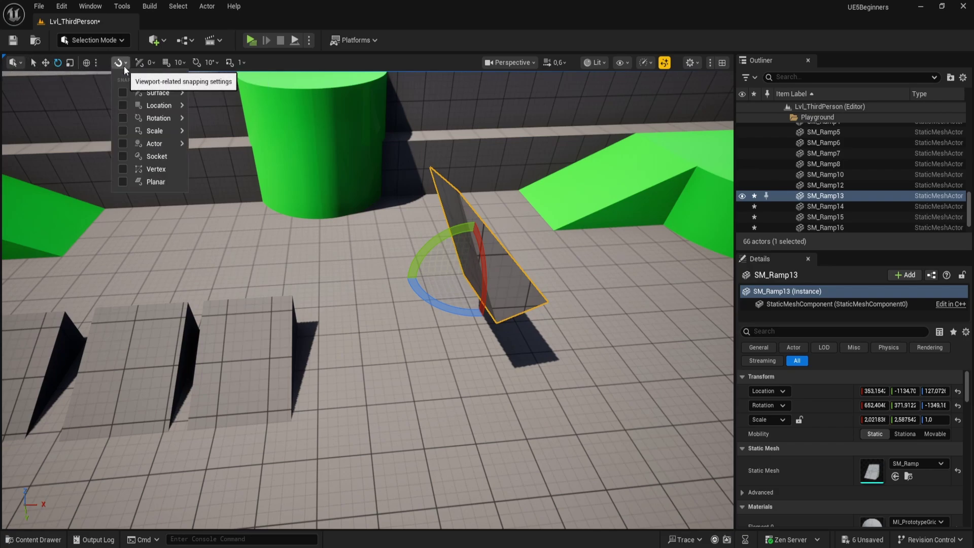
click(123, 117)
click(124, 105)
click(124, 92)
- Move the tilted ramp across the level's surfaces and undo the last move, leaving it on the floor at about X 423, Y -1167, Z 0
right_drag(325, 218, 514, 294)
key(w)
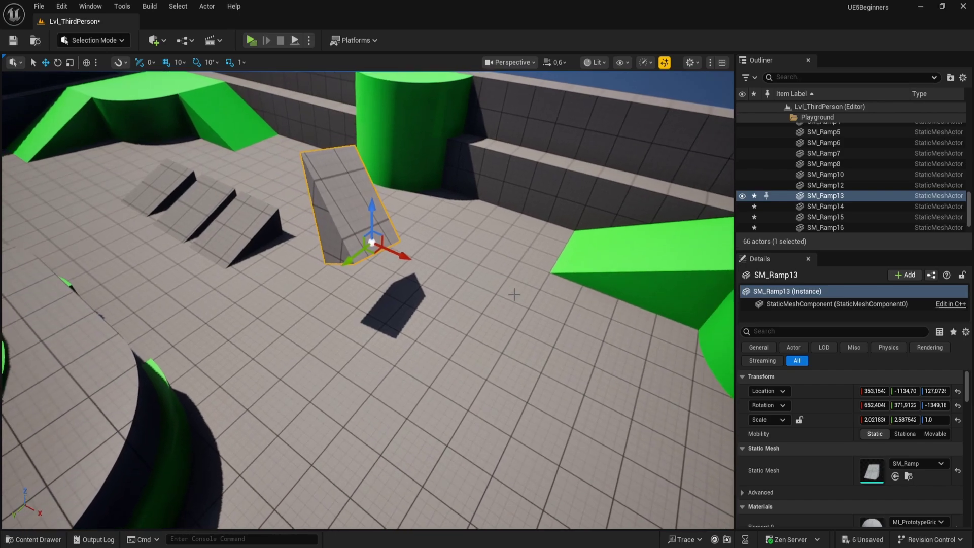
drag(373, 242, 654, 164)
key(ctrl+z)
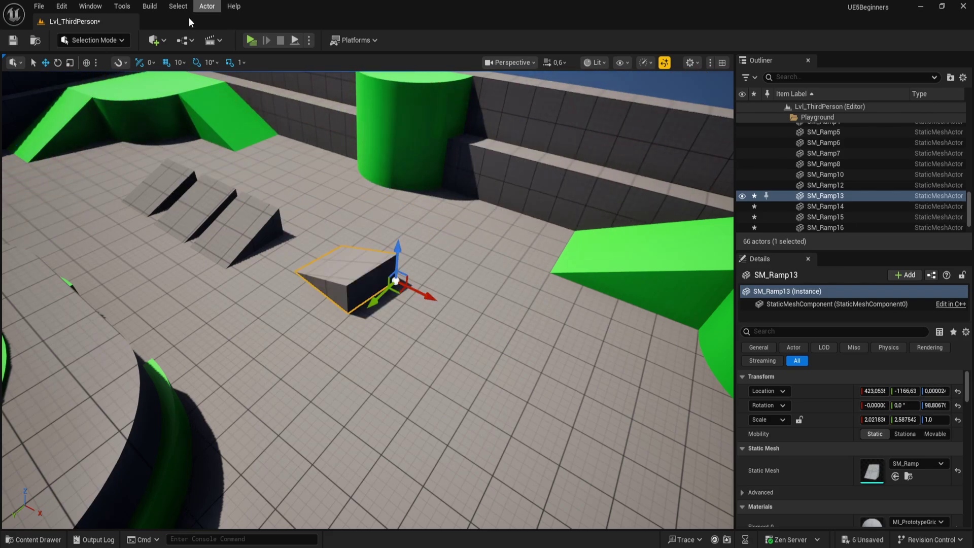
- Enable surface snapping with a 120 surface offset and move the ramp above the floor to about X 422, Y -988, Z 120
click(140, 62)
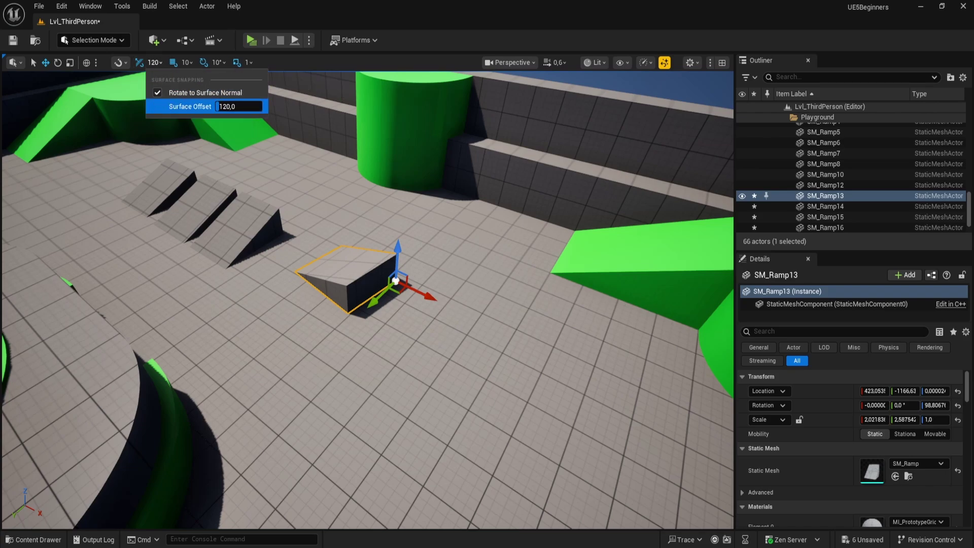
drag(397, 282, 363, 315)
- Reset the surface offset to 0 and turn off surface, location, rotation and scale snapping
click(154, 63)
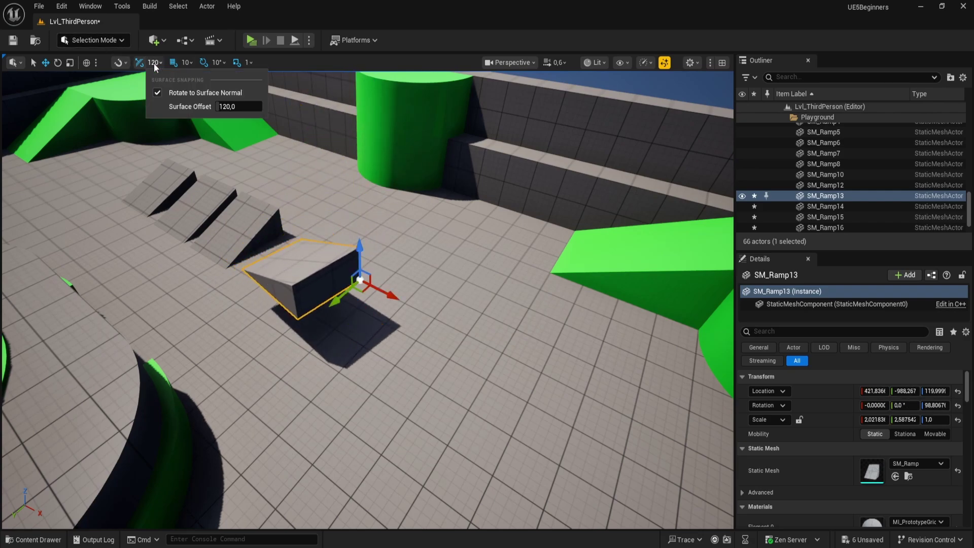
click(242, 17)
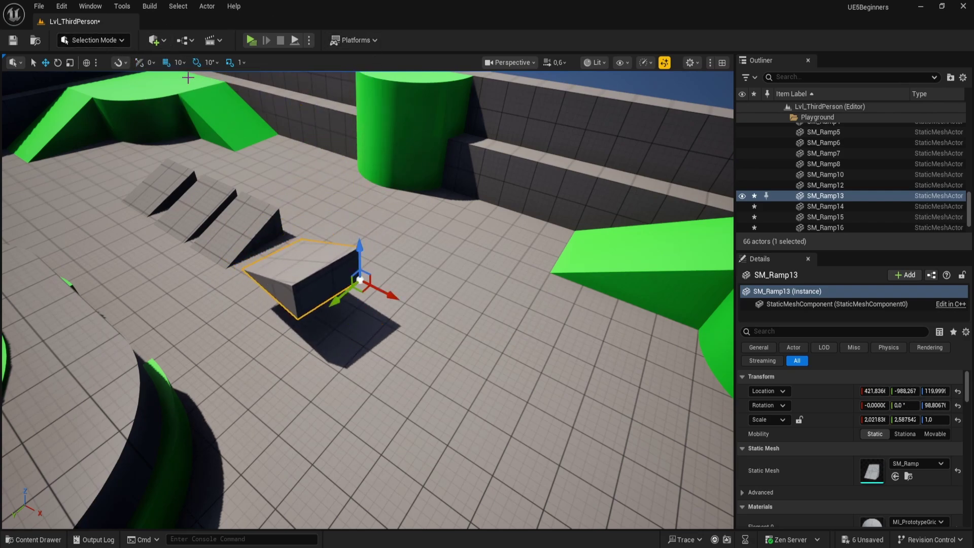
click(167, 63)
click(199, 62)
click(230, 63)
- Switch the viewport to the orthographic Top view and focus it on SM_Ramp10
right_drag(313, 143, 345, 157)
right_drag(170, 136, 165, 108)
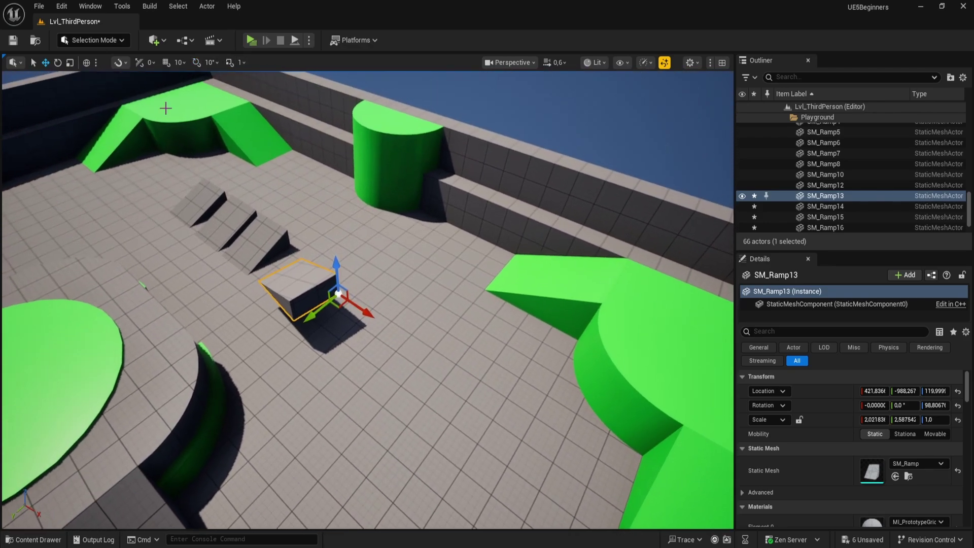
click(524, 62)
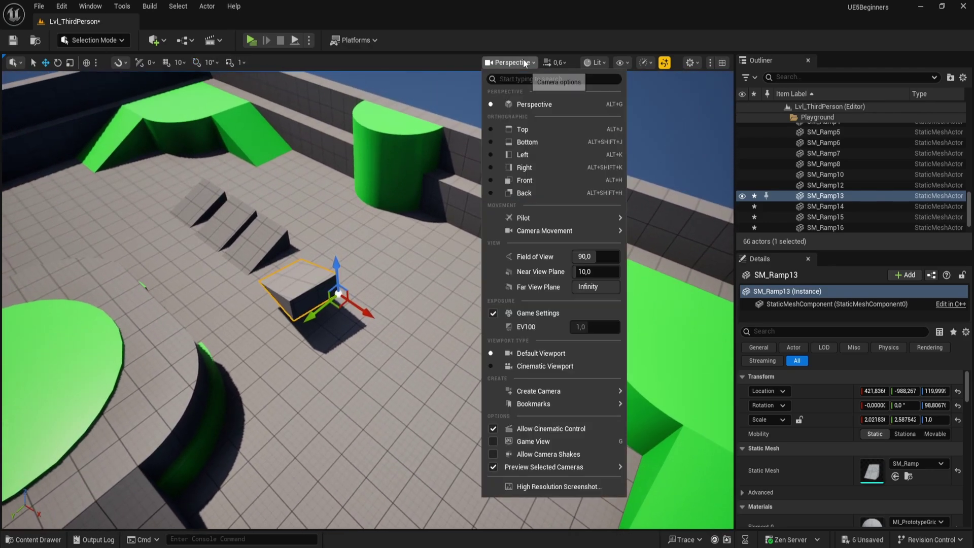
click(534, 127)
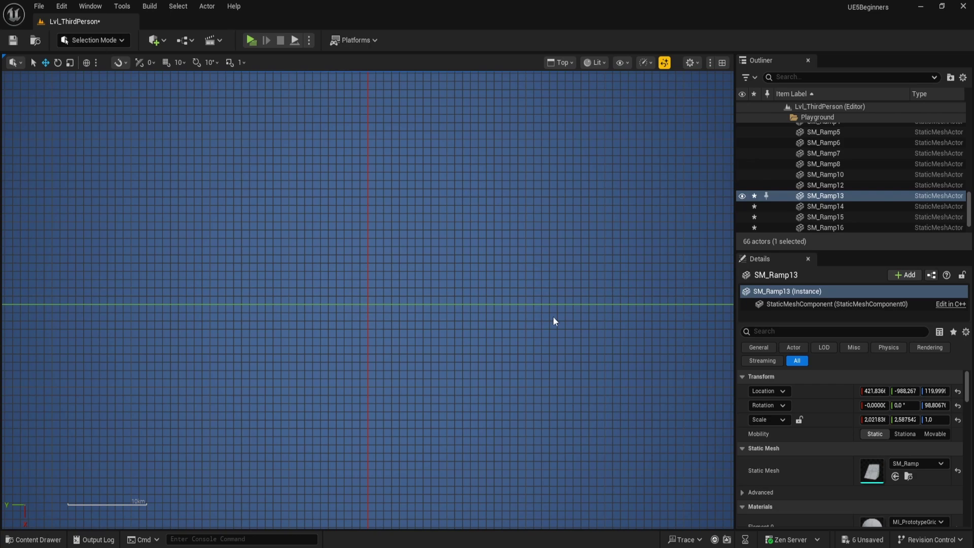
double_click(847, 175)
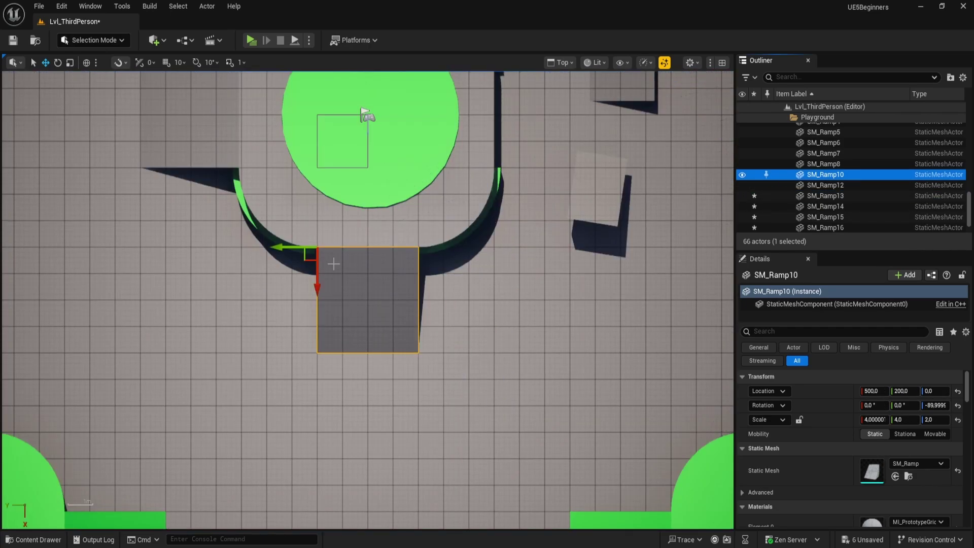
- View the level from the orthographic Bottom view and return the viewport to Perspective
click(563, 62)
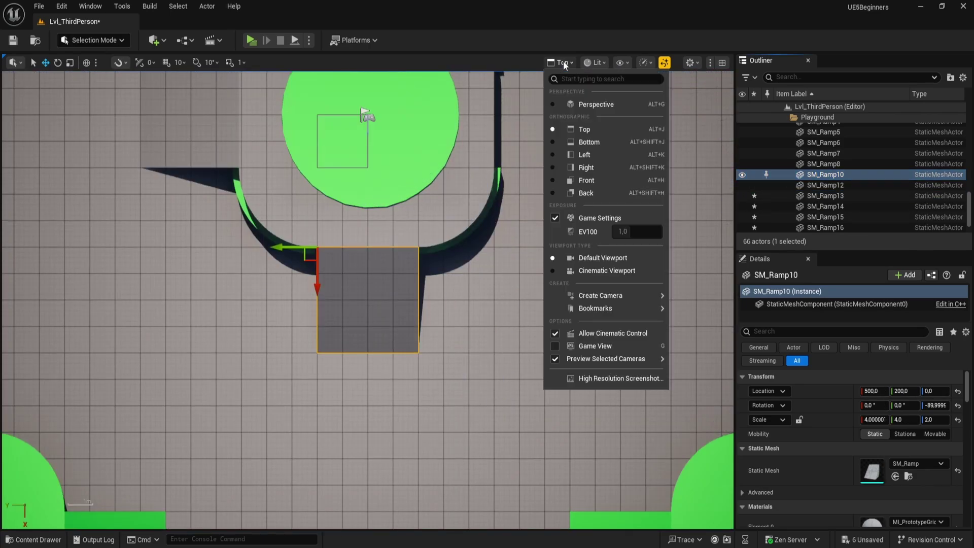
click(607, 142)
right_drag(517, 196, 520, 365)
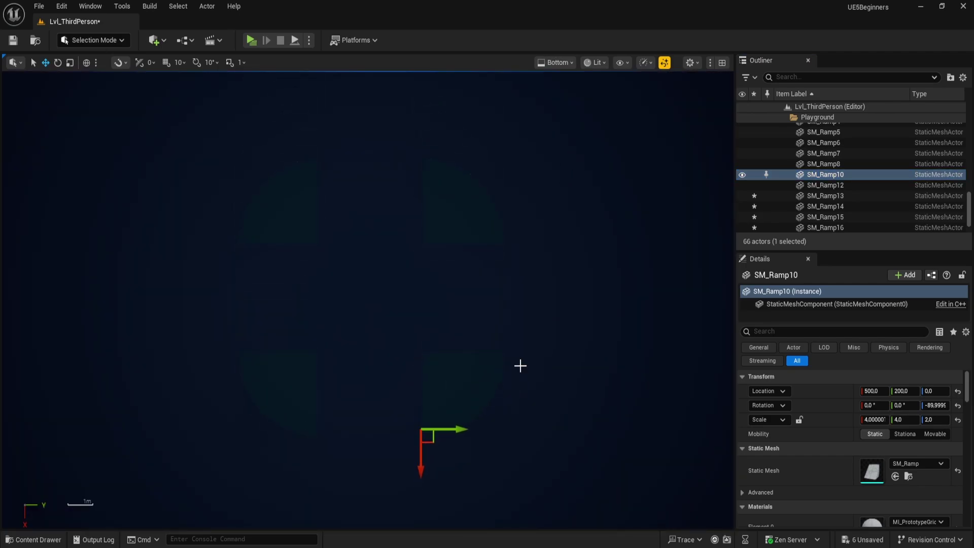
click(561, 64)
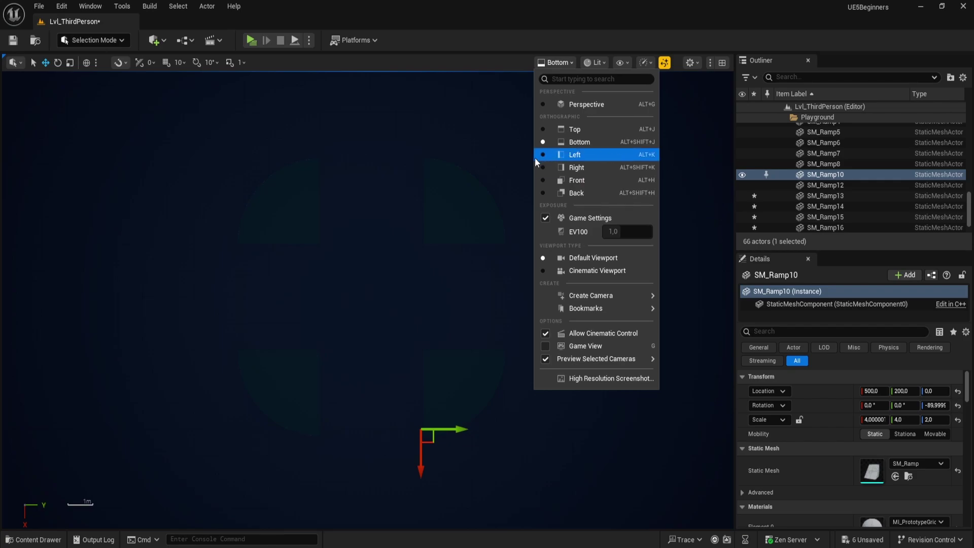
mouse_move(608, 307)
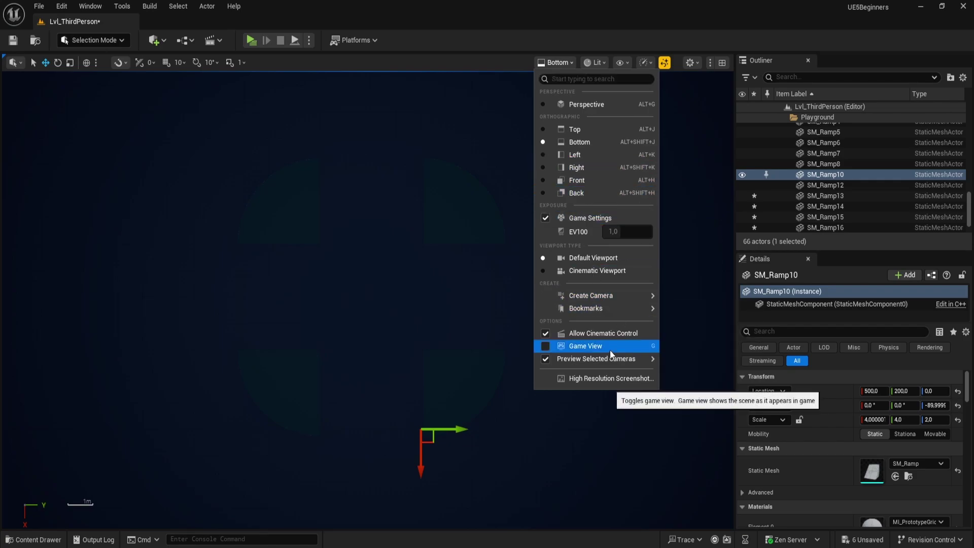
click(578, 103)
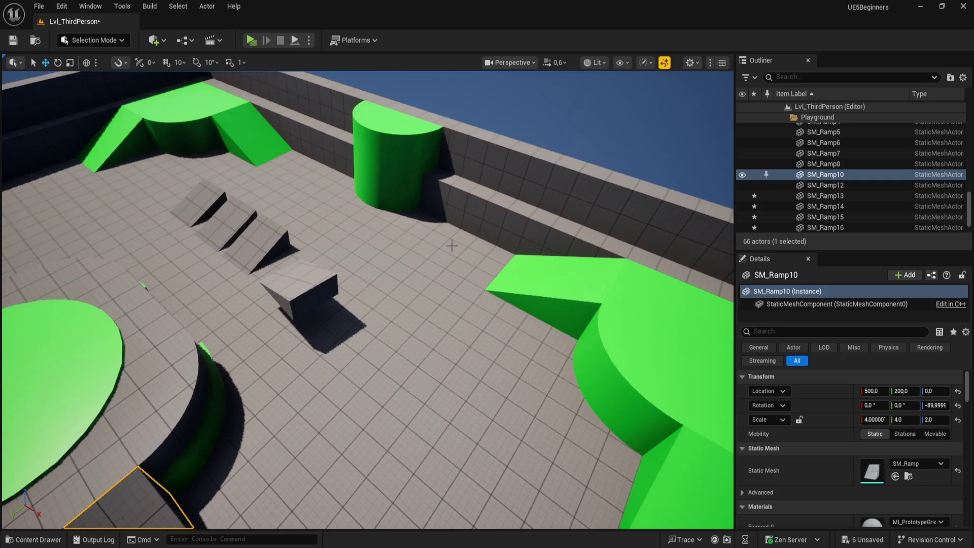
- Select the sky sphere and toggle Game View on and off while looking over the level
right_drag(451, 246, 710, 226)
click(418, 186)
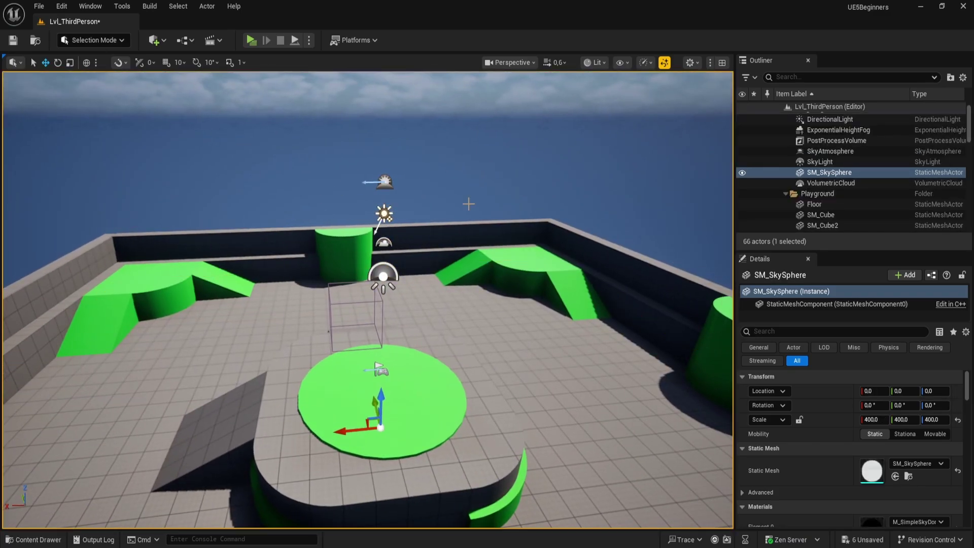
mouse_move(468, 204)
right_down()
mouse_move(436, 218)
mouse_move(479, 200)
mouse_move(476, 215)
right_up()
key(g)
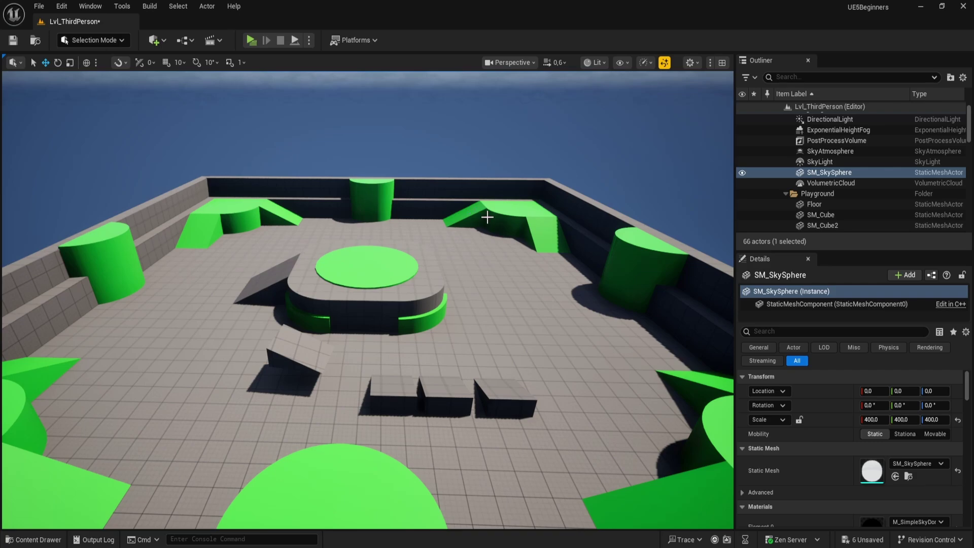
mouse_move(487, 217)
right_down()
mouse_move(538, 210)
mouse_move(491, 208)
right_up()
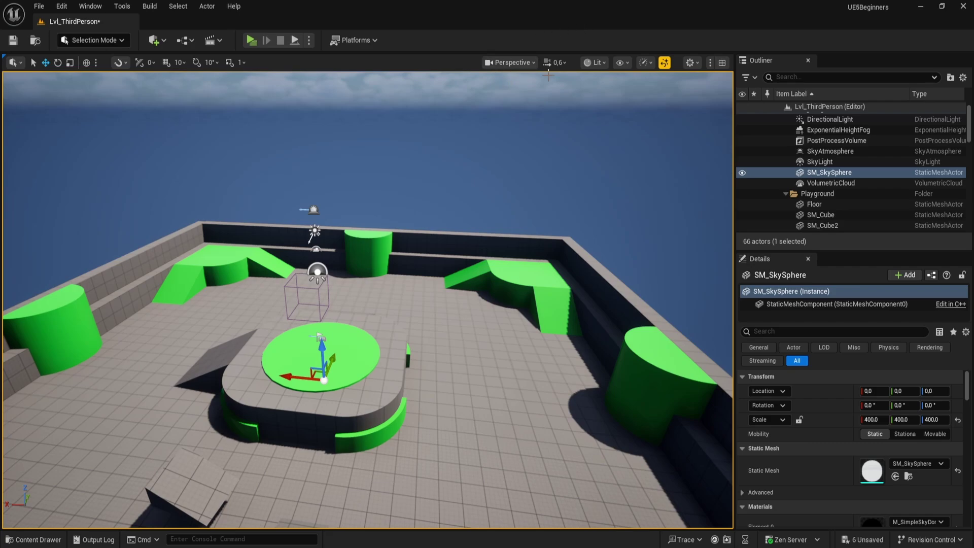
- Examine the camera speed settings and the list of view modes, and look around the lit level
click(557, 63)
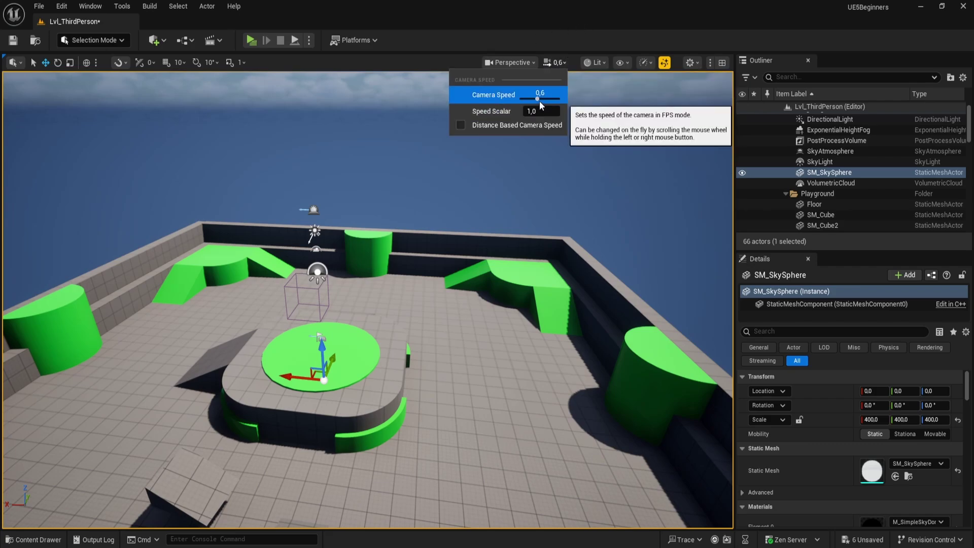
click(561, 63)
click(596, 63)
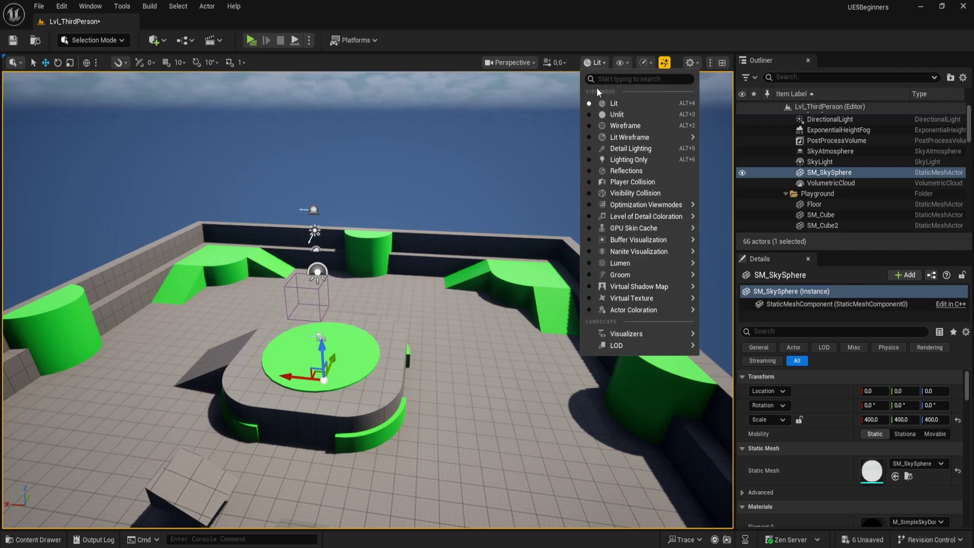
key(s)
right_drag(447, 90, 394, 131)
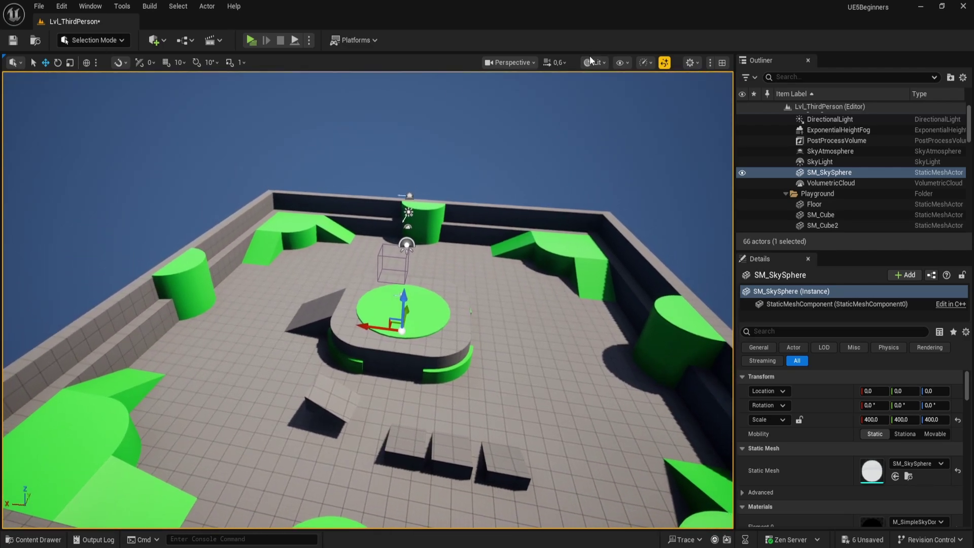
click(593, 62)
right_drag(527, 119, 479, 149)
key(w)
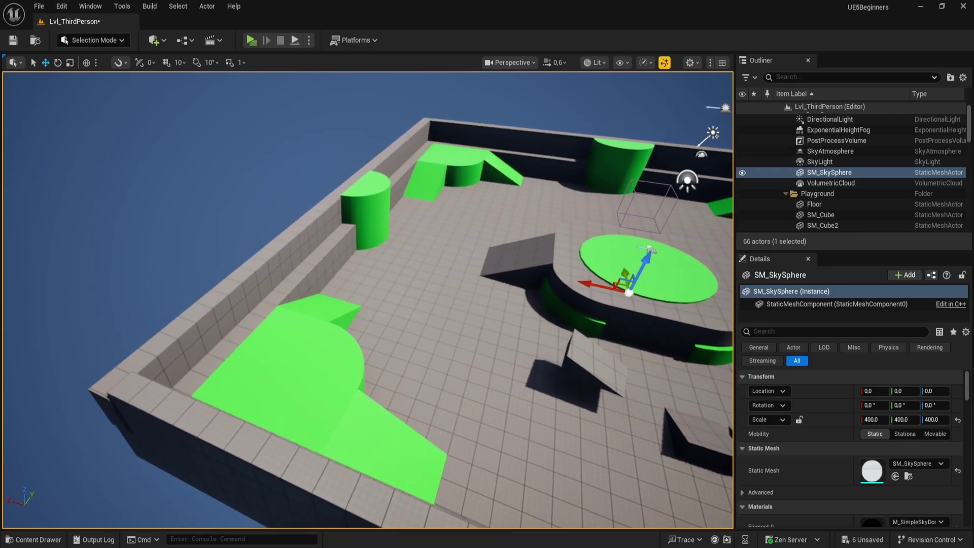
key(s)
right_drag(315, 172, 372, 166)
- Switch the viewport to the Unlit view mode and inspect the level without lighting
click(601, 64)
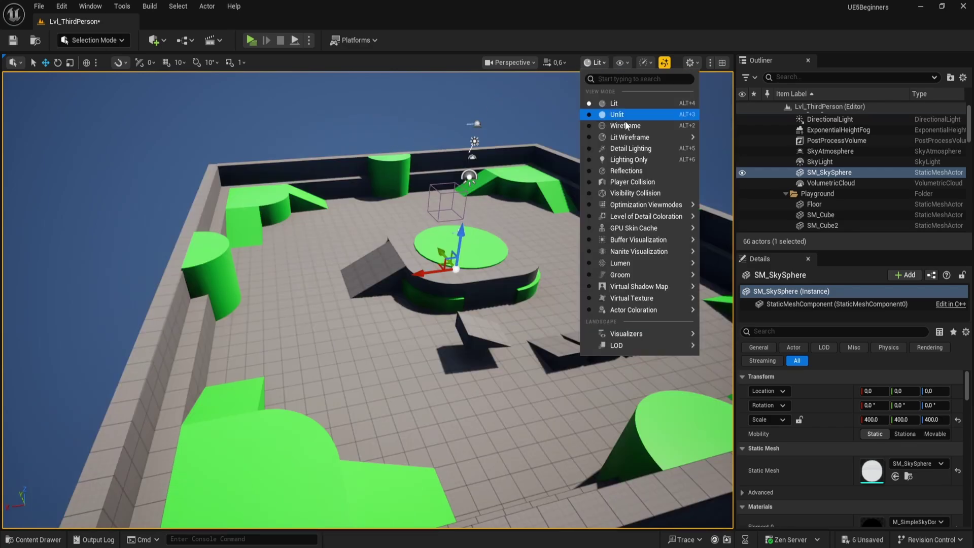
click(642, 115)
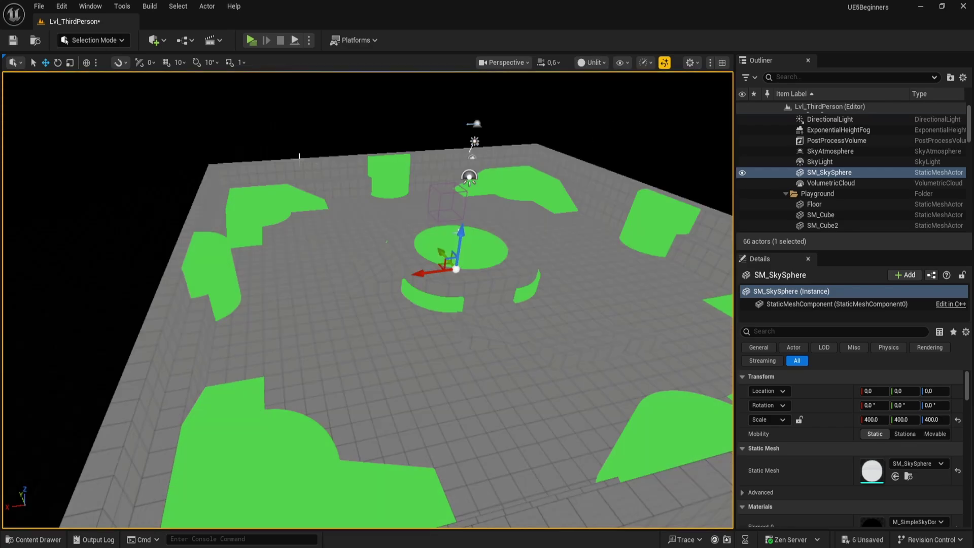
right_drag(257, 306, 218, 327)
key(w)
key(f)
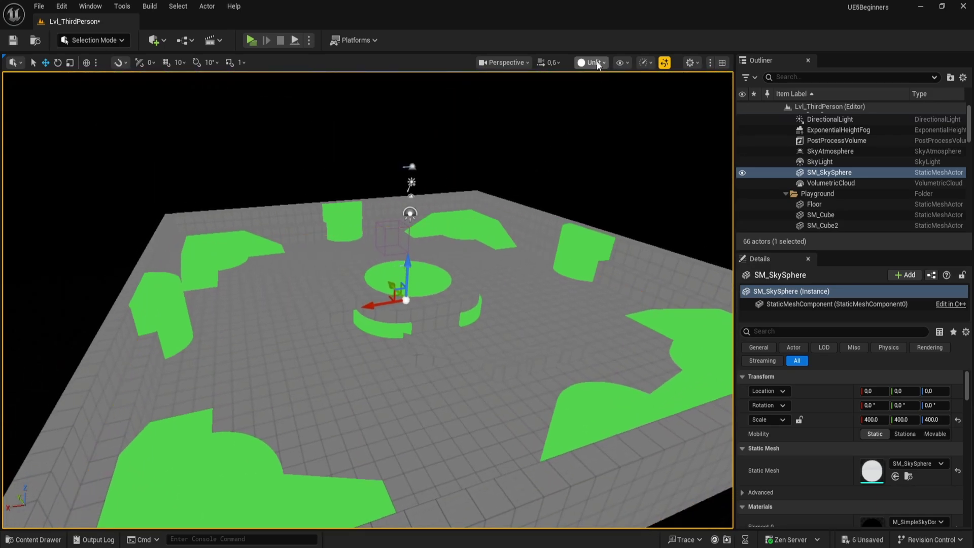
- Switch the viewport to the Wireframe view mode and fly around the level with camera speed 0.9
click(599, 63)
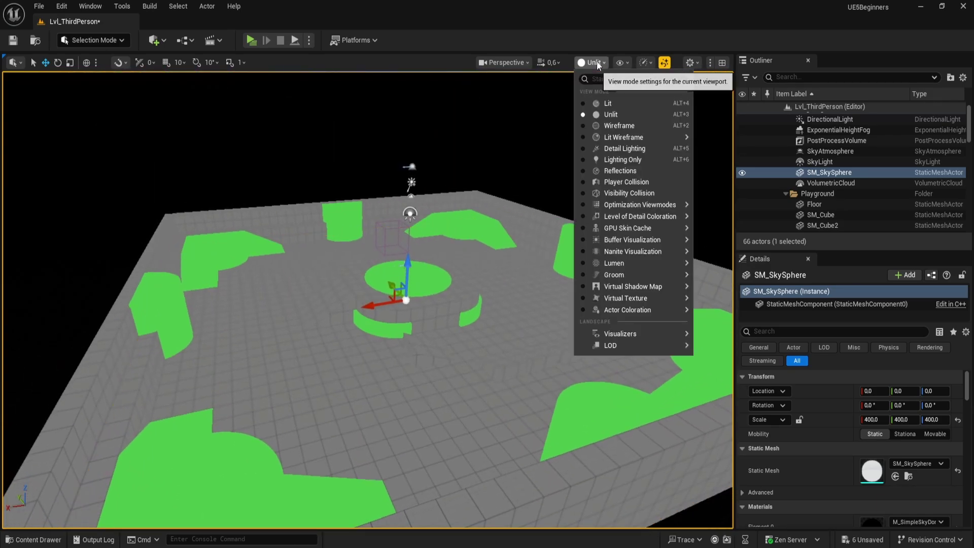
click(633, 128)
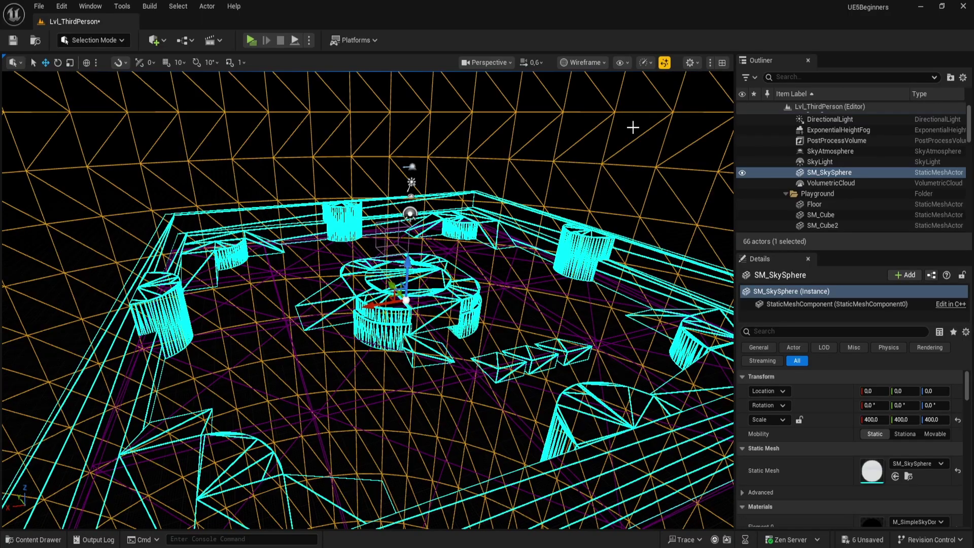
right_drag(632, 126, 674, 137)
key(w)
scroll(632, 125, up, 2)
- Switch the viewport to the Lit Wireframe view mode and inspect the level with the overlay
click(602, 63)
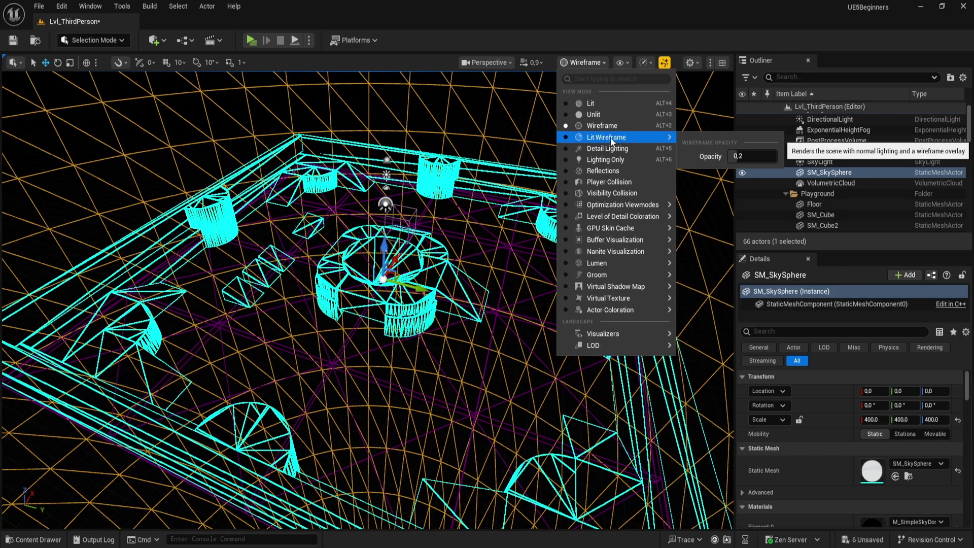
click(610, 137)
click(575, 62)
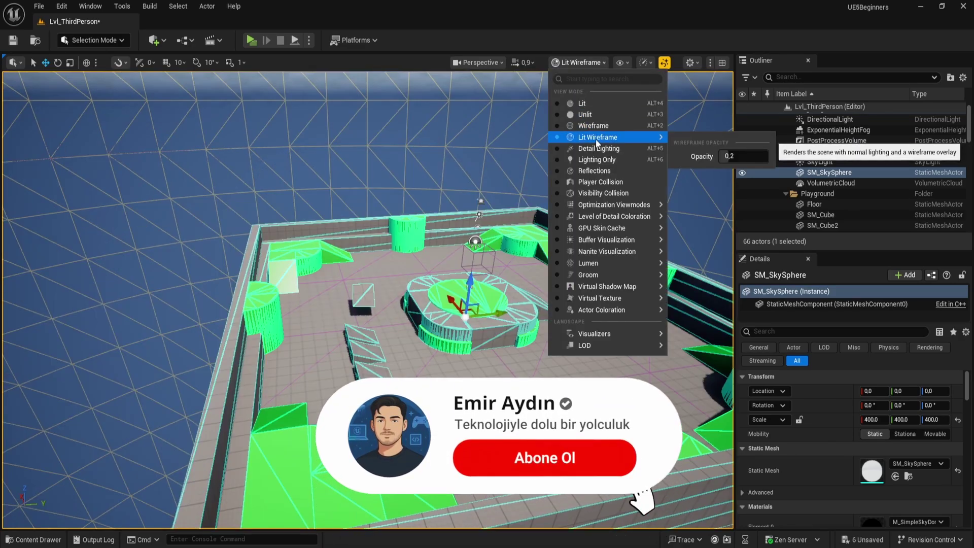
right_drag(508, 177, 495, 190)
- Try a different Lit Wireframe opacity and set it back to 0.2
click(588, 63)
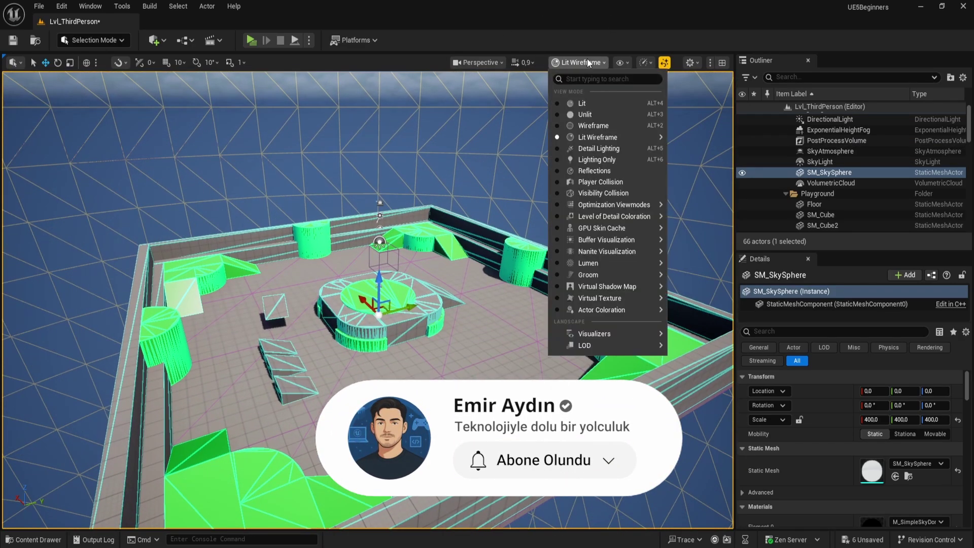
mouse_move(618, 138)
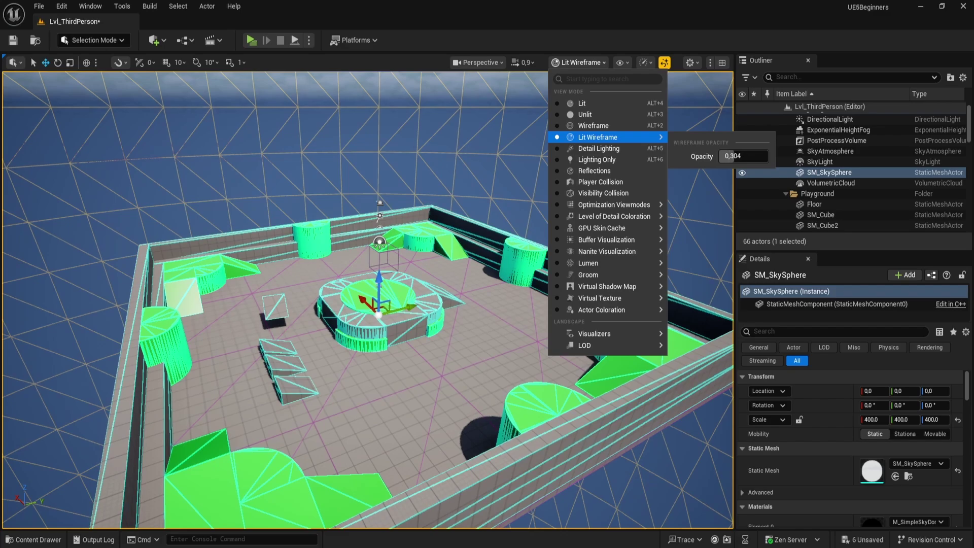
mouse_move(743, 156)
mouse_down()
mouse_move(763, 155)
mouse_move(733, 156)
mouse_move(753, 156)
mouse_up()
click(751, 156)
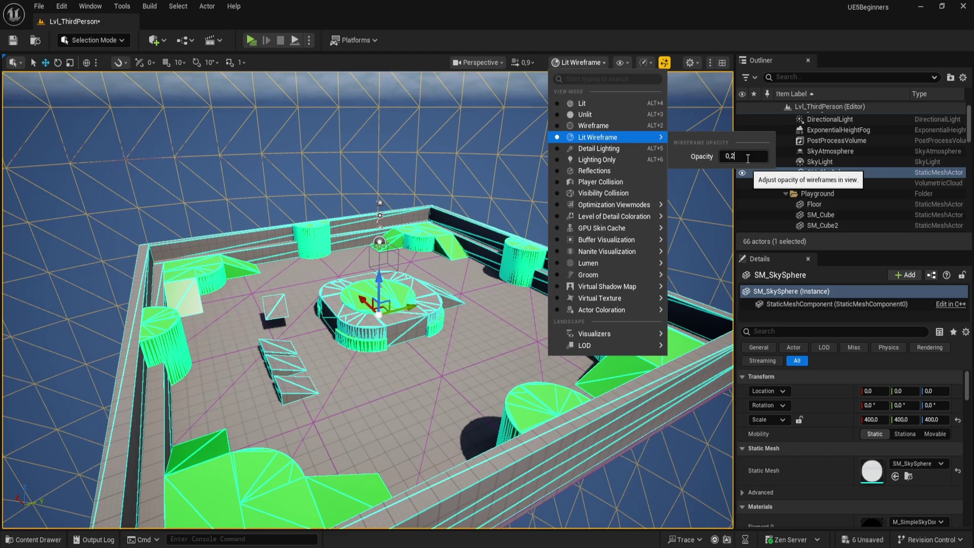
text(0,2)
key(Return)
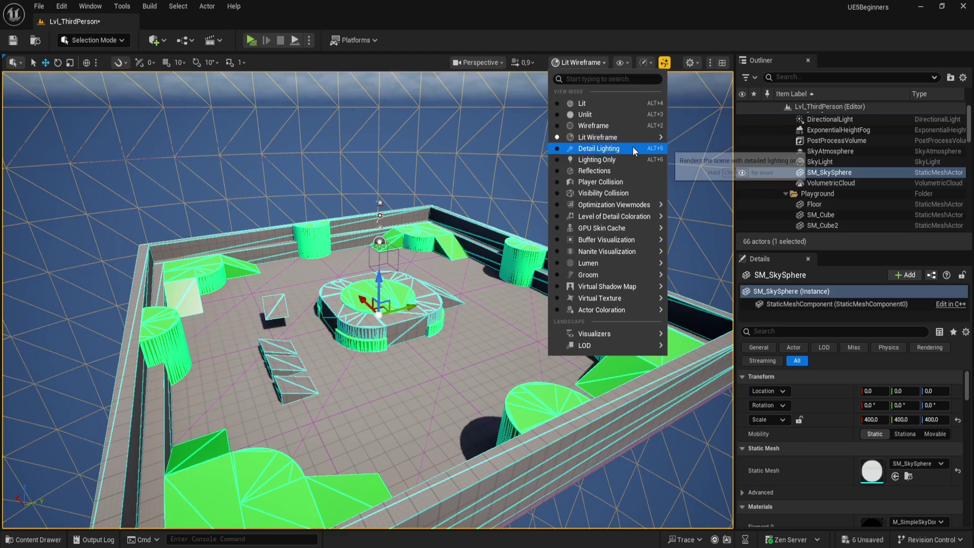
- View the level in the Detail Lighting view mode and in the Lighting Only view mode
click(598, 149)
right_drag(598, 152, 355, 193)
click(577, 63)
click(583, 157)
right_drag(373, 323, 431, 323)
- Switch the viewport to the Reflections view mode and inspect the level from another angle
click(578, 63)
click(603, 168)
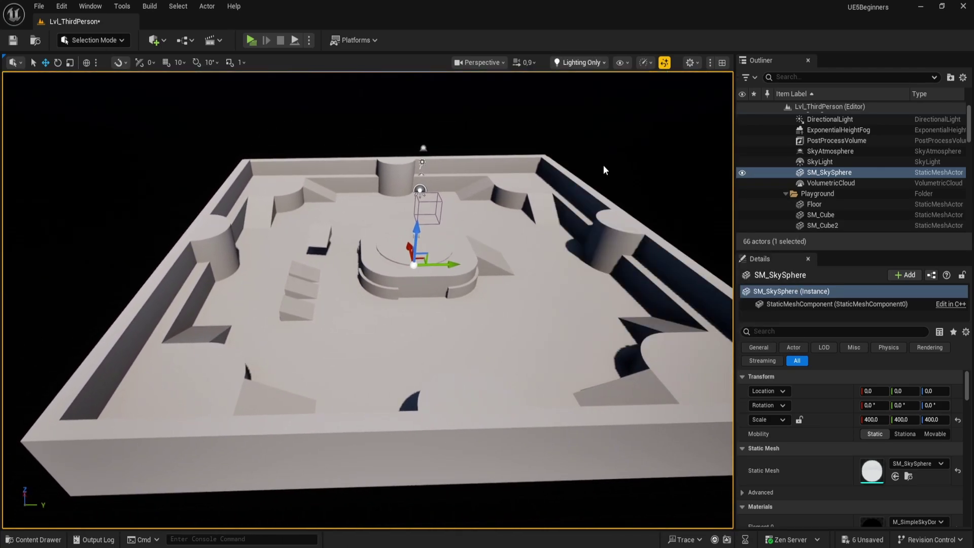
right_drag(517, 228, 442, 226)
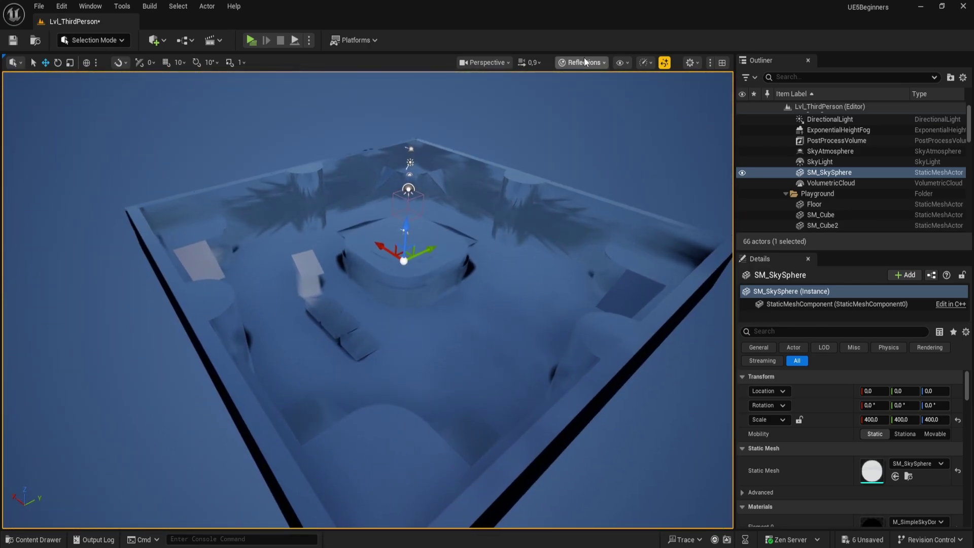
- Return the viewport to the Lit view mode and reframe the level
click(582, 62)
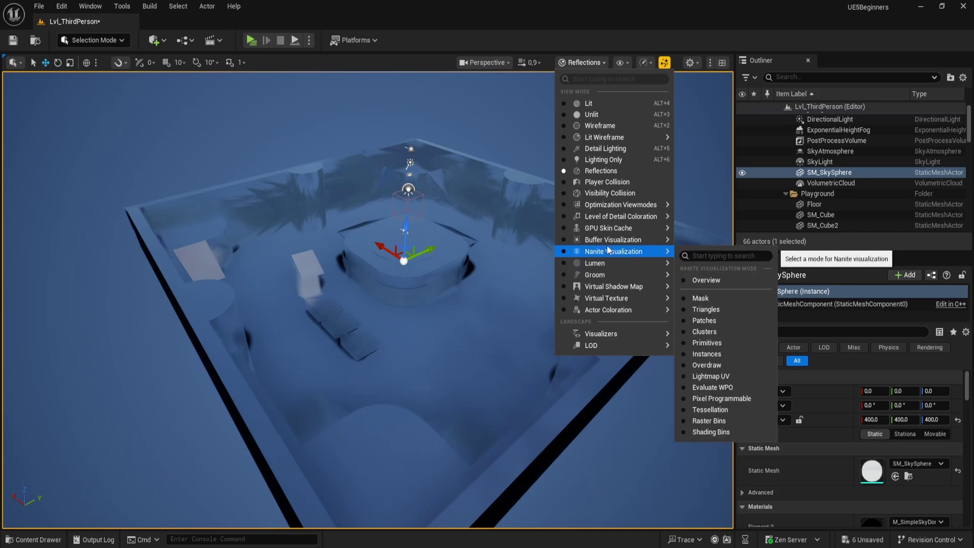
click(588, 103)
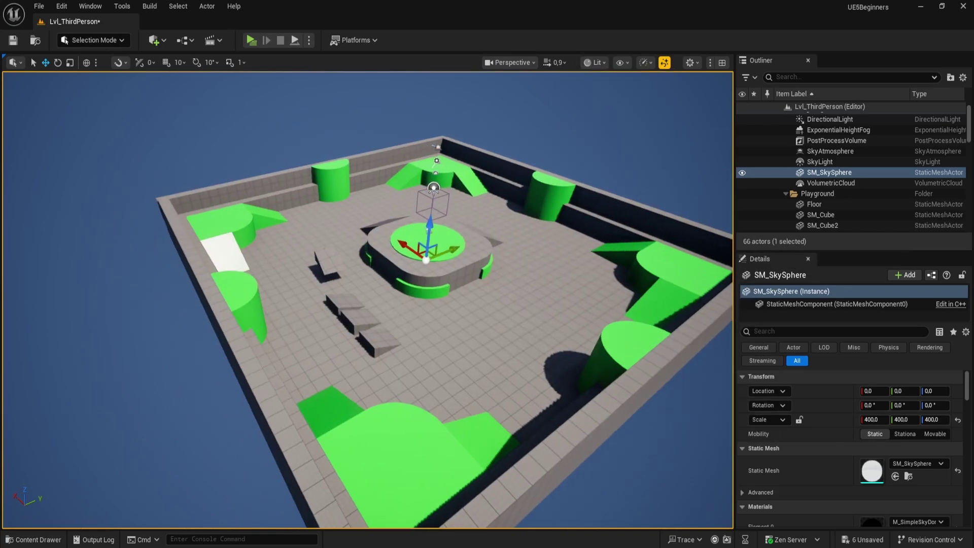
right_drag(537, 96, 557, 96)
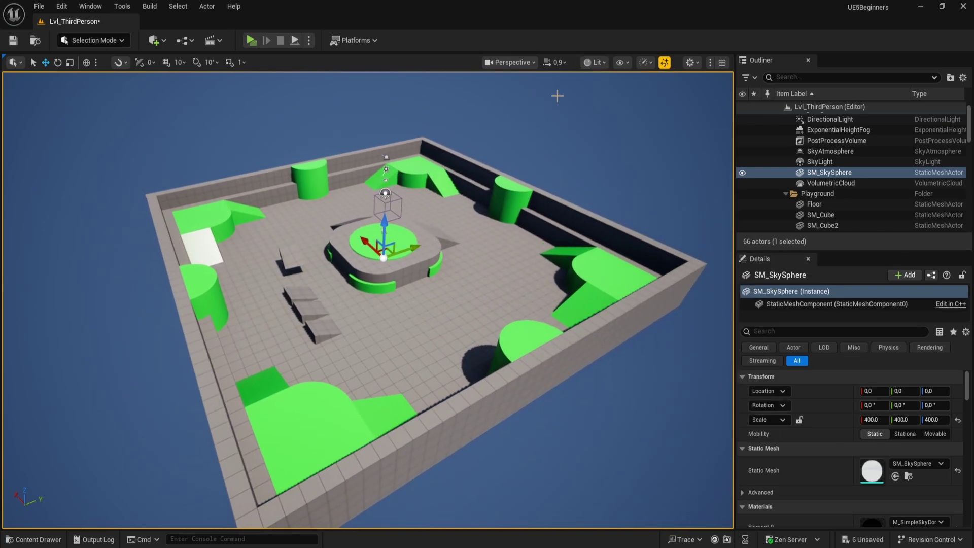
- Turn the Collision show flag on and off again, and hide the Atmosphere before showing it again
click(623, 63)
mouse_move(659, 116)
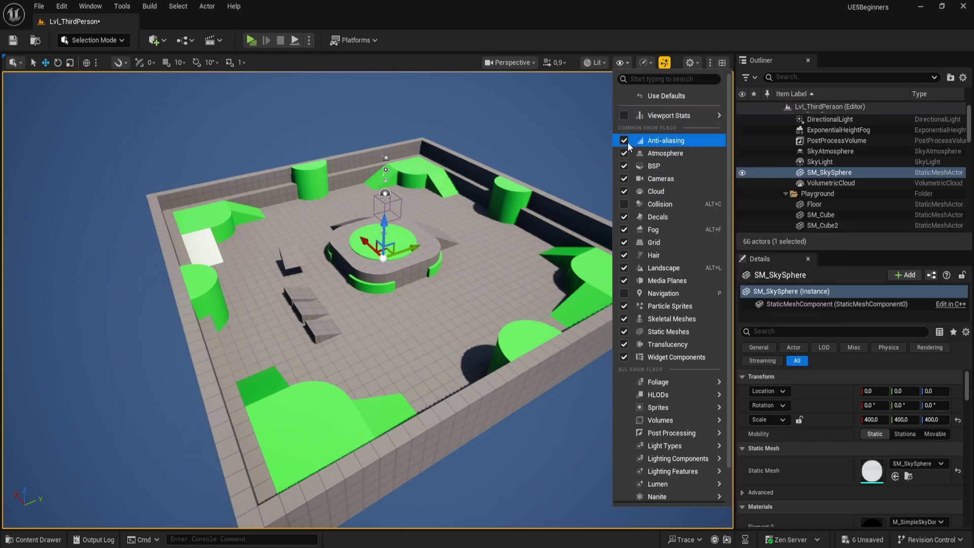
click(624, 204)
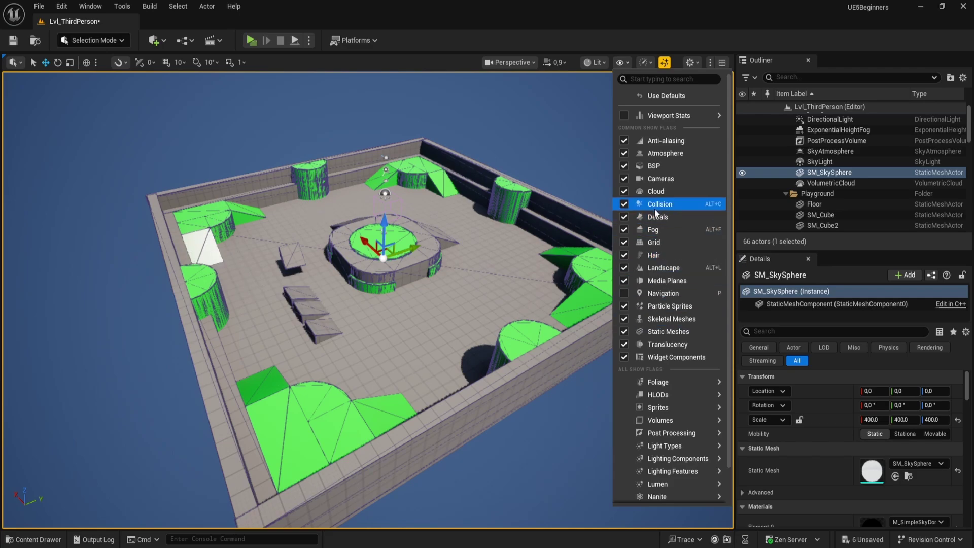
click(624, 204)
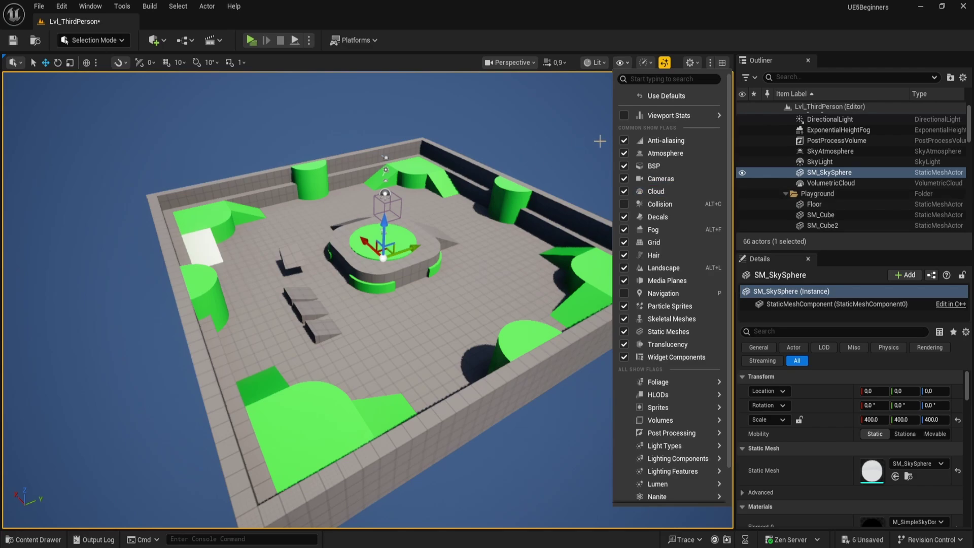
click(623, 154)
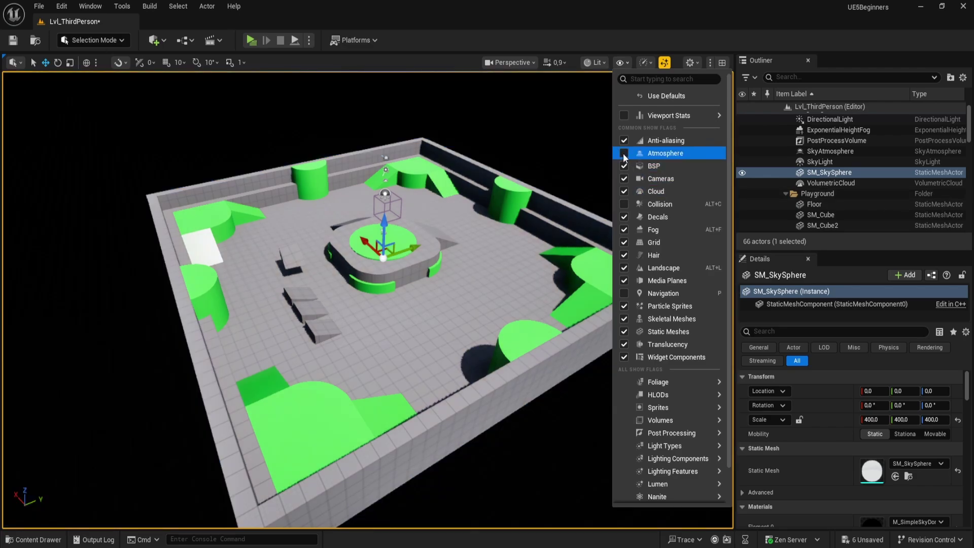
click(623, 154)
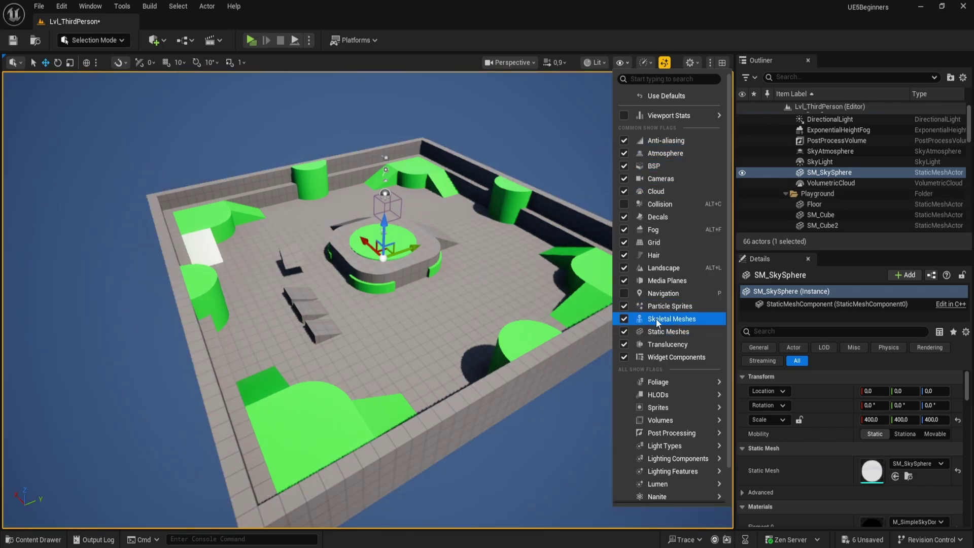
- Display the Memory stats over the viewport and turn them off again
mouse_move(656, 114)
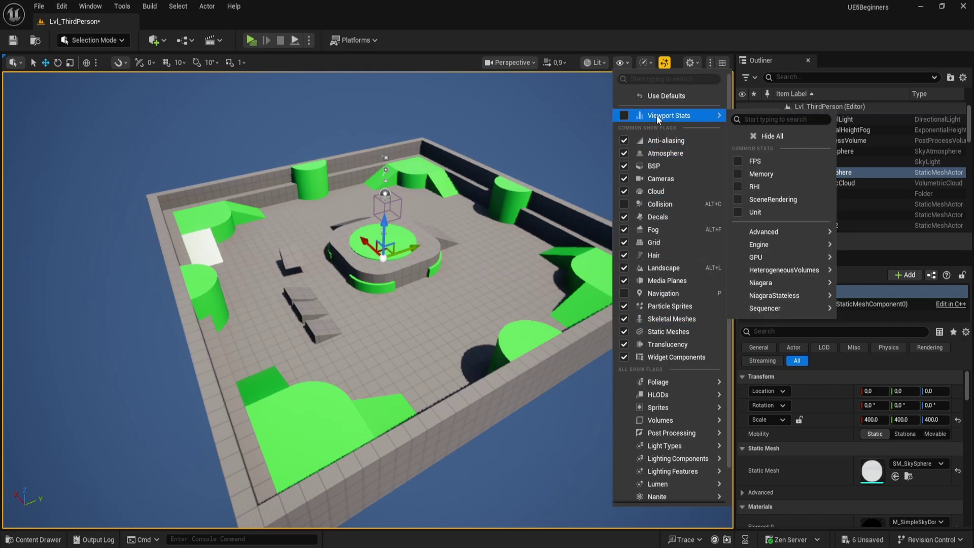
click(738, 177)
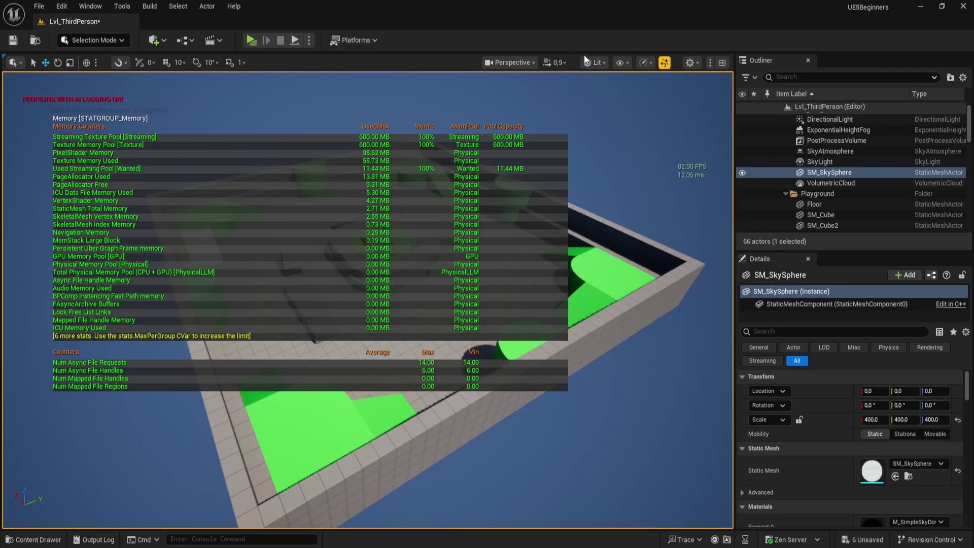
click(621, 61)
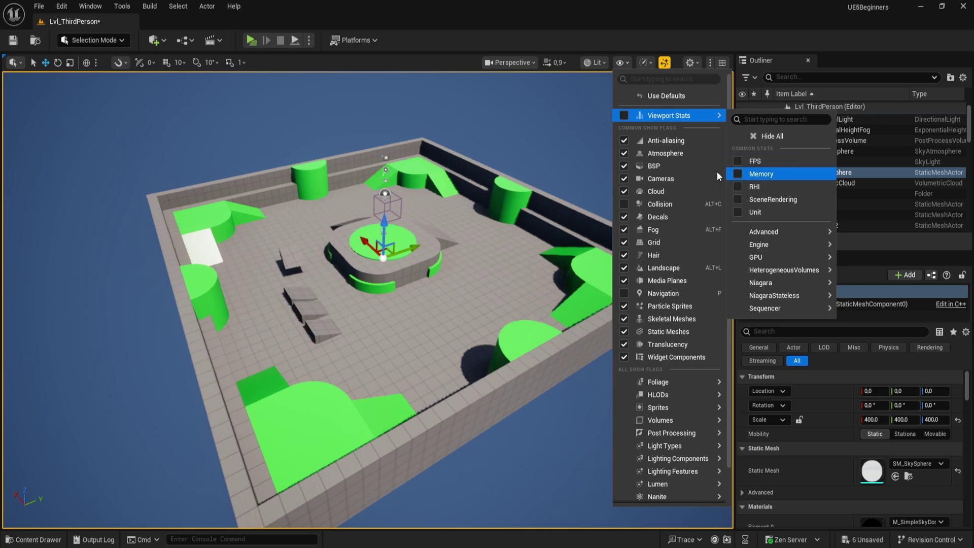
- Review the viewport's performance and scalability options and its settings for mouse sensitivity, zoom speed and inverted controls
click(645, 62)
mouse_move(681, 140)
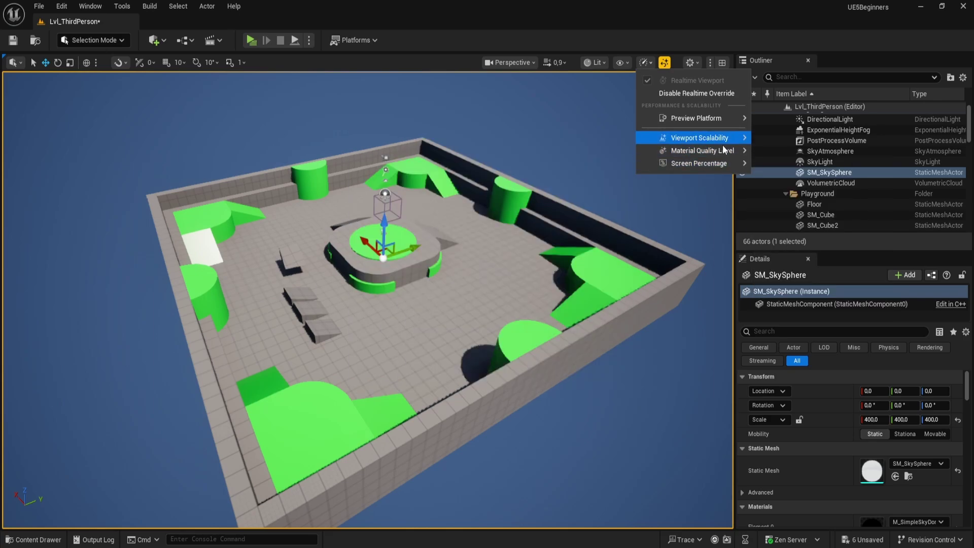
mouse_move(716, 150)
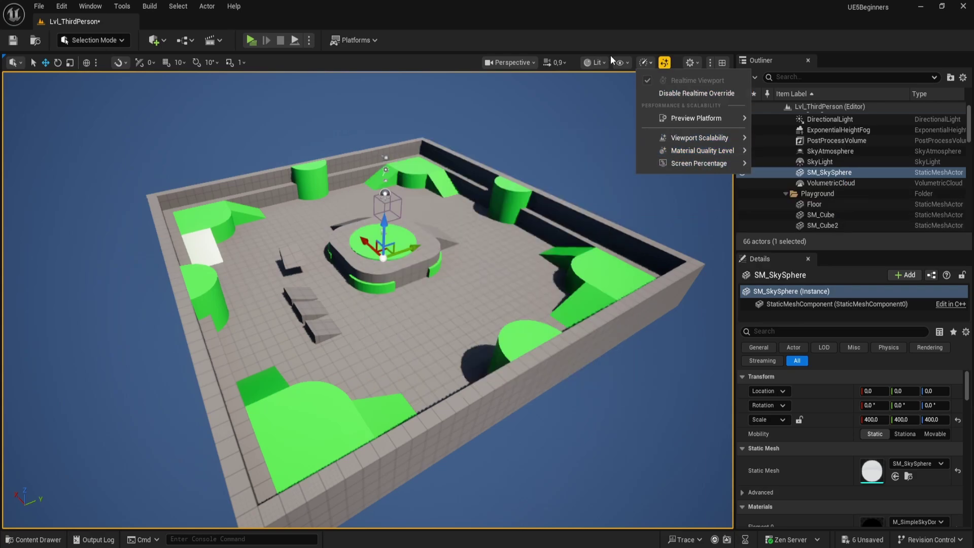
click(673, 61)
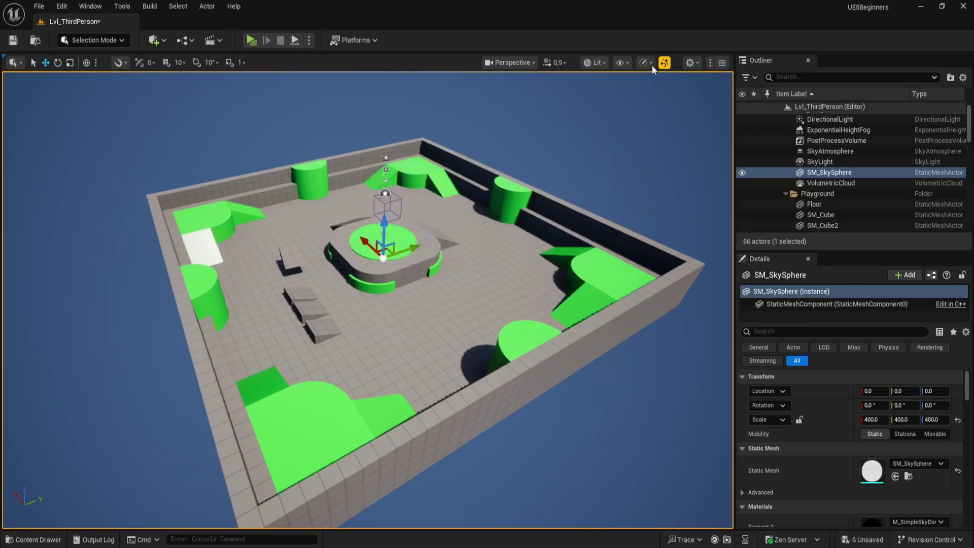
click(693, 62)
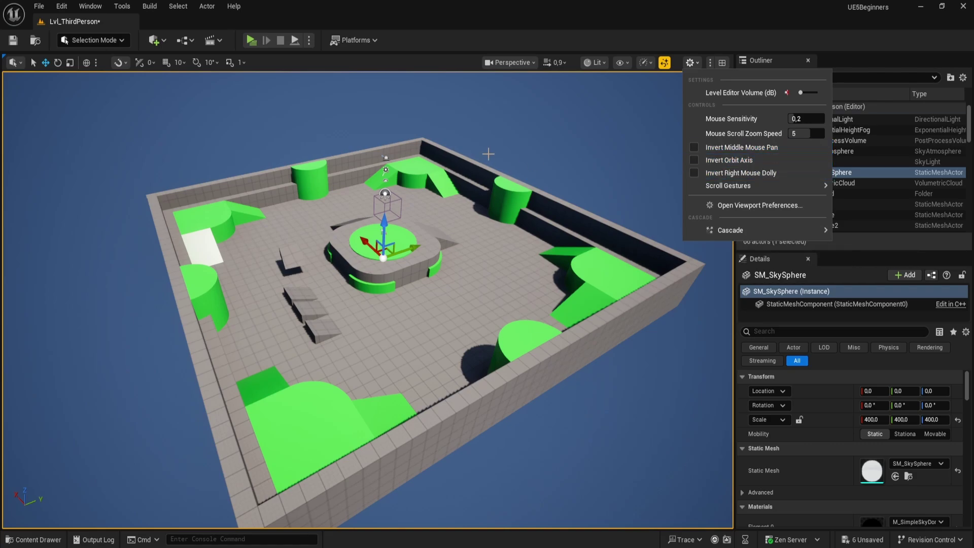
mouse_move(485, 154)
right_down()
mouse_move(502, 185)
mouse_move(493, 181)
mouse_move(497, 138)
right_up()
click(693, 63)
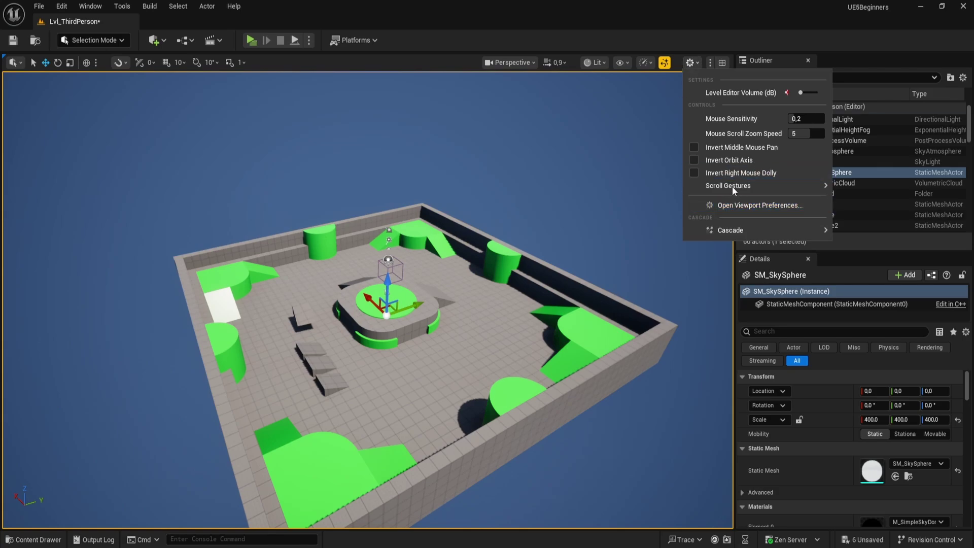
- Try the side-by-side and stacked two-pane viewport layouts and a three-pane layout with one large pane
click(711, 62)
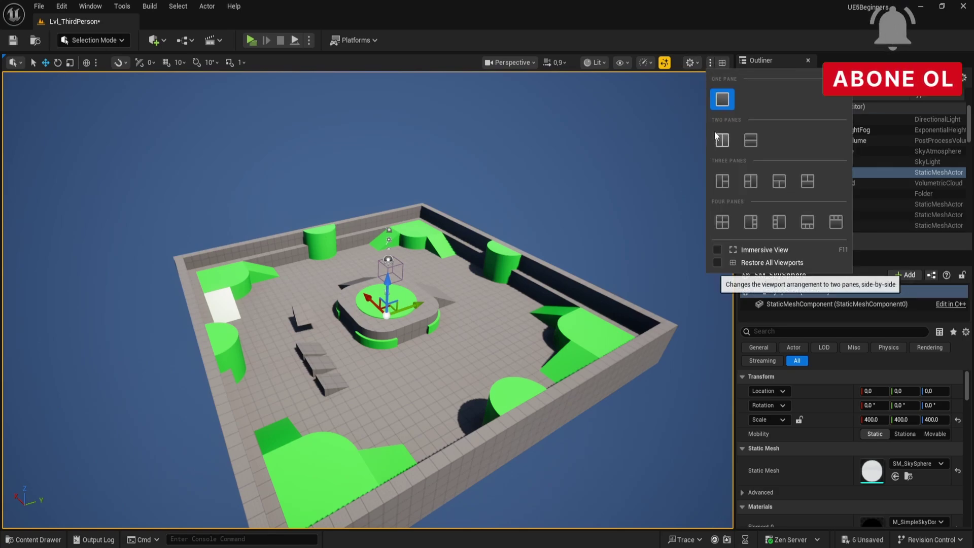
click(722, 141)
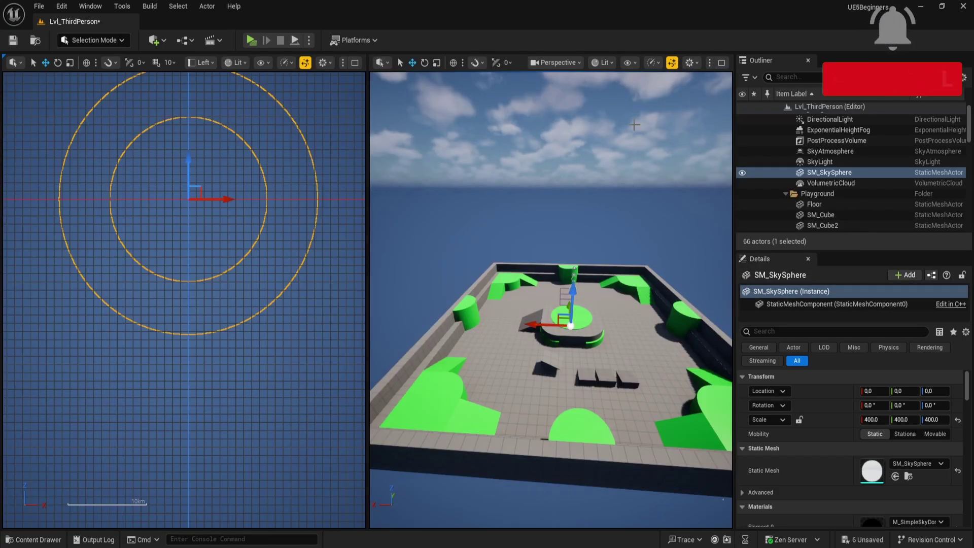
click(709, 63)
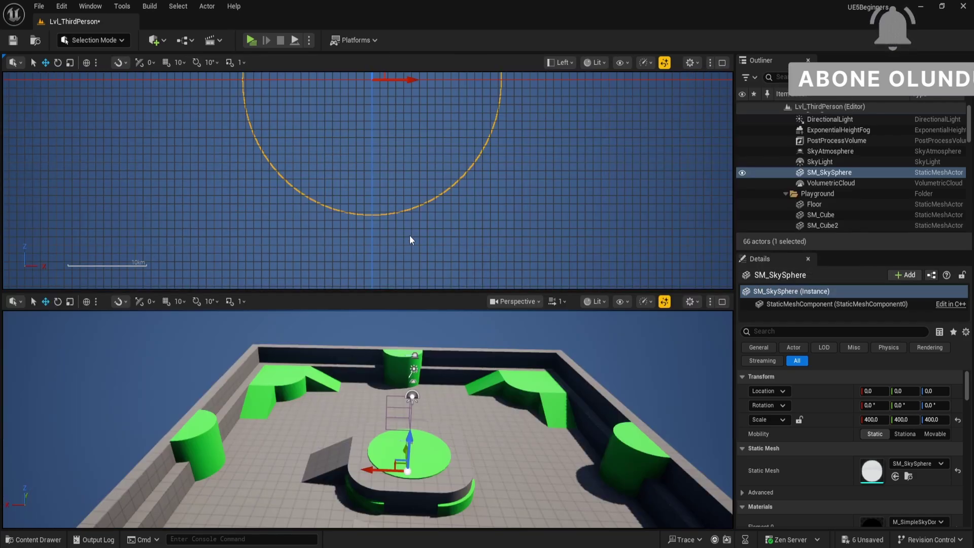
click(709, 63)
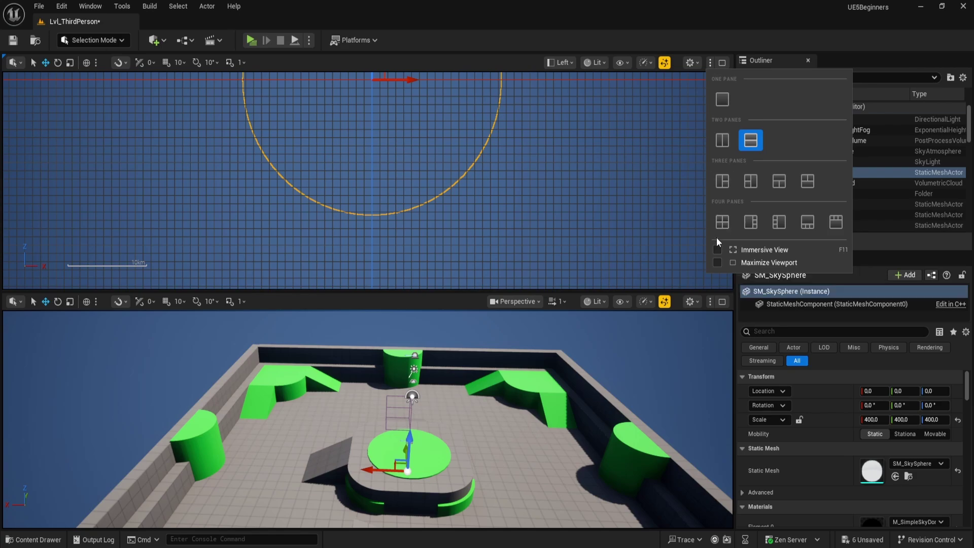
click(722, 182)
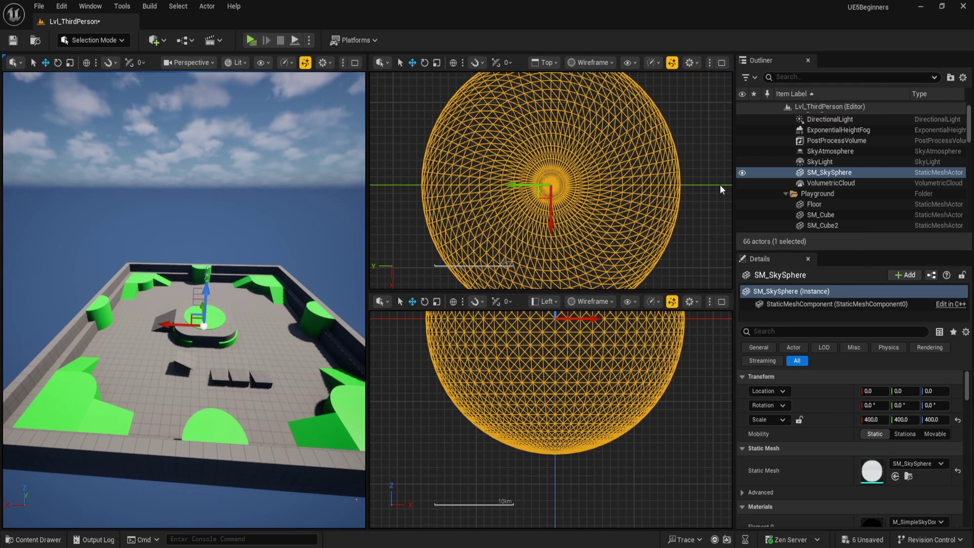
- Arrange the viewports in a four-pane grid and maximize the perspective viewport
click(708, 63)
click(722, 222)
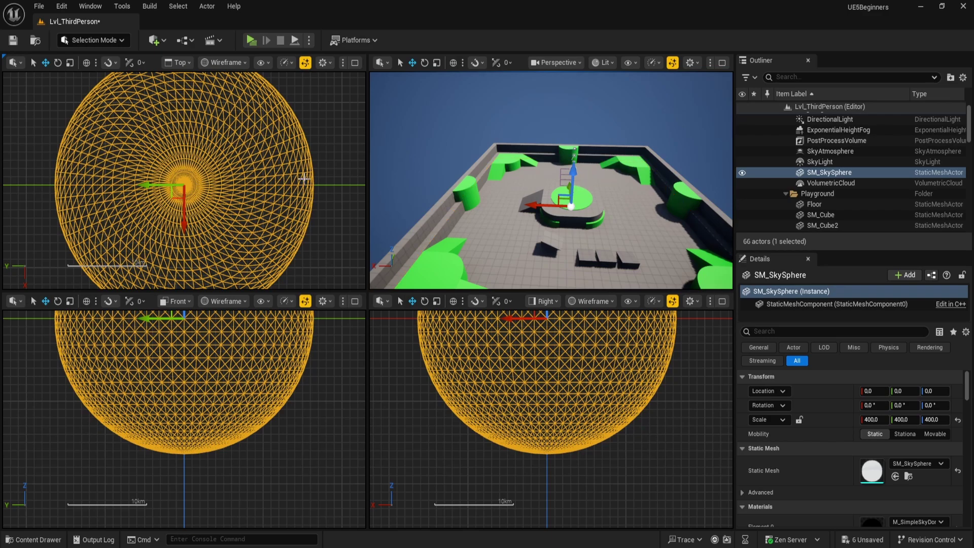
click(722, 62)
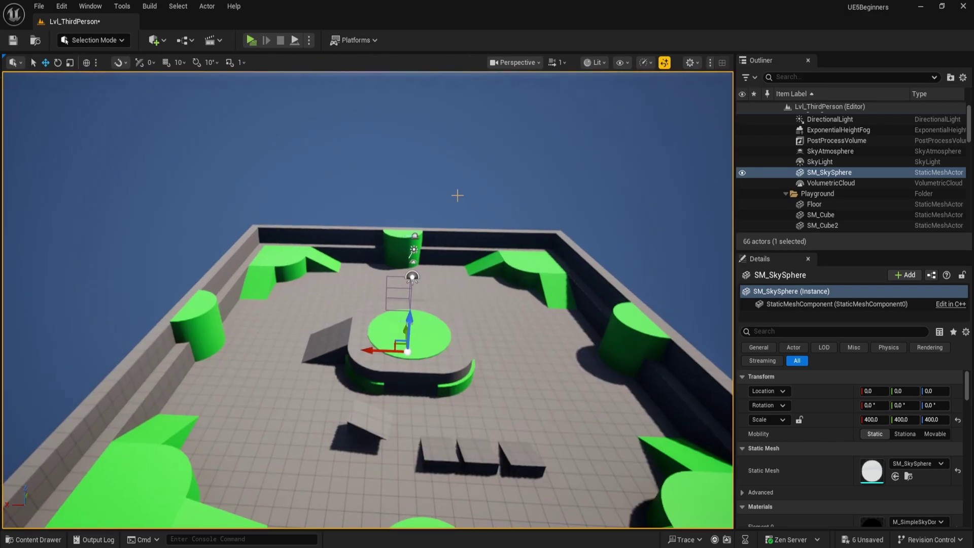
- Show the perspective viewport in immersive full-screen mode, look around the level, and return to the normal editor layout
right_drag(373, 161, 382, 180)
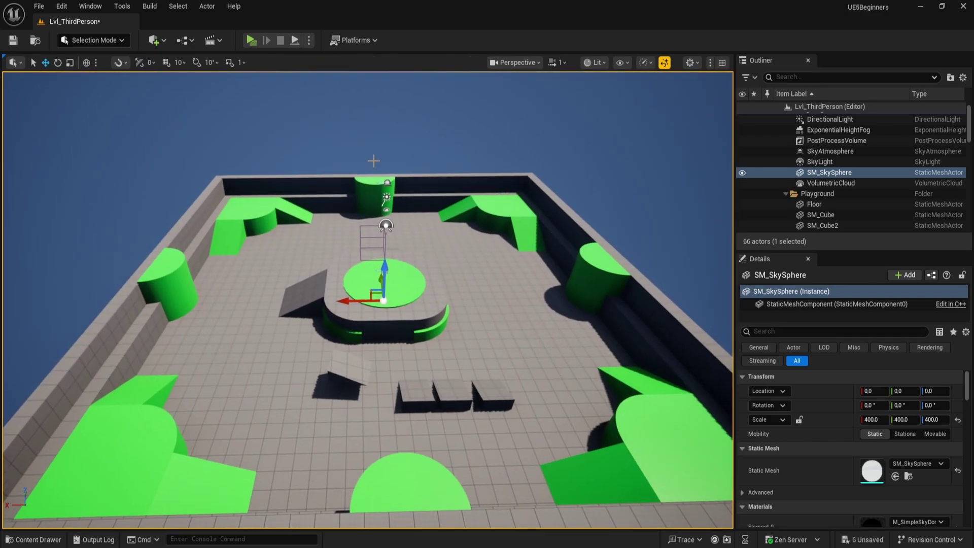
key(F11)
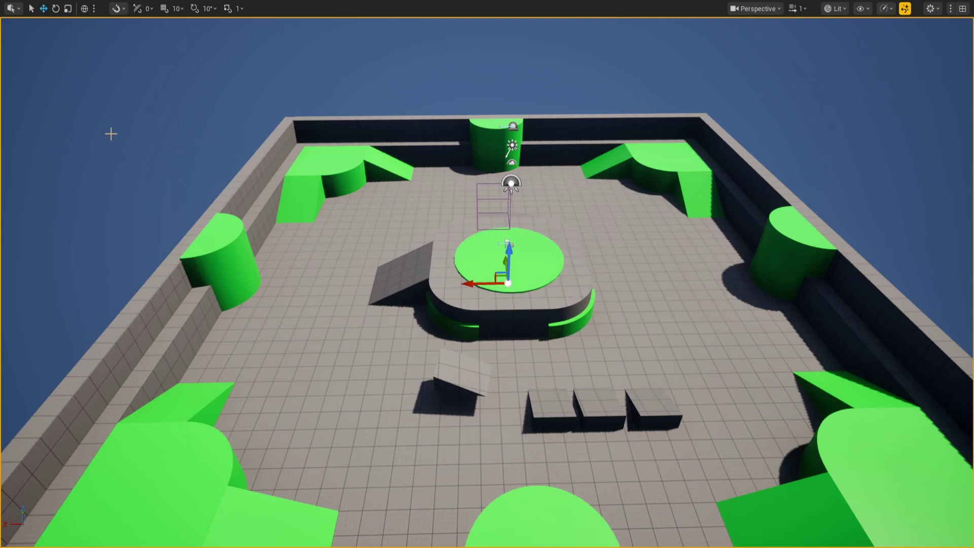
key(F11)
key(d)
mouse_move(111, 134)
right_down()
mouse_move(76, 133)
mouse_move(97, 130)
right_up()
key(s)
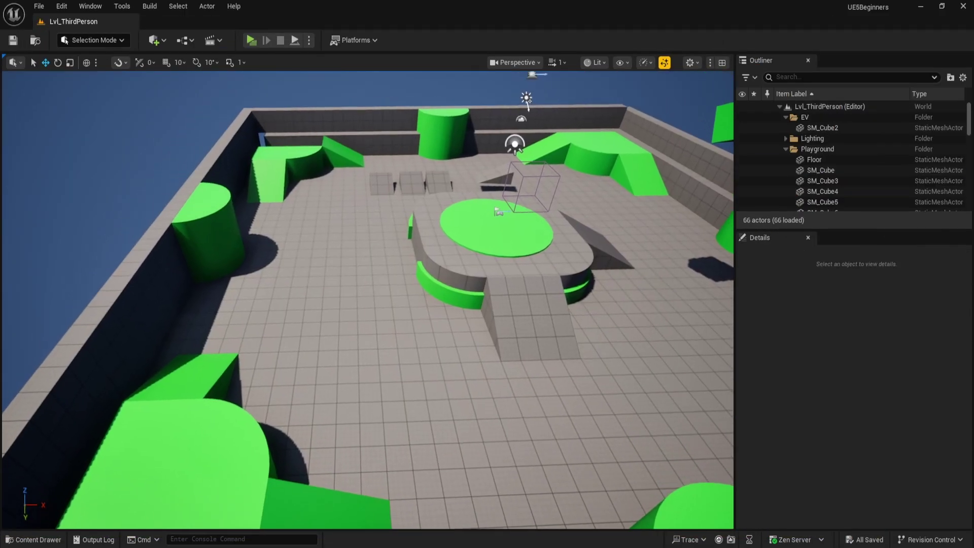
- Add a basic Cube shape to the level and position it on the open floor near the central platform
mouse_move(83, 276)
right_down()
mouse_move(77, 266)
mouse_move(73, 275)
mouse_move(84, 276)
right_up()
key(w)
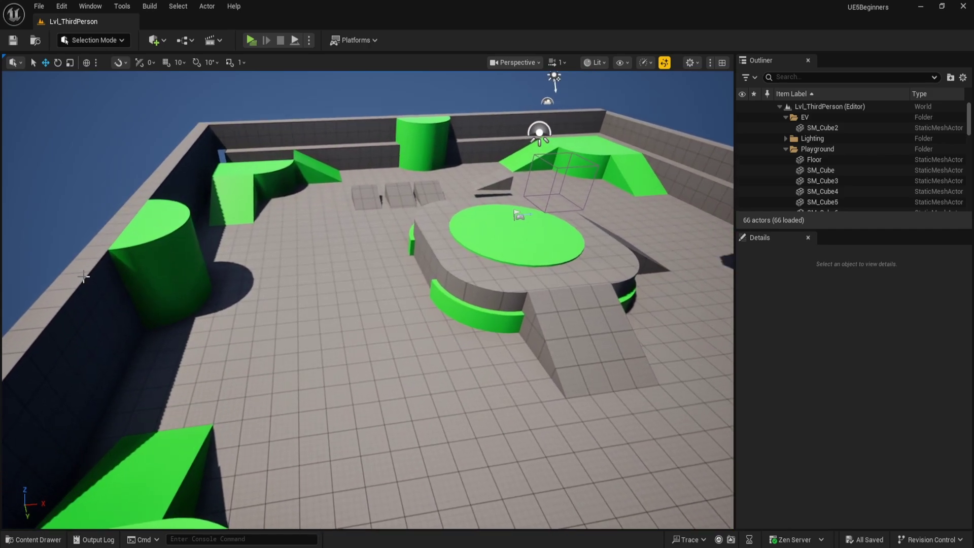
click(158, 40)
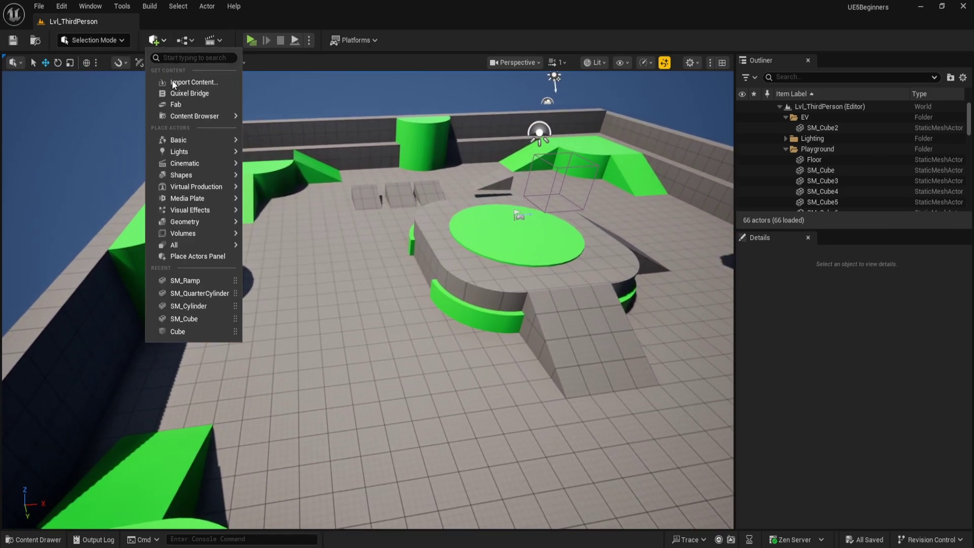
mouse_move(194, 141)
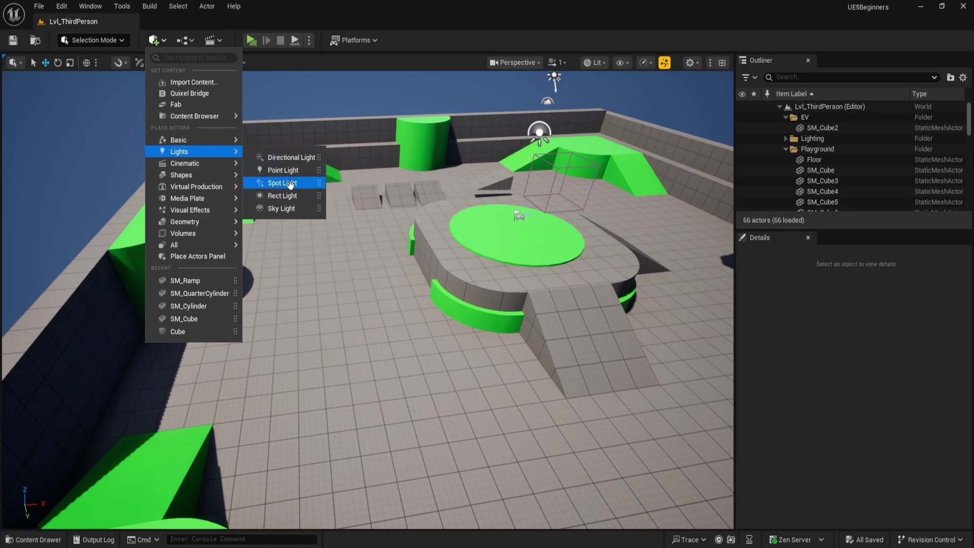
mouse_move(202, 173)
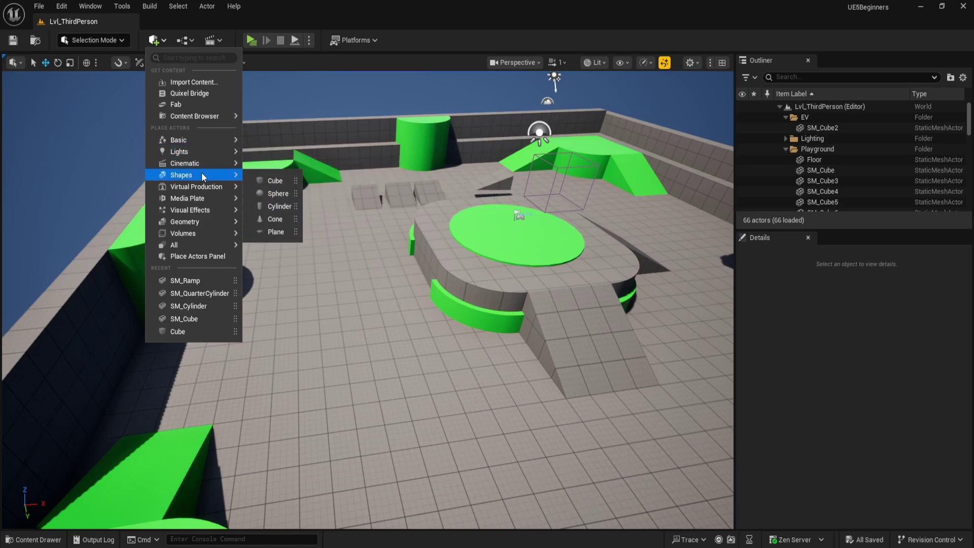
click(262, 180)
right_drag(368, 236, 436, 238)
drag(318, 249, 333, 404)
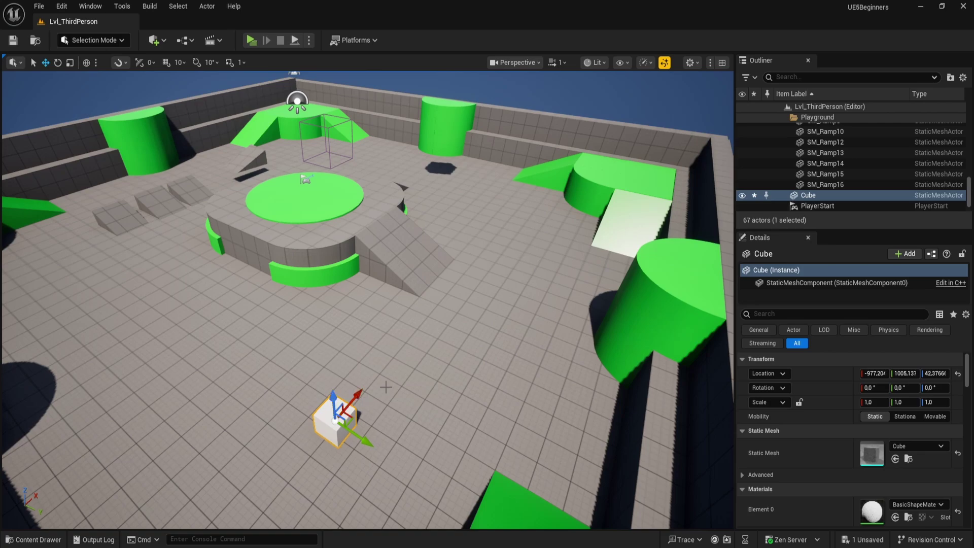
right_drag(386, 387, 262, 358)
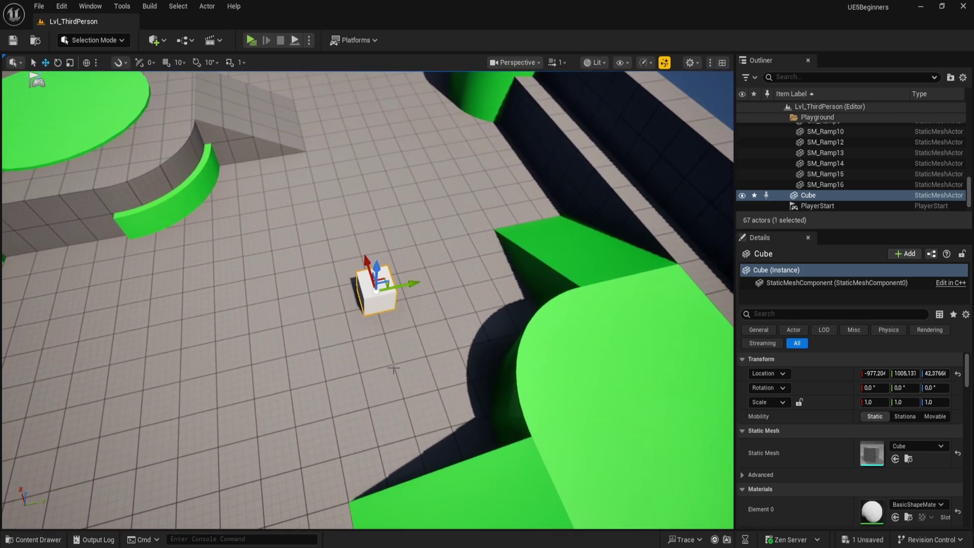
- Open the Meshes folder inside Content > LevelPrototyping in the content browser
right_drag(394, 368, 407, 395)
key(ctrl+space)
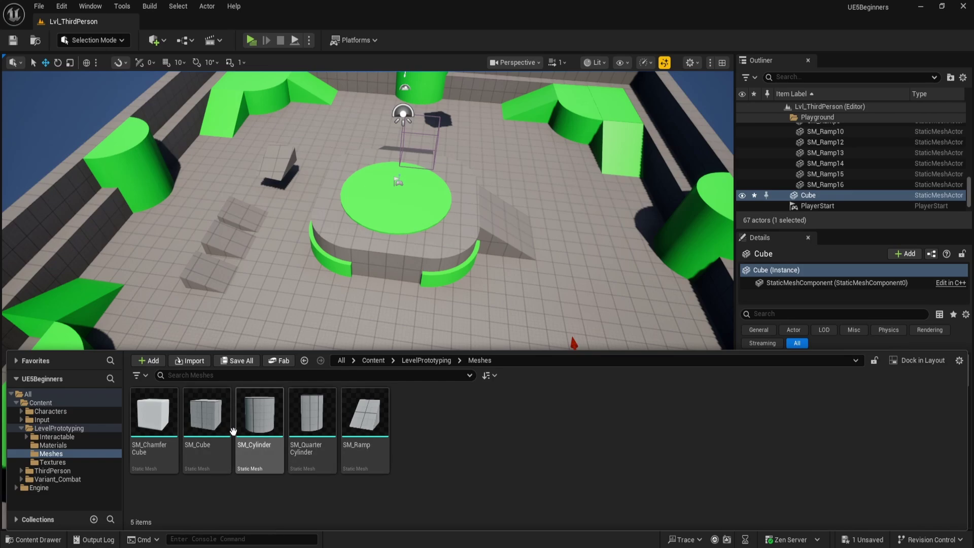
click(376, 359)
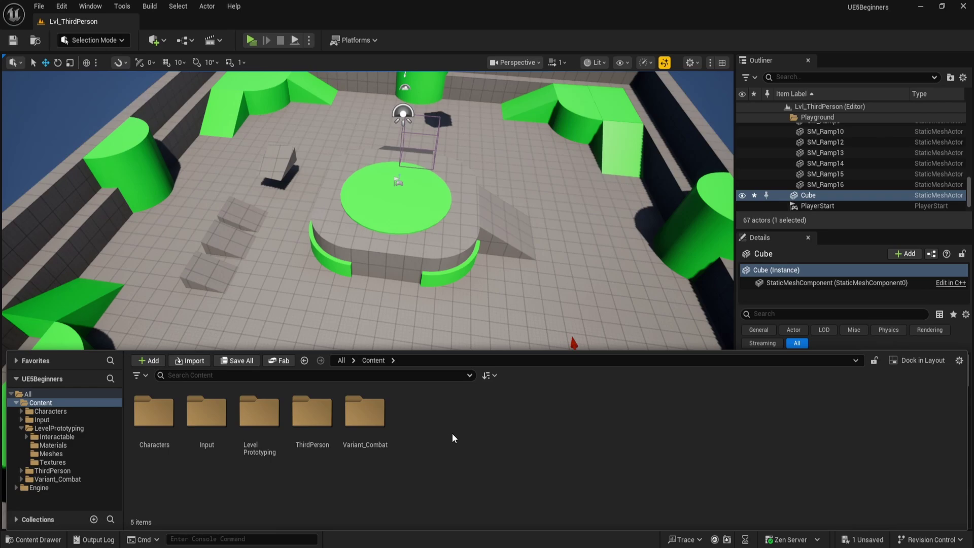
double_click(260, 419)
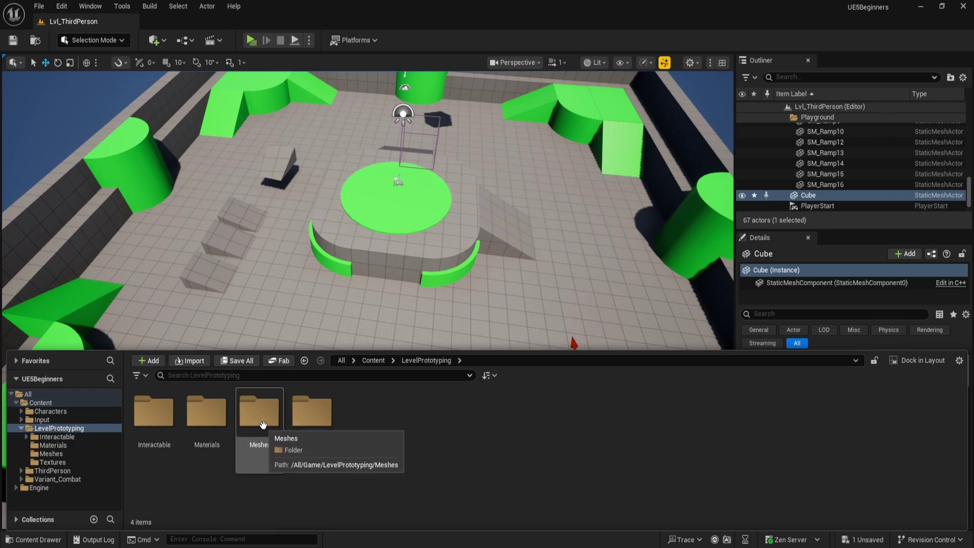
double_click(262, 425)
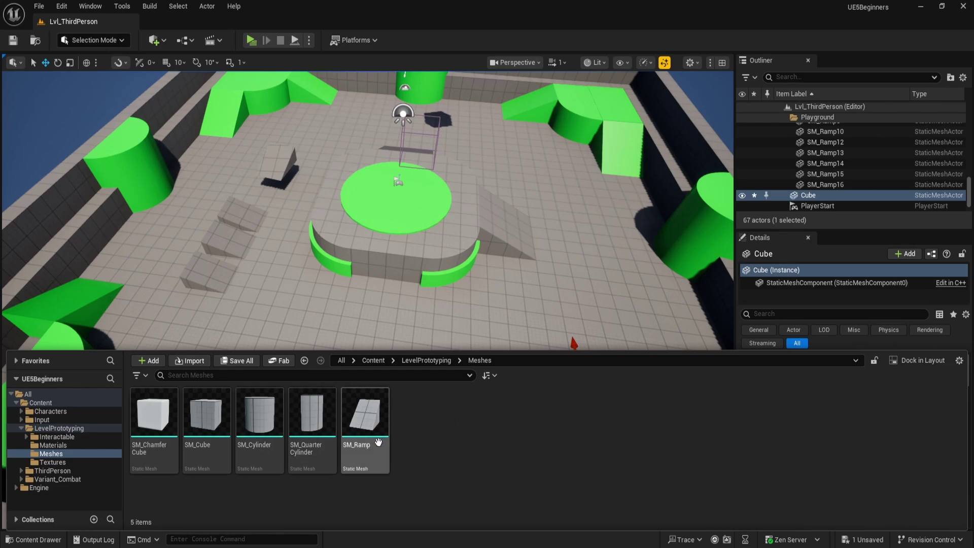
mouse_move(377, 437)
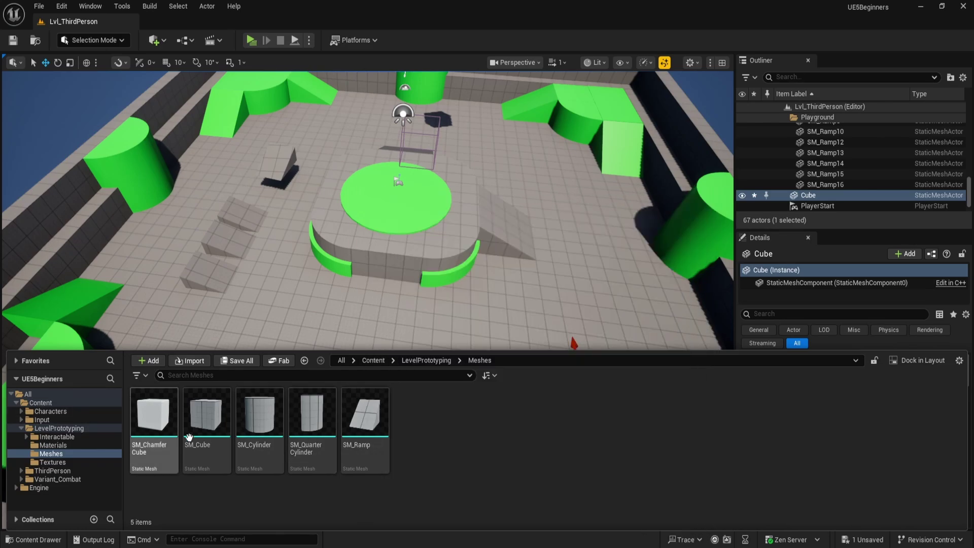
- Place SM_Cube, SM_Cylinder, SM_QuarterCylinder and SM_Ramp in a row on the open floor in front of the central platform
drag(207, 429, 308, 315)
right_drag(308, 316, 320, 324)
key(ctrl+space)
drag(261, 421, 355, 303)
key(ctrl+space)
drag(310, 413, 422, 304)
key(ctrl+space)
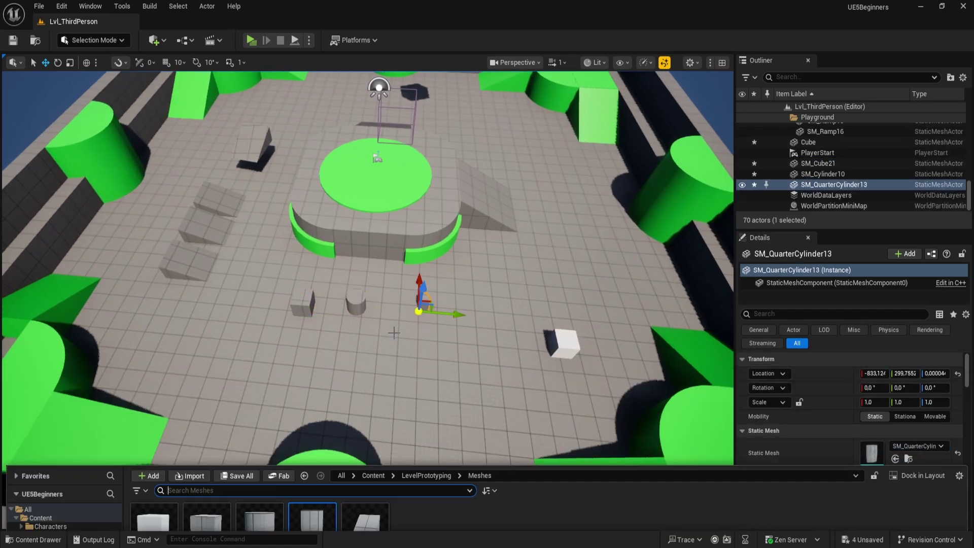
drag(358, 413, 464, 315)
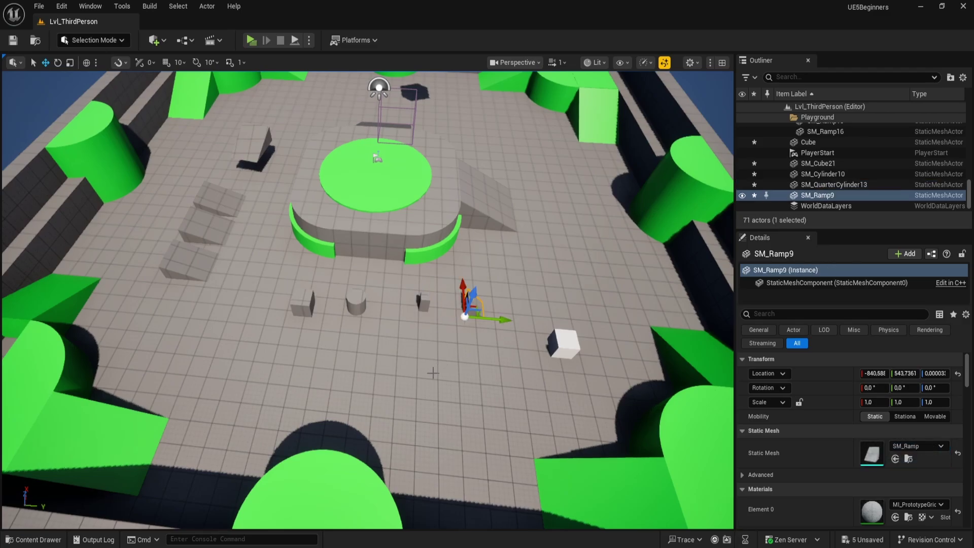
key(w)
right_drag(431, 376, 460, 327)
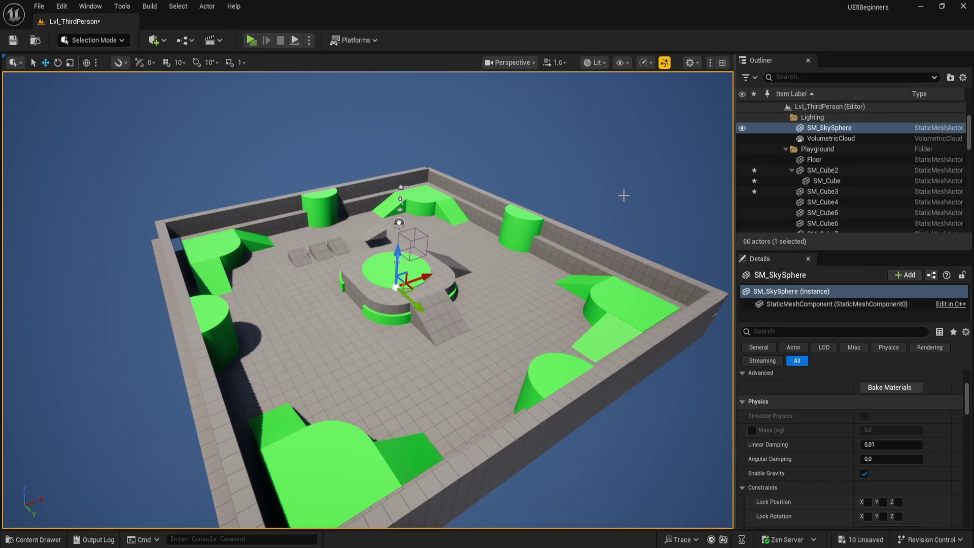
- Find SM_Cube10 among the Playground actors in the Outliner, select it and focus the viewport on it
mouse_move(623, 196)
alt+mouse_down()
mouse_move(583, 198)
mouse_move(628, 198)
mouse_move(631, 187)
alt+mouse_up()
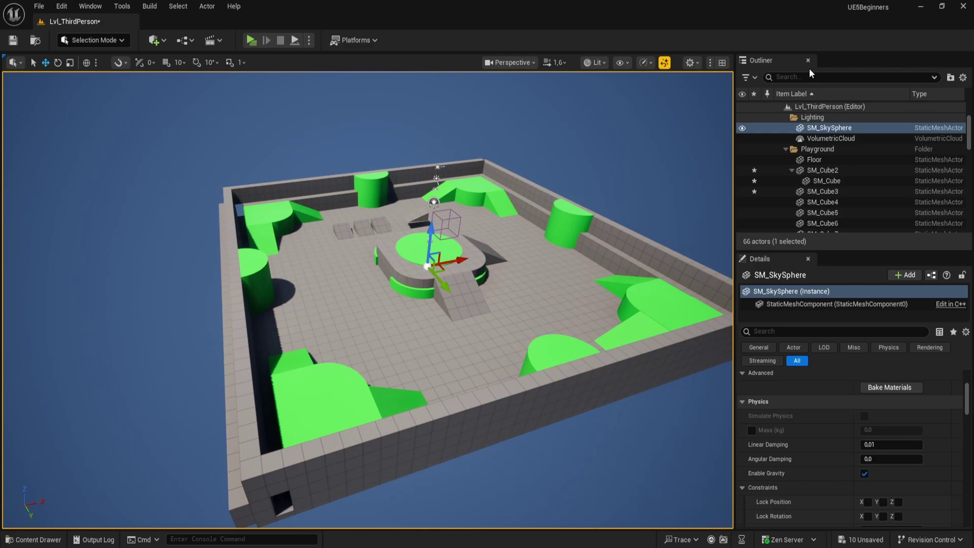
scroll(831, 152, down, 5)
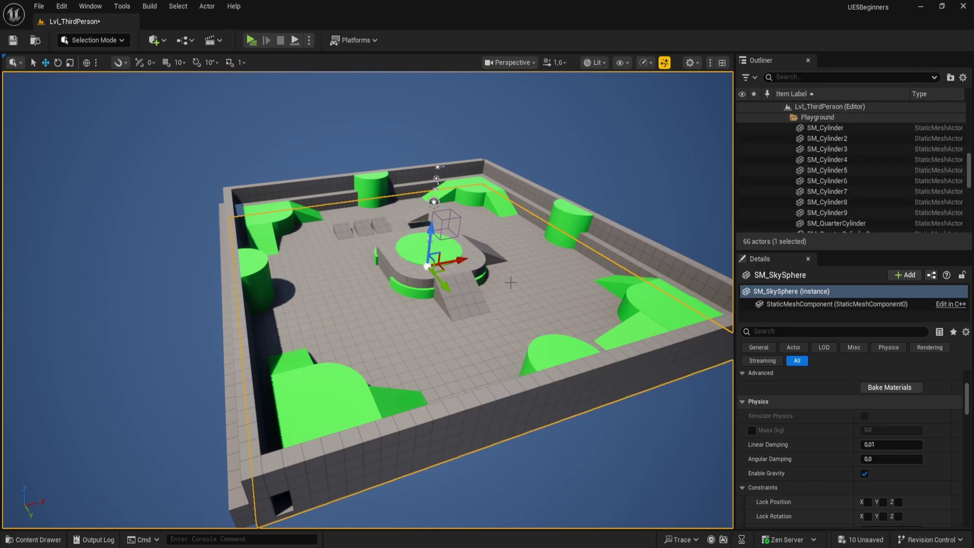
click(626, 207)
click(669, 182)
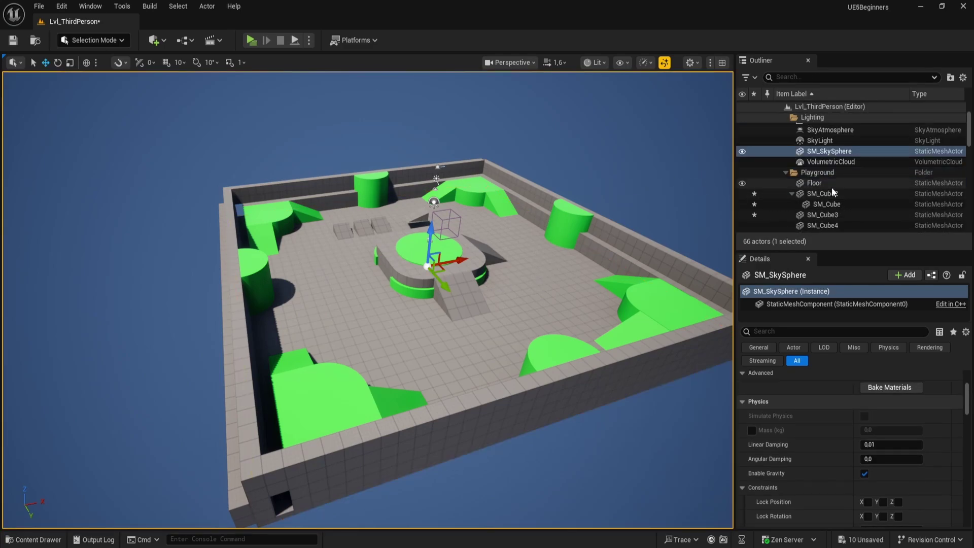
scroll(832, 187, down, 5)
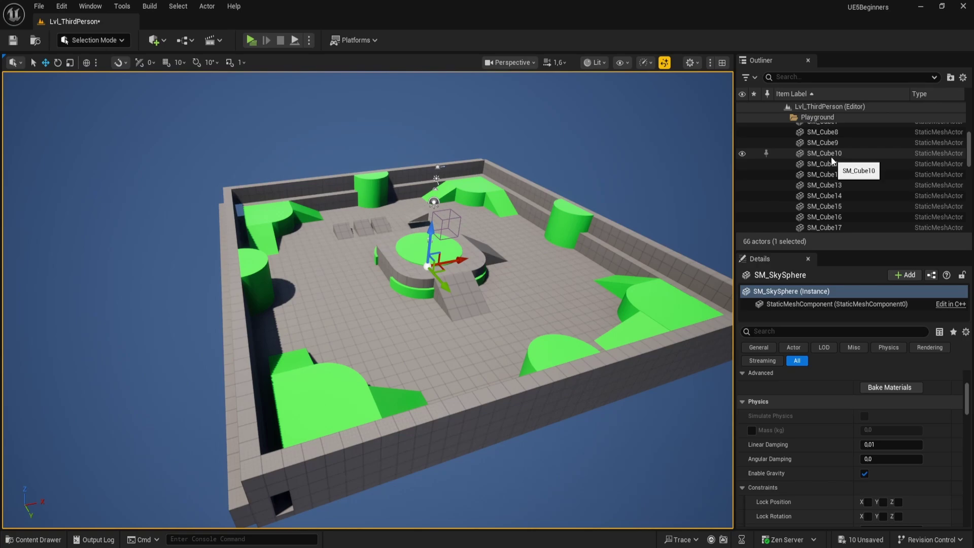
click(830, 153)
key(f)
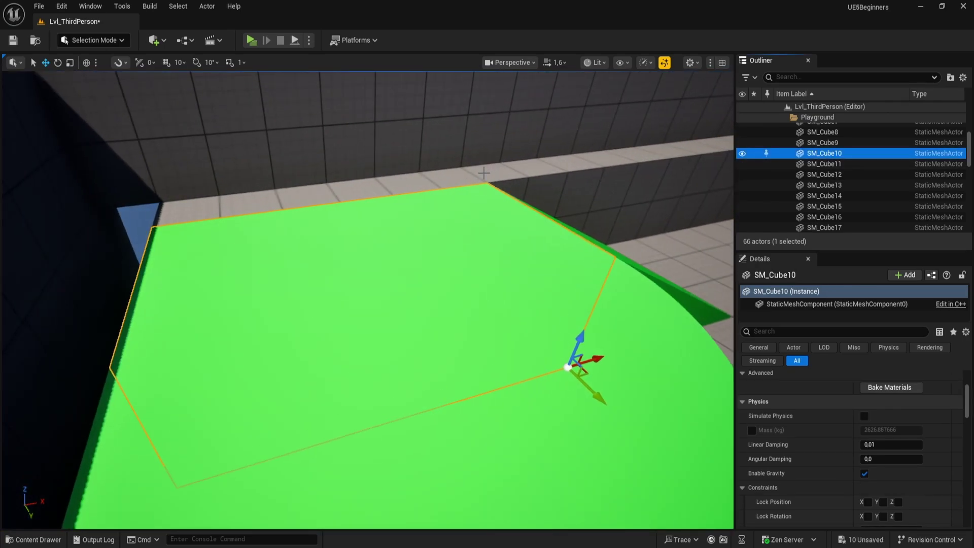
scroll(460, 187, down, 10)
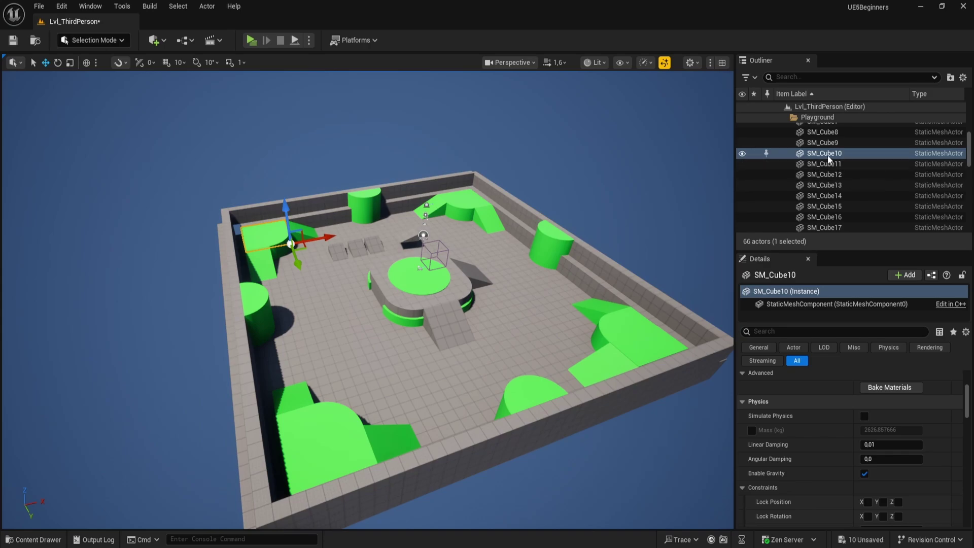
- Locate SM_Cube10's source asset in the content browser, inspect the SM_Cube mesh in its asset editor, and close that editor
right_click(830, 154)
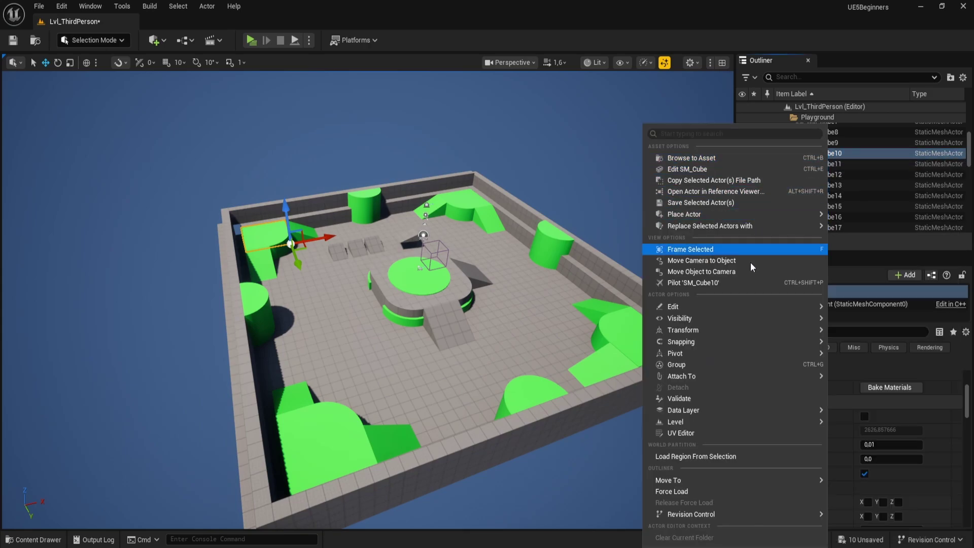
click(713, 157)
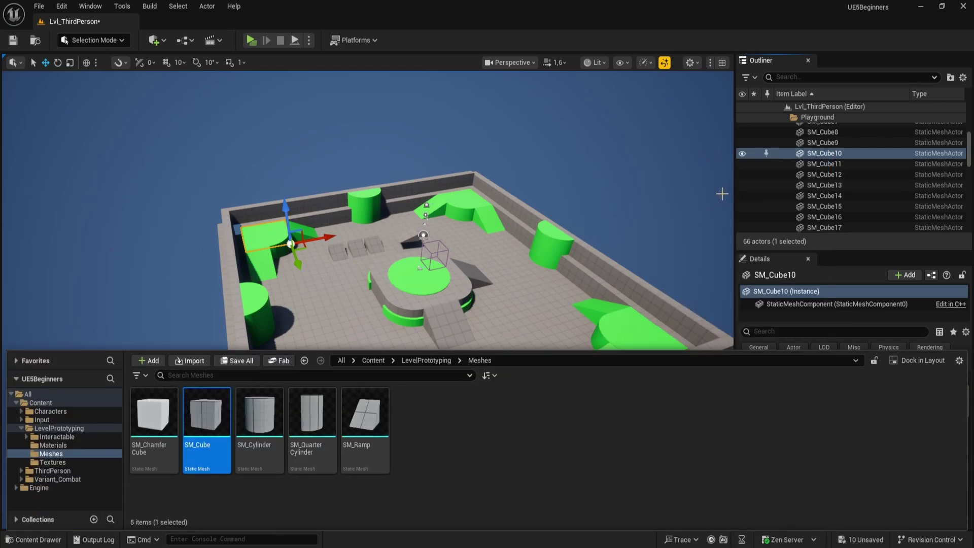
right_click(839, 154)
click(724, 173)
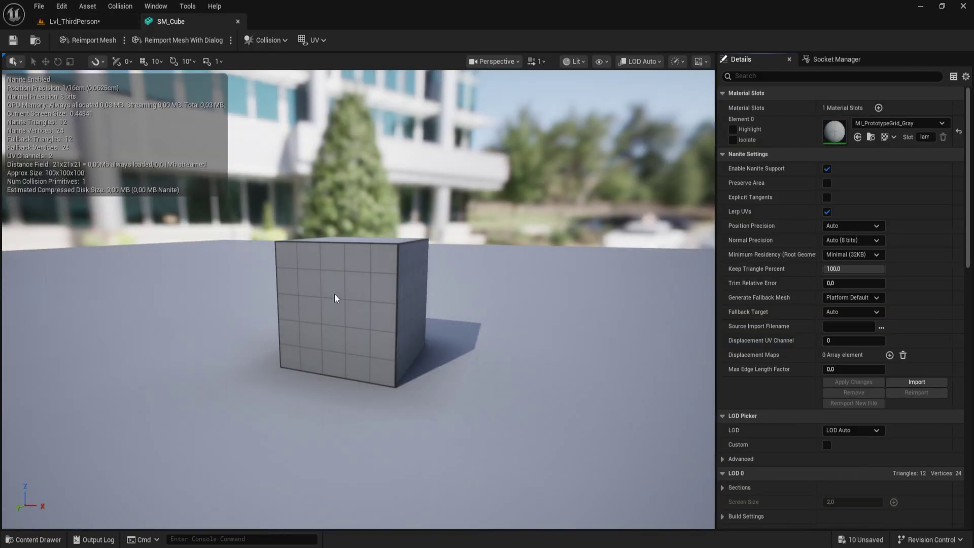
drag(335, 298, 319, 350)
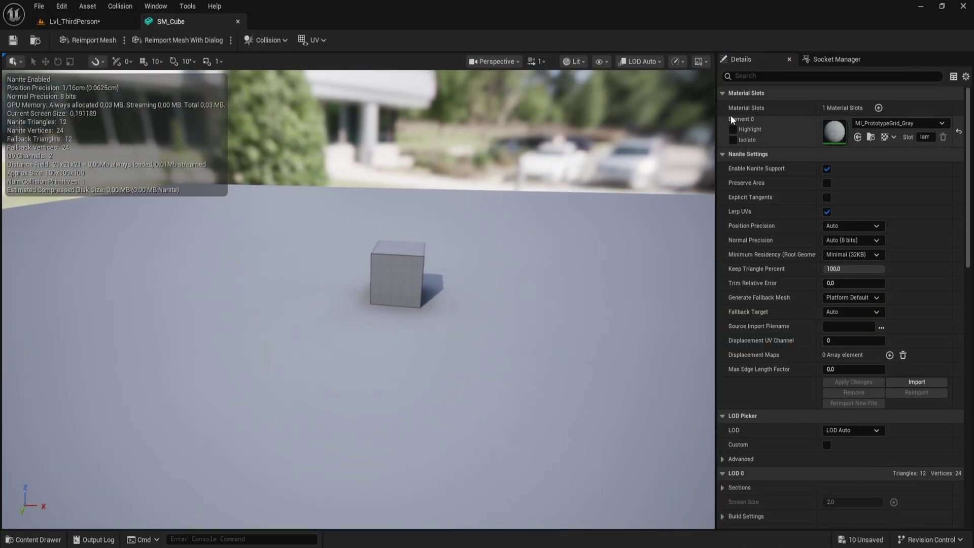
click(237, 21)
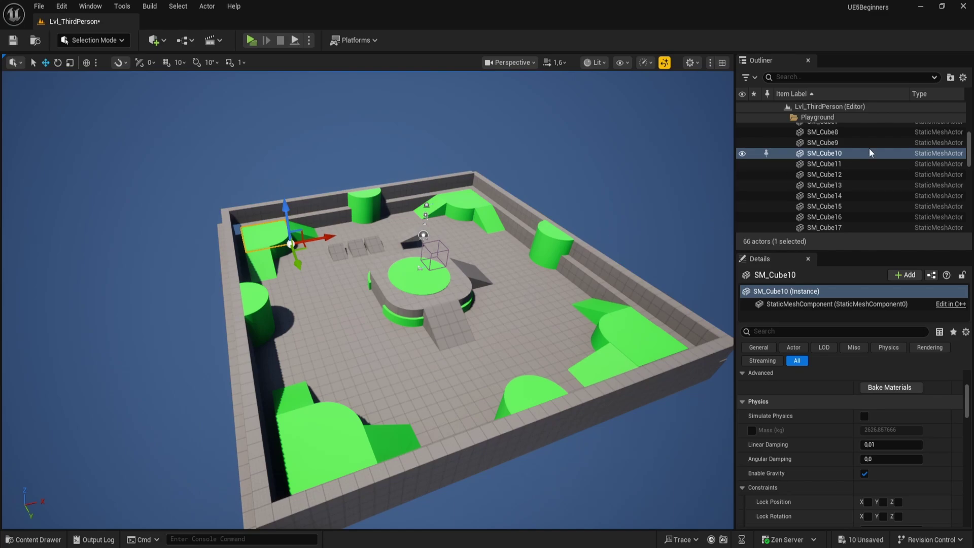
- Pilot SM_Cube10 to reposition it above the central platform and stop piloting
right_click(842, 154)
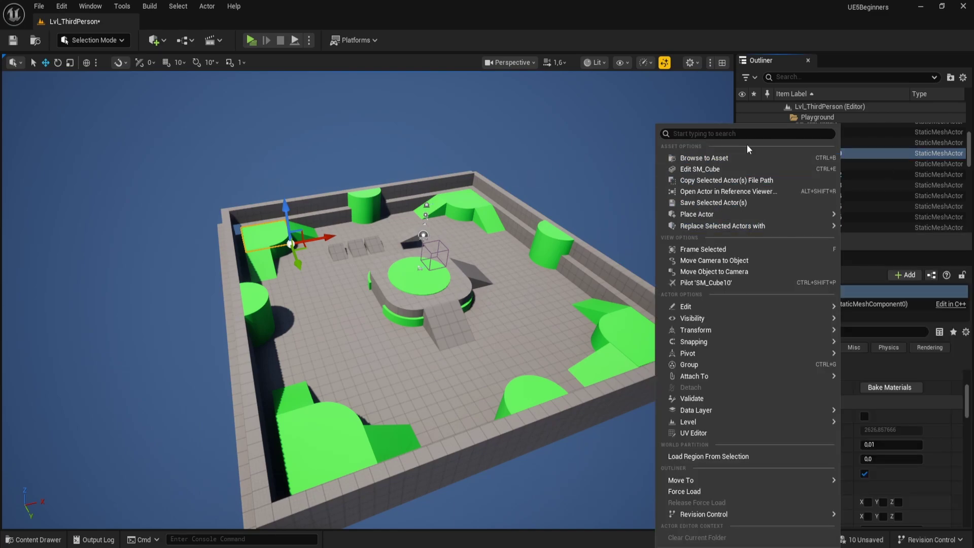
click(706, 283)
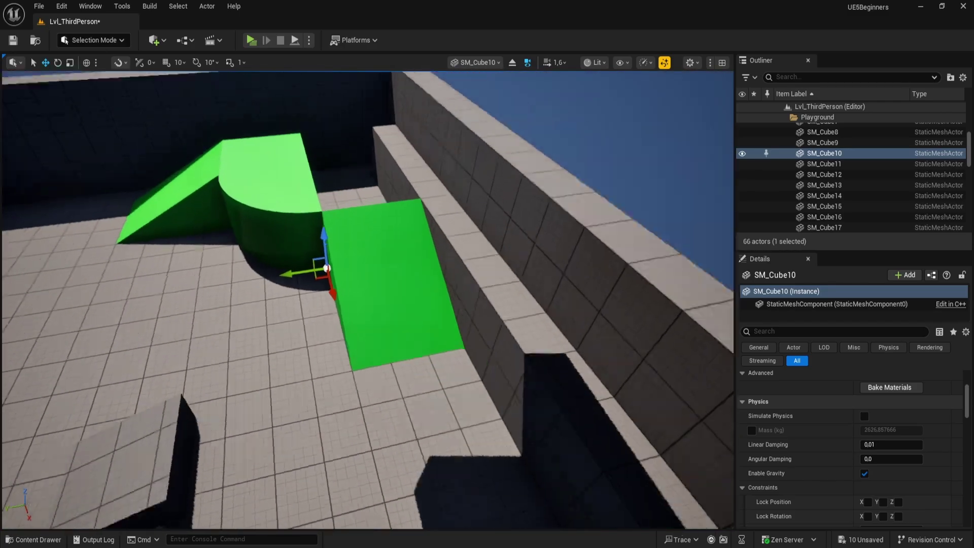
right_drag(368, 299, 385, 287)
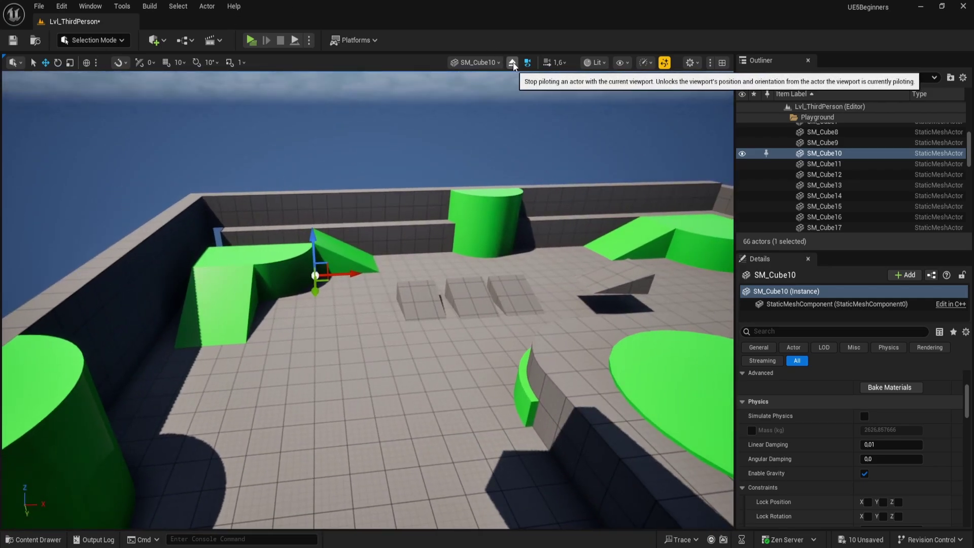
click(527, 62)
right_drag(432, 182, 433, 201)
right_drag(368, 299, 355, 386)
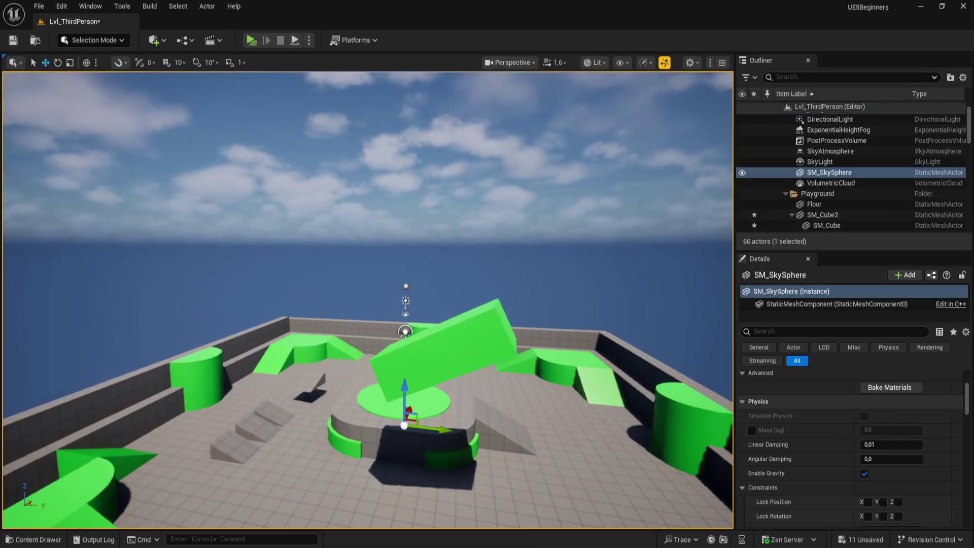
- Reselect SM_Cube10 in the Outliner, review its Edit actions, and open its name for editing
right_drag(487, 178, 487, 163)
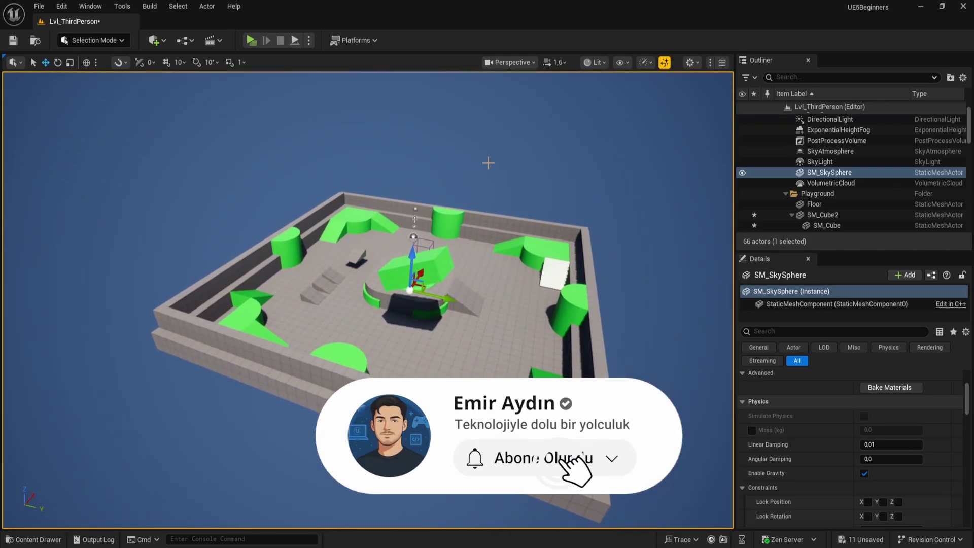
scroll(834, 187, up, 1)
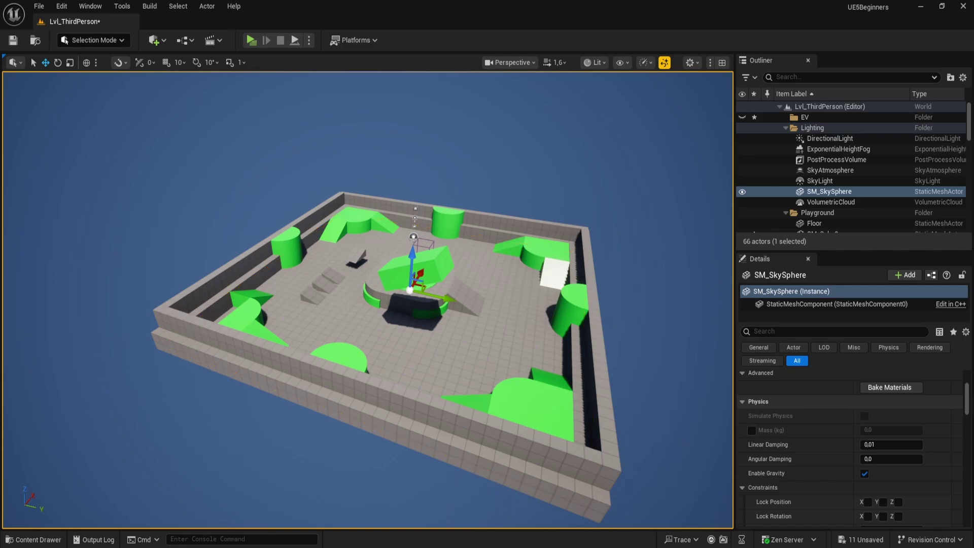
scroll(834, 191, down, 5)
click(815, 193)
right_click(837, 197)
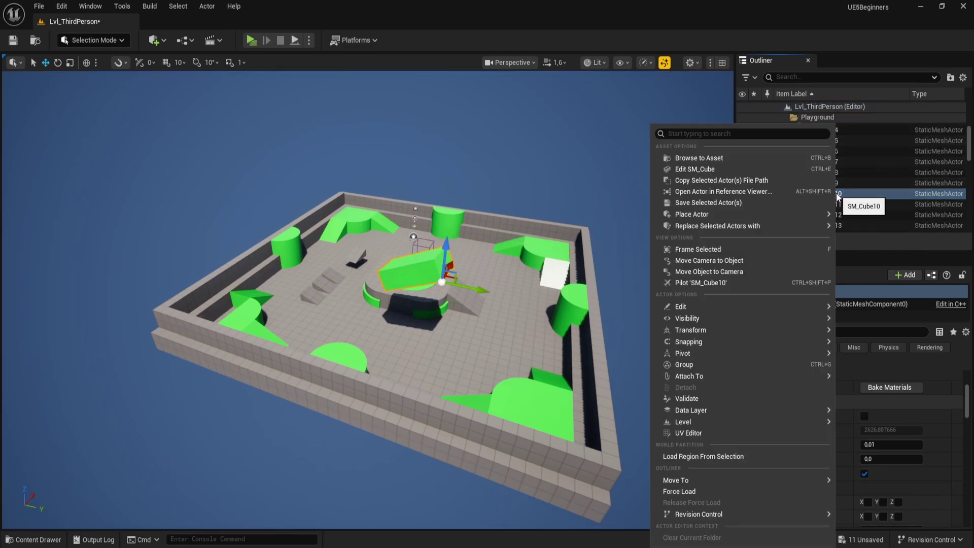
mouse_move(719, 306)
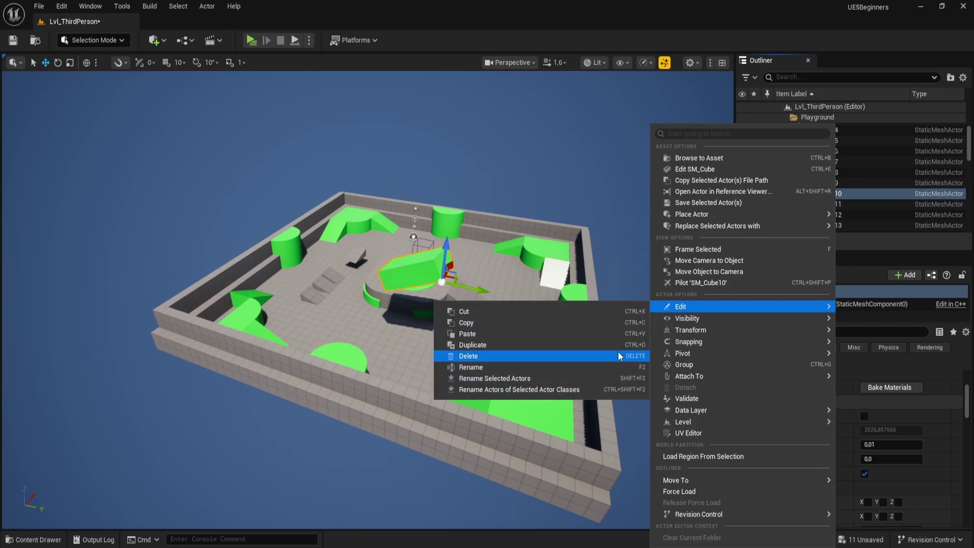
key(w)
right_drag(639, 279, 647, 265)
click(841, 195)
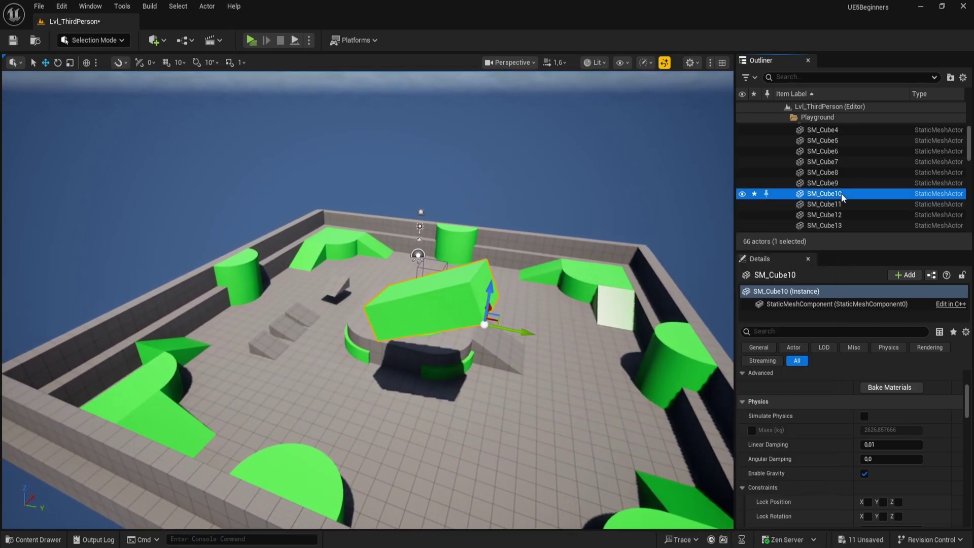
click(841, 196)
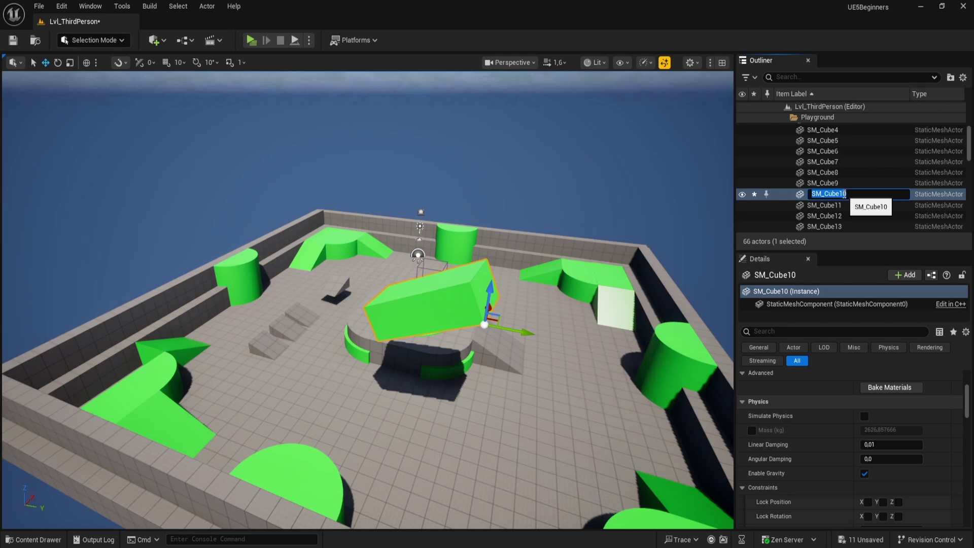
- Mirror SM_Cube10 on the X axis
right_click(852, 194)
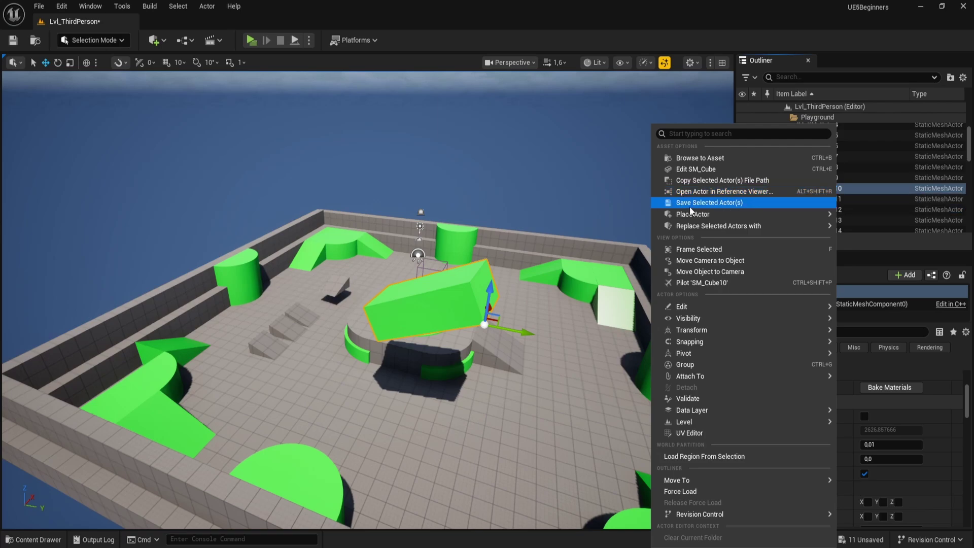
mouse_move(714, 316)
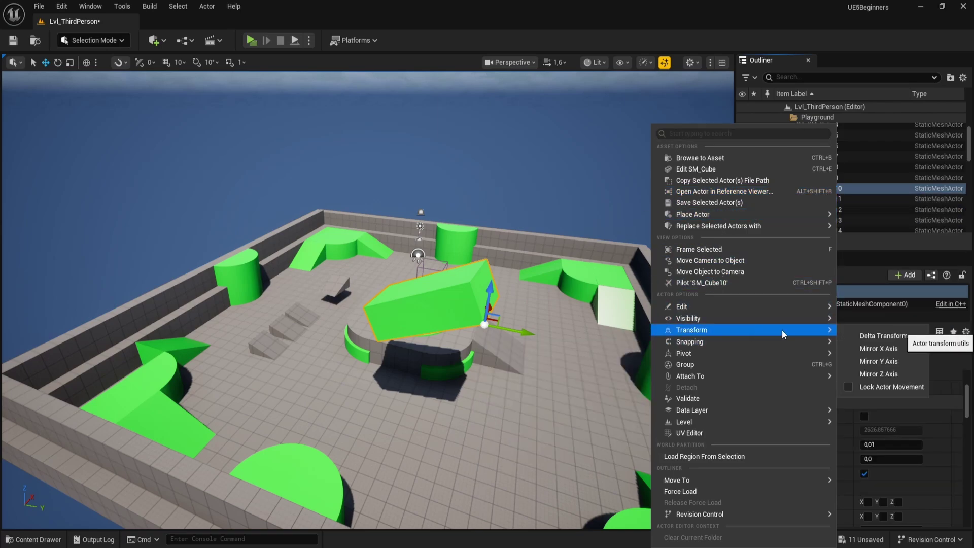
click(896, 350)
right_drag(409, 345, 588, 355)
- Examine the snapping, pivot and attachment options available for SM_Cube10
right_click(840, 190)
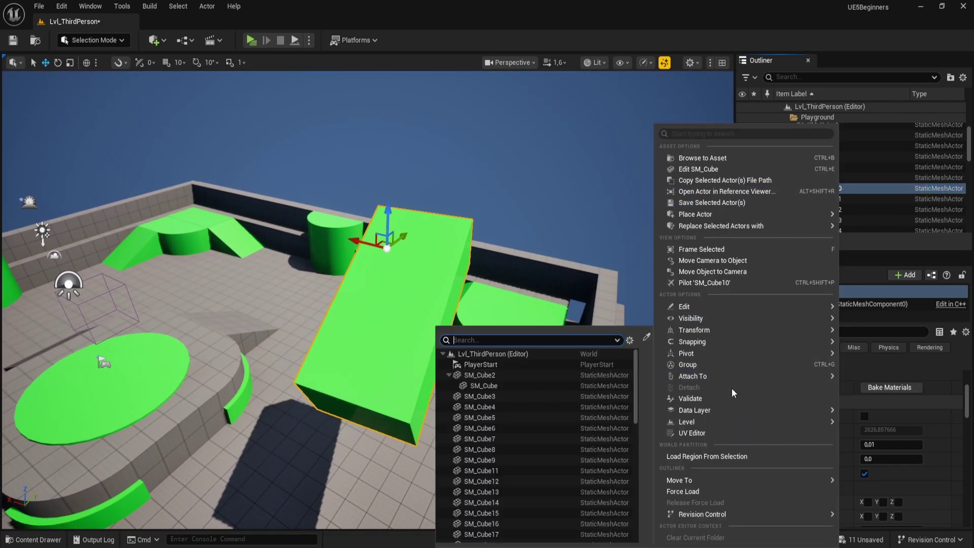
mouse_move(750, 344)
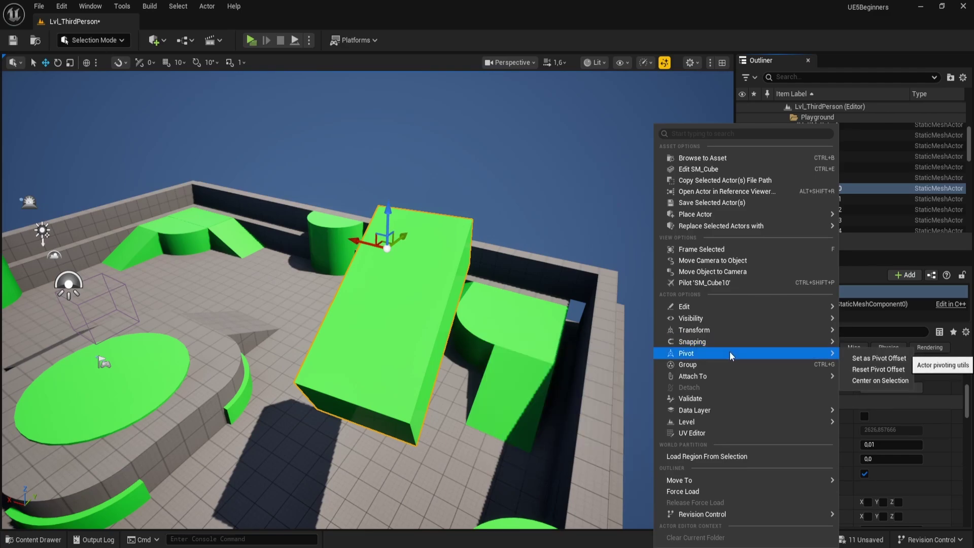
- Select SM_Cylinder9 together with SM_Cube6 and center their shared pivot on the selection
right_drag(378, 302, 405, 235)
click(405, 236)
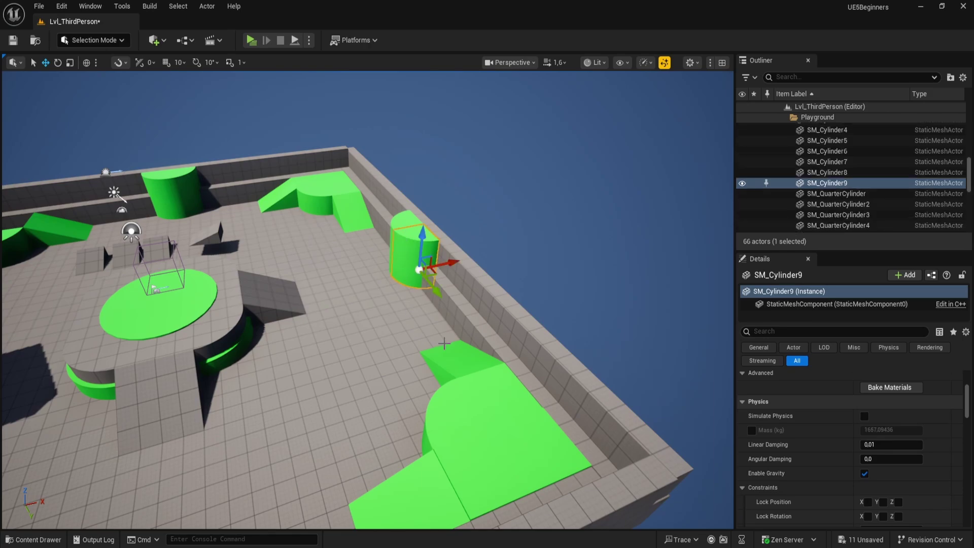
ctrl+click(497, 427)
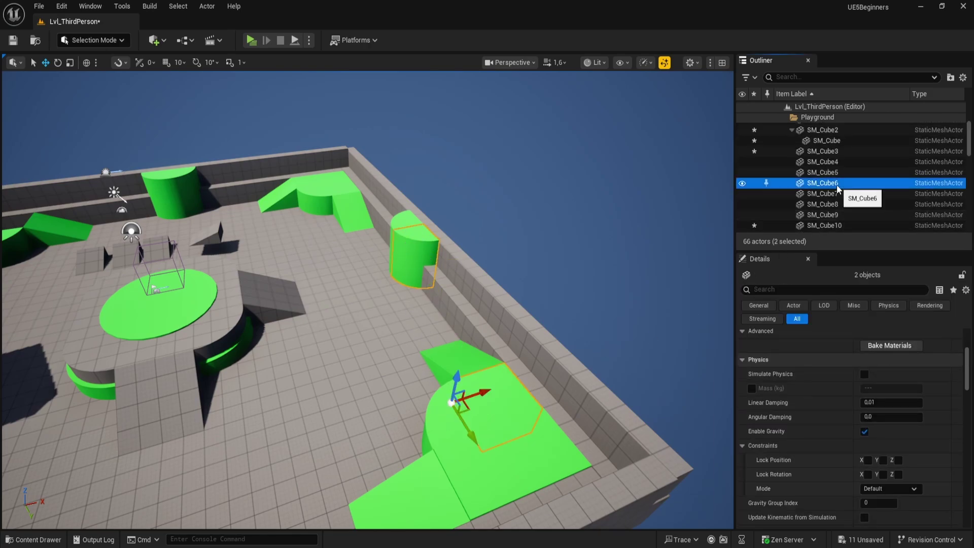
right_click(827, 184)
mouse_move(738, 364)
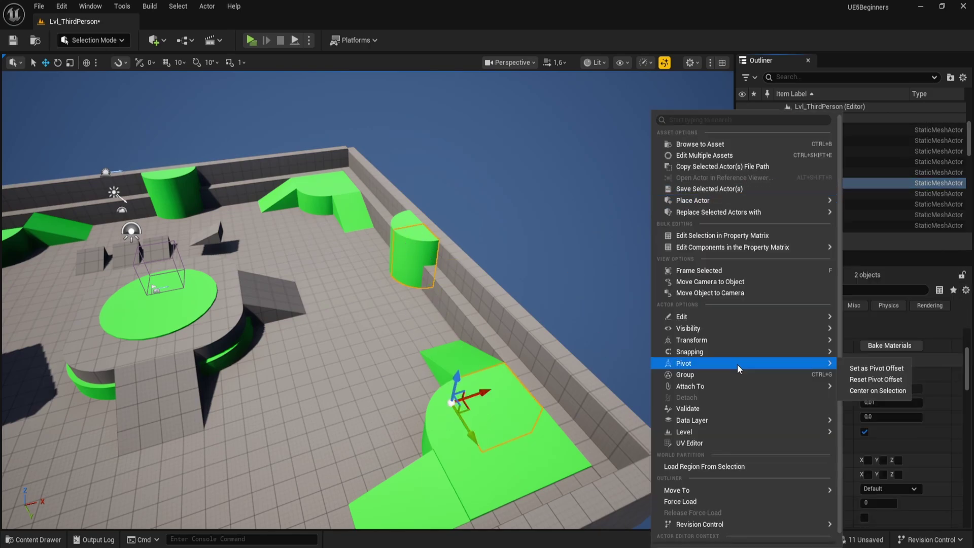
click(880, 391)
key(s)
right_drag(552, 324, 502, 337)
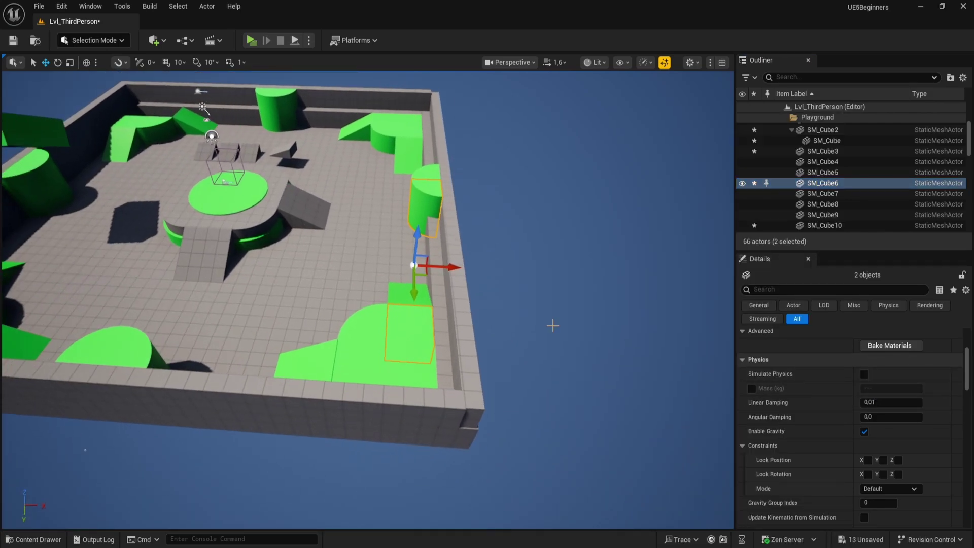
mouse_move(448, 266)
mouse_down()
mouse_move(561, 269)
mouse_move(447, 269)
mouse_up()
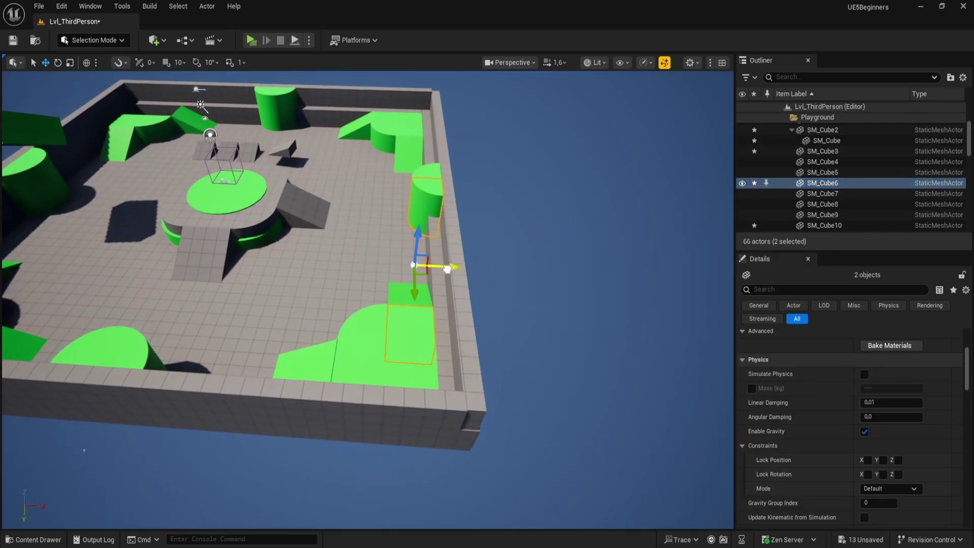
click(416, 310)
click(582, 275)
right_drag(662, 292, 633, 253)
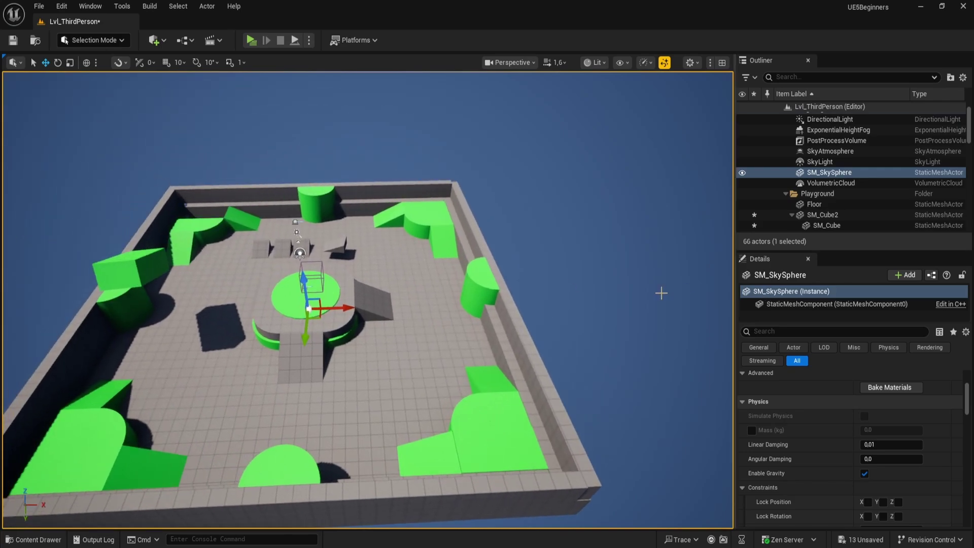
- Select SM_Ramp in the level and review the actors it can be attached to
click(492, 384)
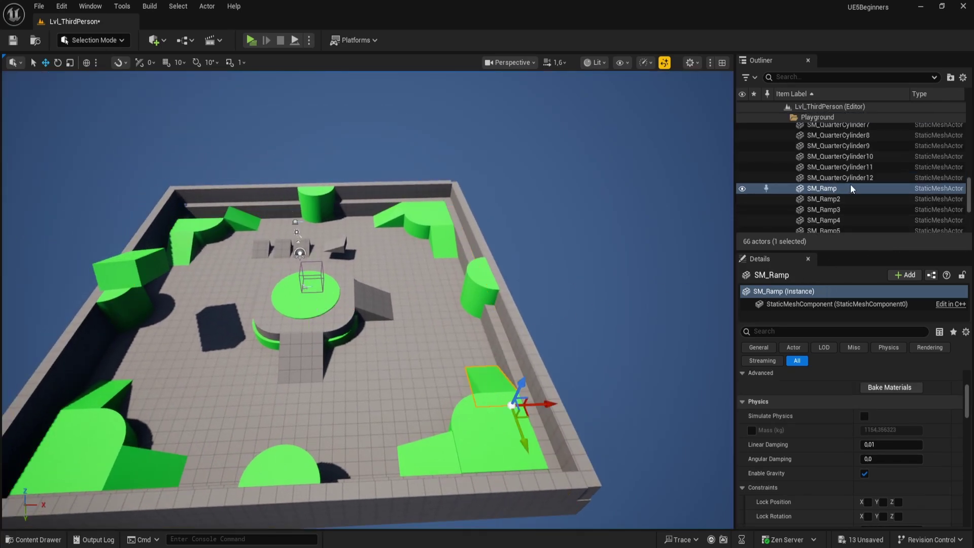
right_click(841, 188)
mouse_move(744, 414)
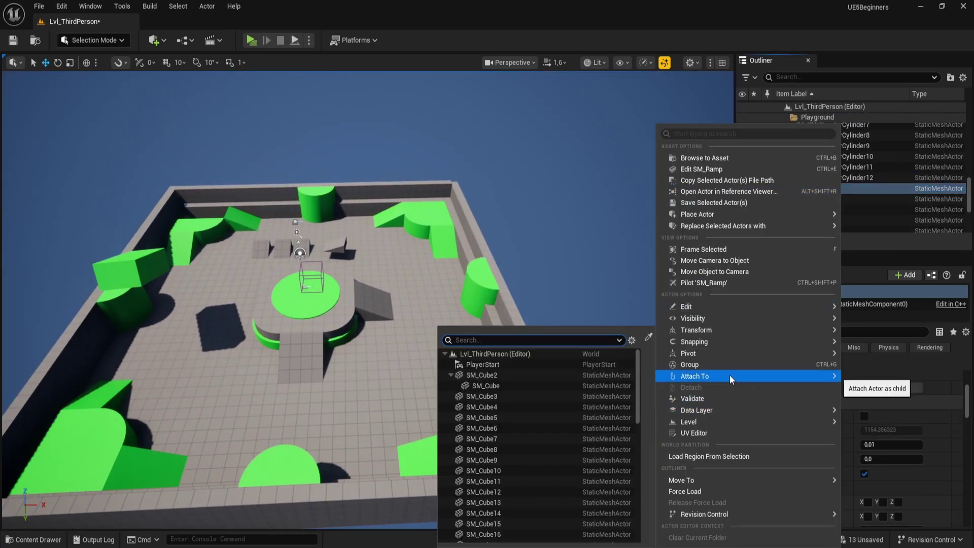
click(849, 191)
- Attach SM_Cylinder9 to SM_Cylinder8 as its child in the Outliner
key(w)
right_drag(490, 318, 491, 319)
click(412, 318)
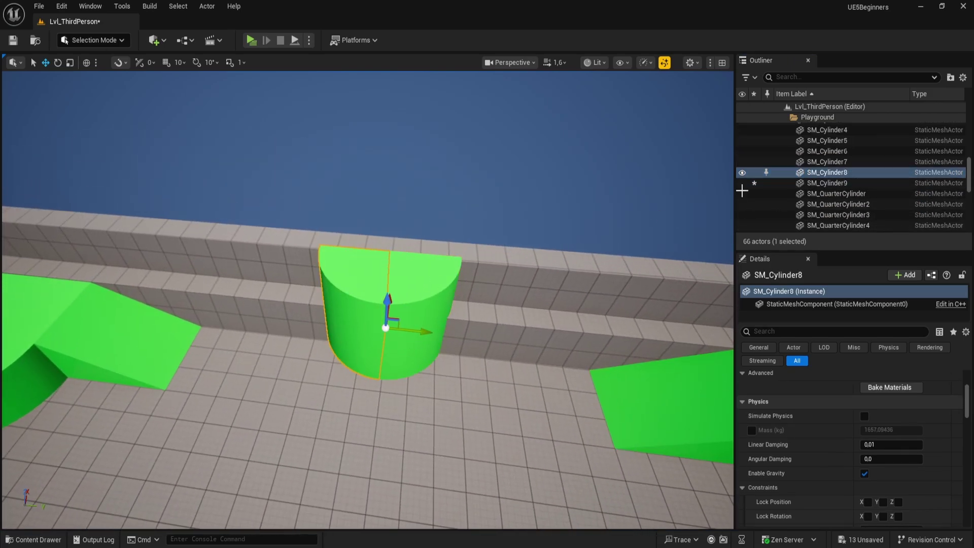
click(845, 185)
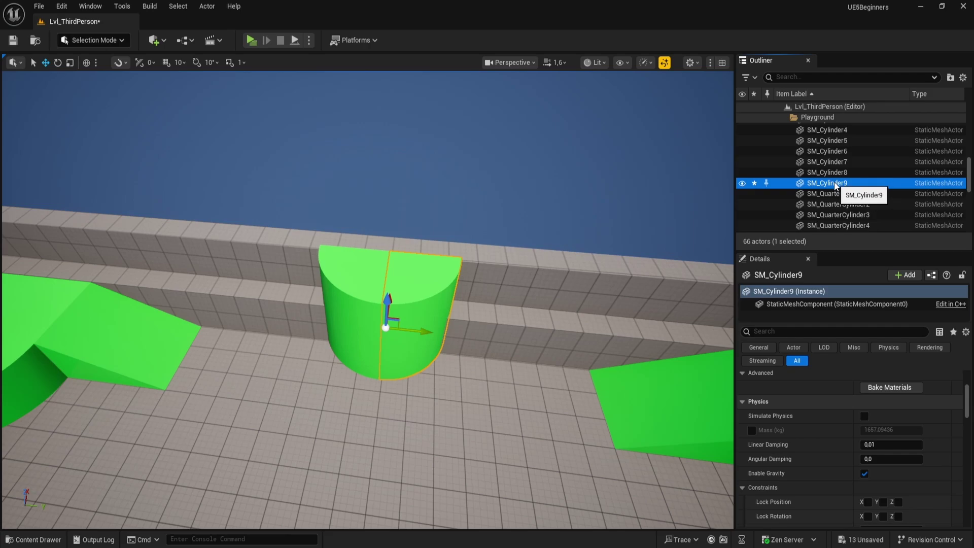
mouse_move(835, 186)
mouse_down()
mouse_move(859, 182)
mouse_move(838, 173)
mouse_up()
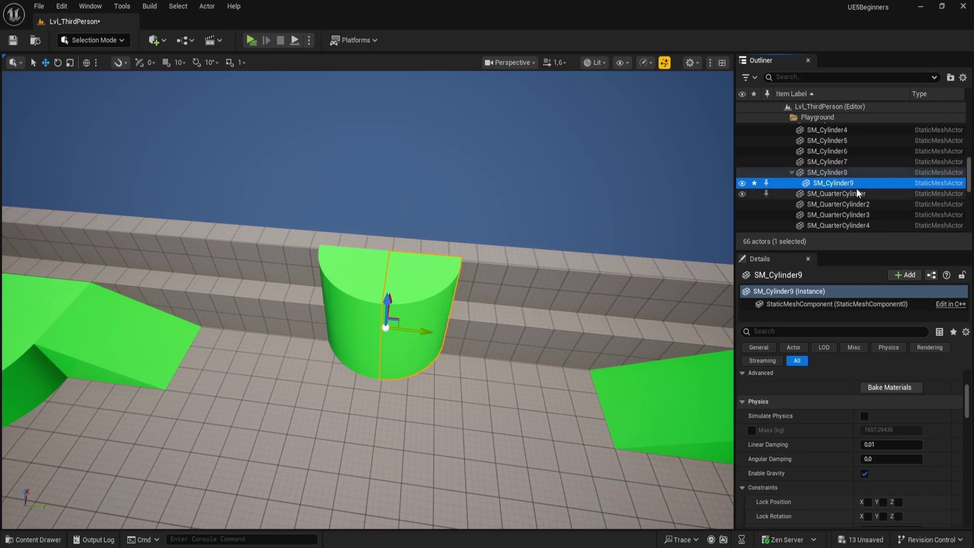
- Shift the parent SM_Cylinder8 slightly along its Y axis together with SM_Cylinder9, and release the child from the parent in the Outliner
mouse_move(412, 331)
mouse_down()
mouse_move(537, 355)
mouse_move(412, 340)
mouse_move(428, 331)
mouse_move(419, 333)
mouse_up()
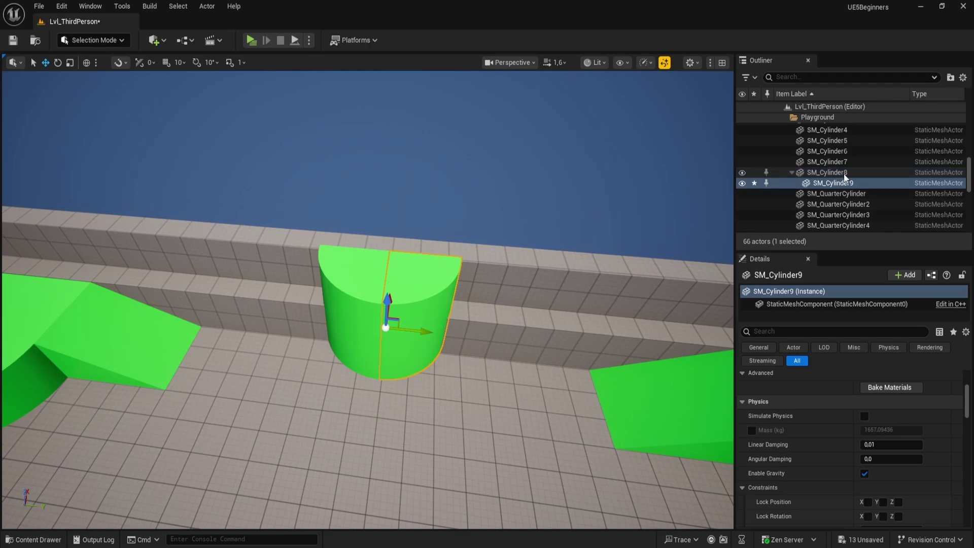
click(843, 174)
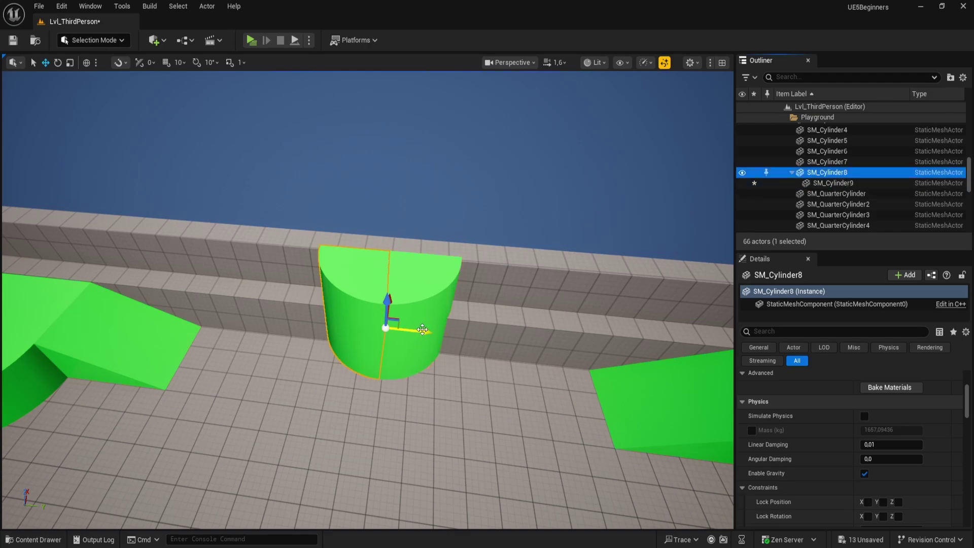
mouse_move(422, 330)
mouse_down()
mouse_move(243, 319)
mouse_move(557, 332)
mouse_move(413, 328)
mouse_move(426, 329)
mouse_up()
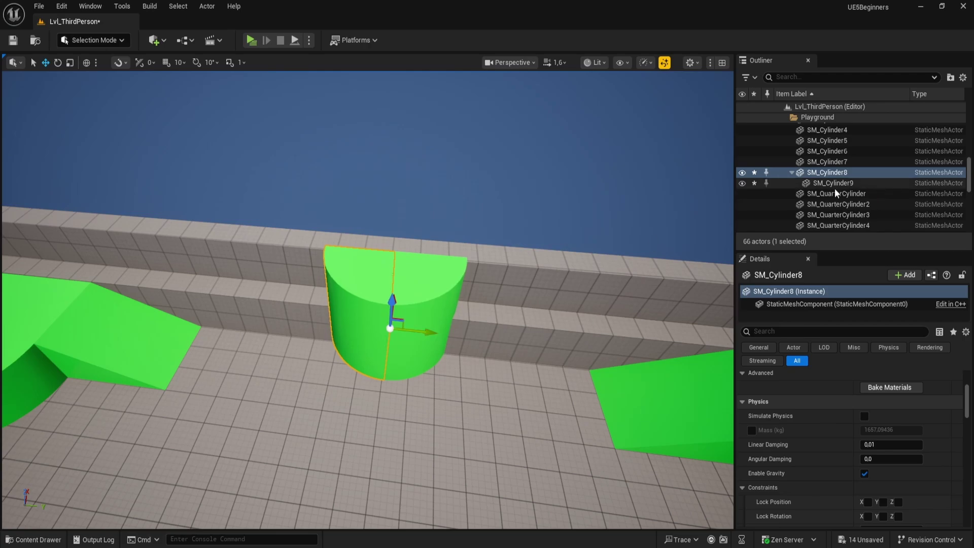
drag(835, 184, 836, 185)
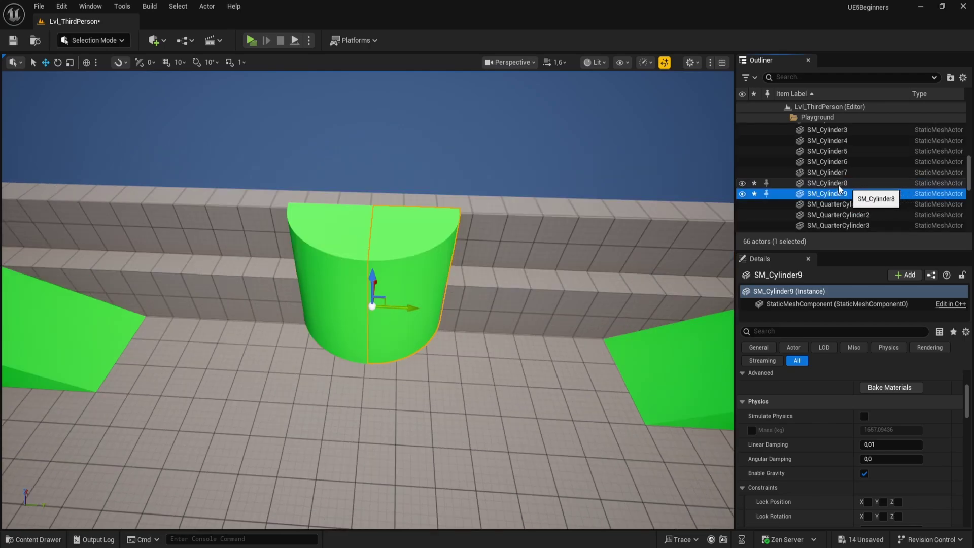
- Reattach SM_Cylinder9 to SM_Cylinder8 and remove the attachment again with the Detach option
key(e)
right_drag(460, 199, 459, 199)
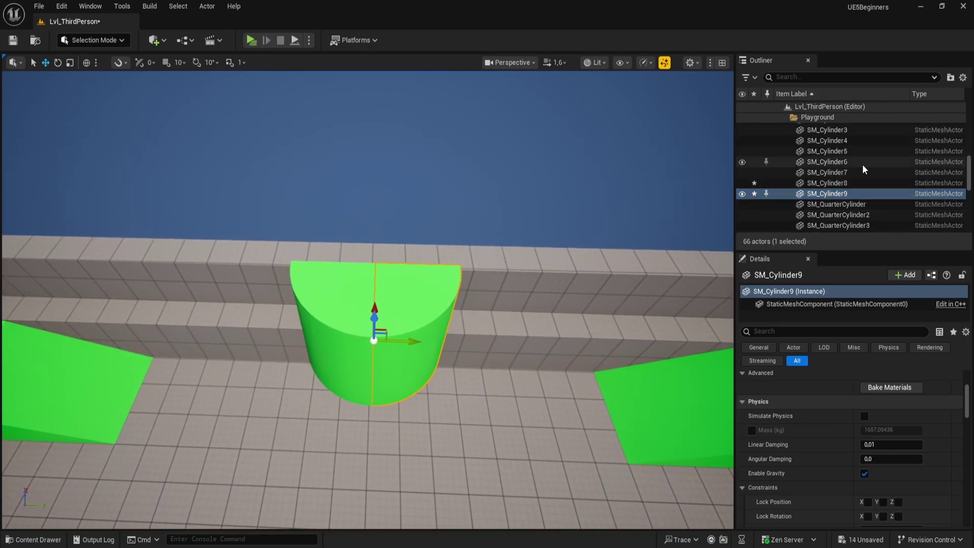
drag(831, 193, 838, 186)
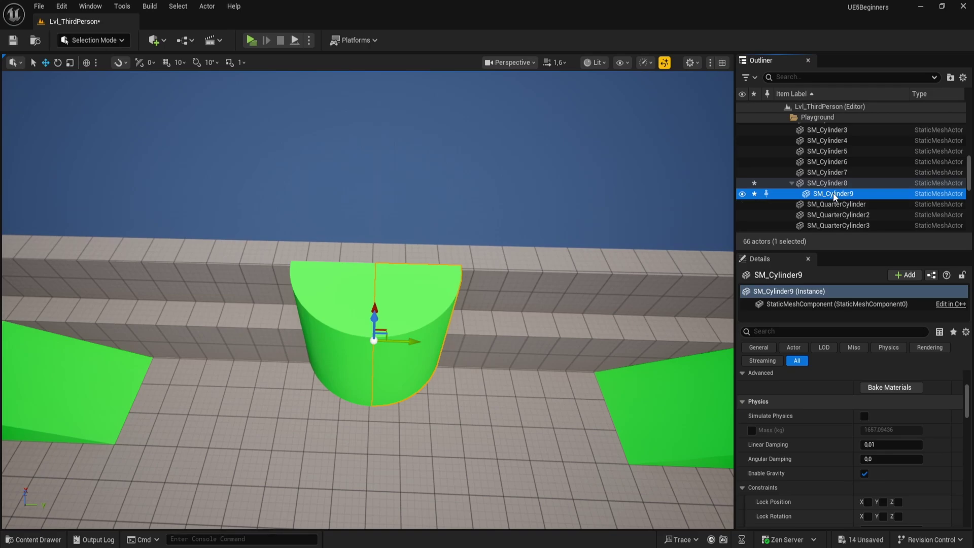
click(832, 193)
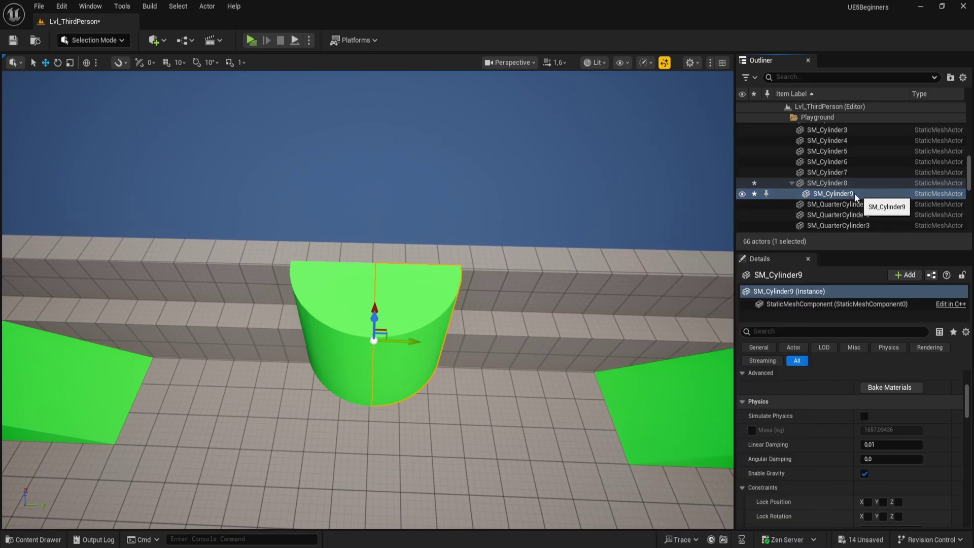
right_click(852, 194)
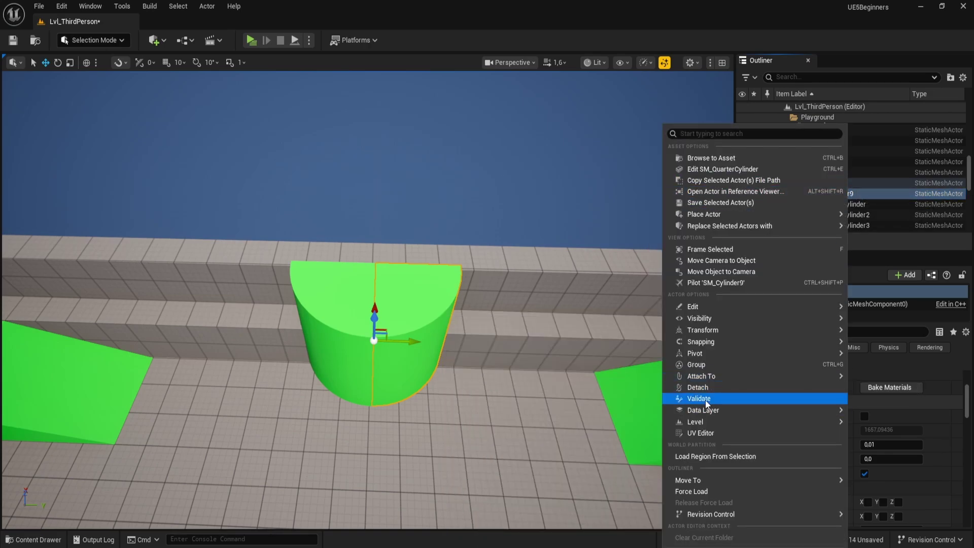
click(713, 388)
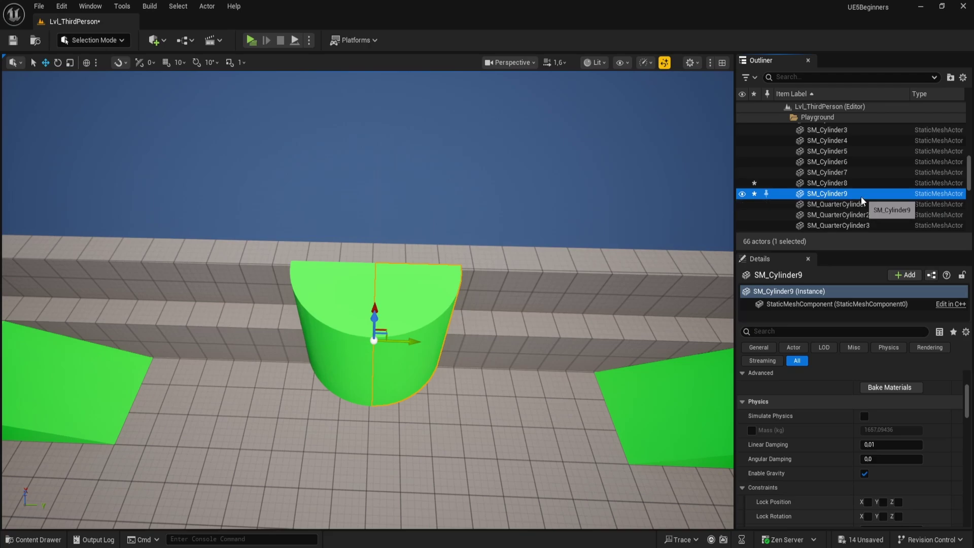
- Frame SM_Cylinder9 and review its Data Layer and Move To options
double_click(823, 194)
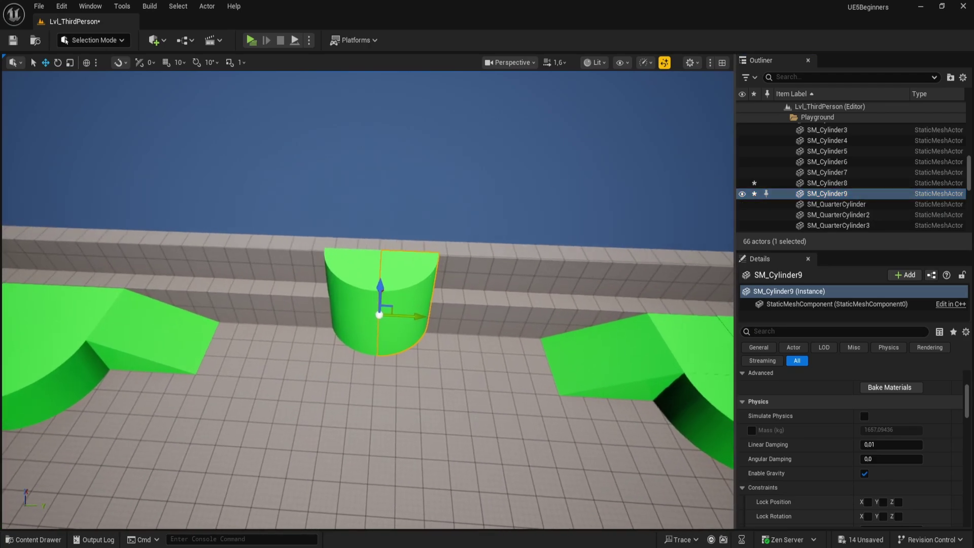
right_click(826, 194)
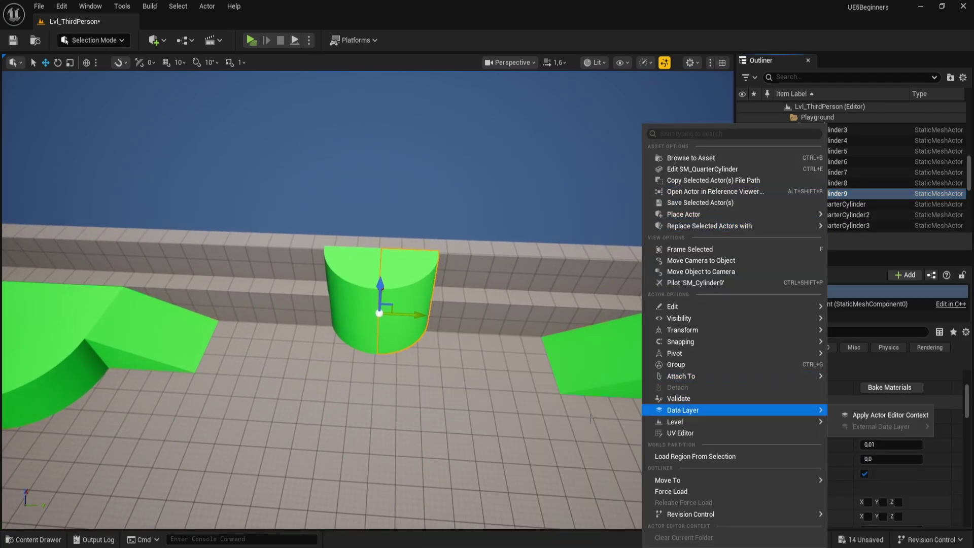
mouse_move(734, 415)
mouse_move(698, 478)
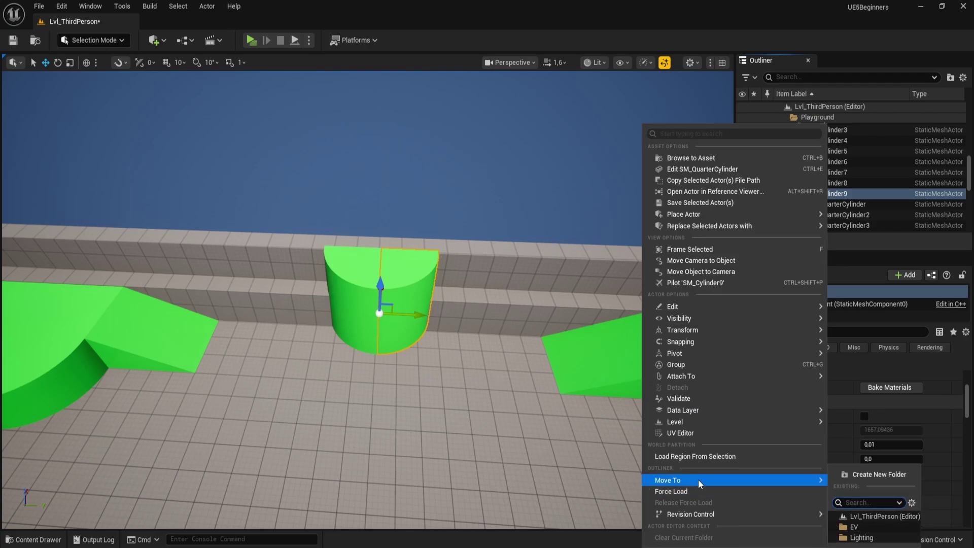
scroll(870, 168, up, 5)
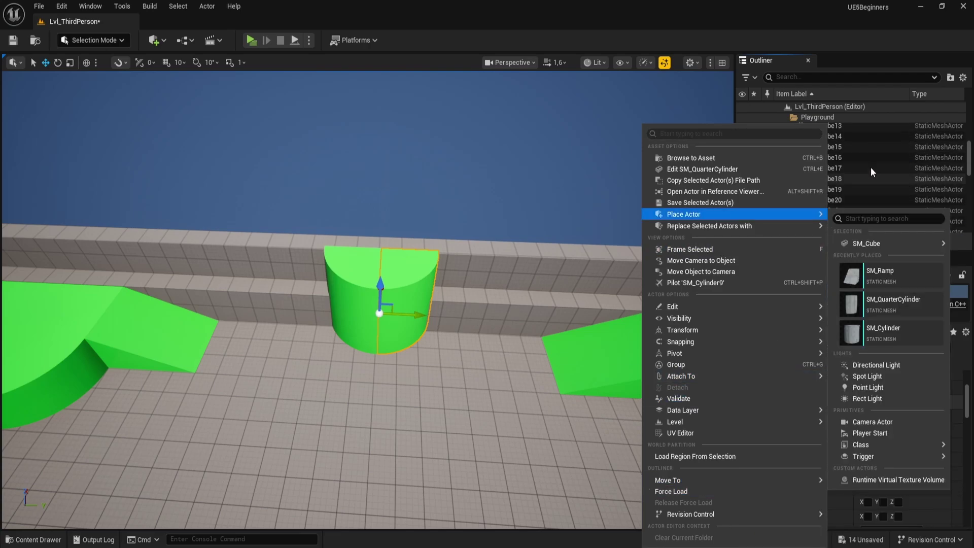
- Delete the EV folder from the Outliner and collapse the Lighting and Playground folders
click(902, 119)
scroll(832, 144, up, 2)
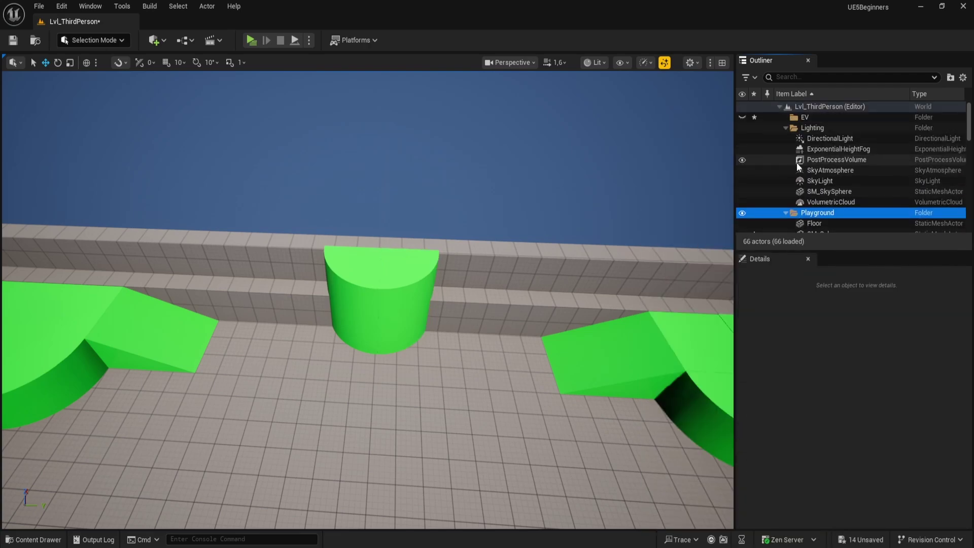
click(787, 126)
click(814, 117)
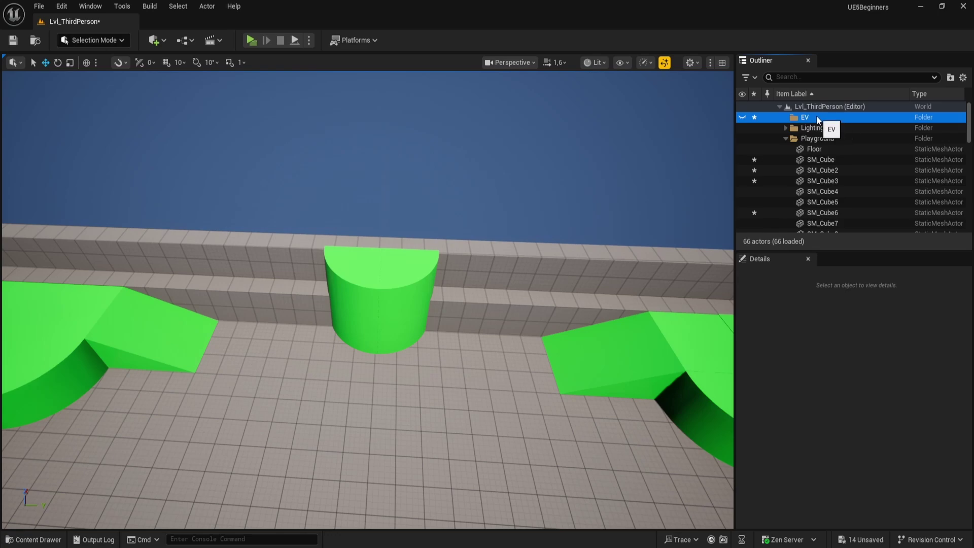
key(Delete)
click(785, 127)
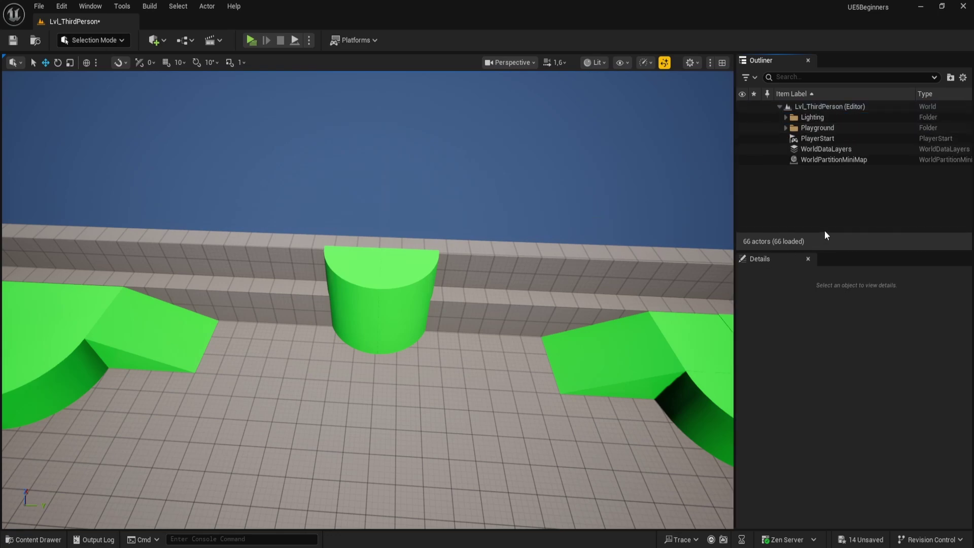
- Create a new folder named EV at the root of the Outliner
right_click(823, 179)
click(860, 200)
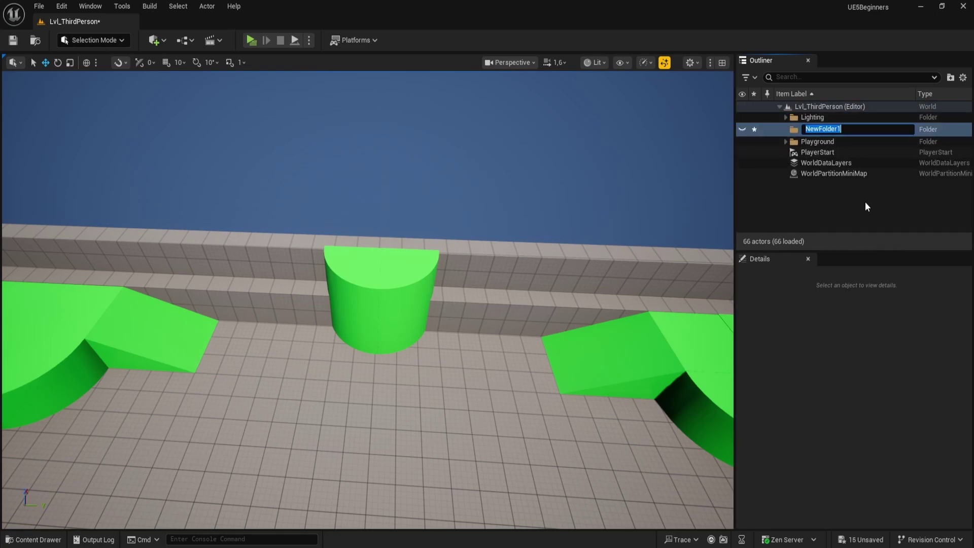
text(EV)
key(Return)
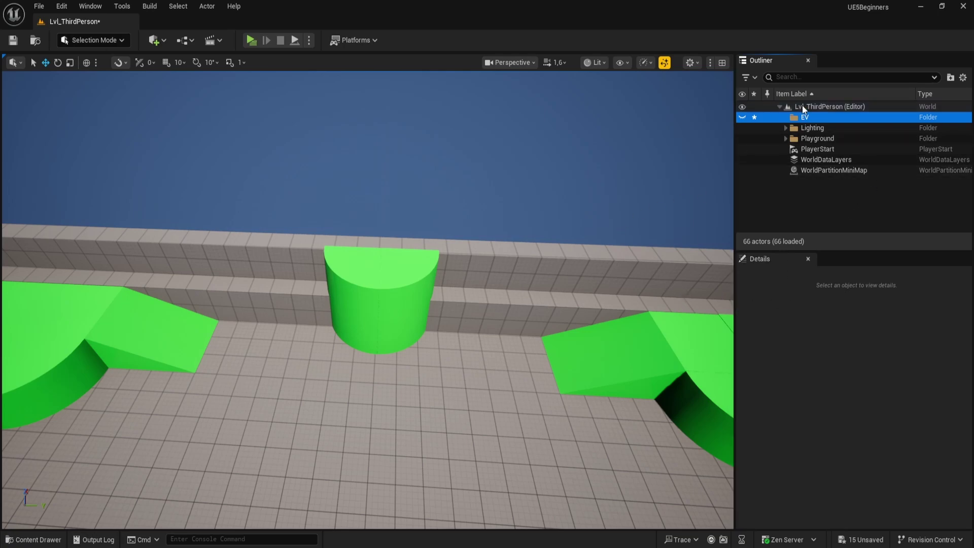
- Move SM_Cube2 from the Playground folder into the EV folder using the Move To option
click(786, 138)
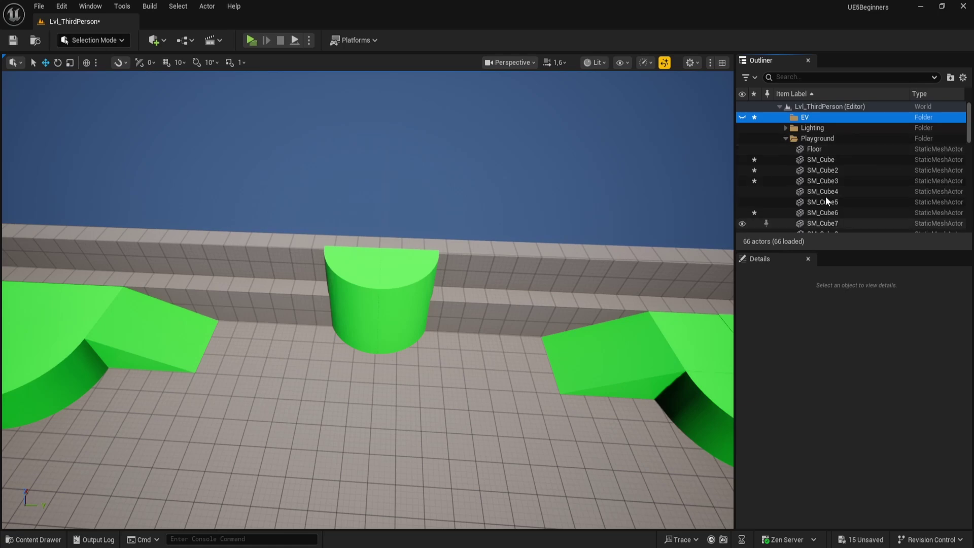
scroll(826, 195, down, 1)
scroll(827, 193, up, 1)
click(836, 170)
right_click(835, 171)
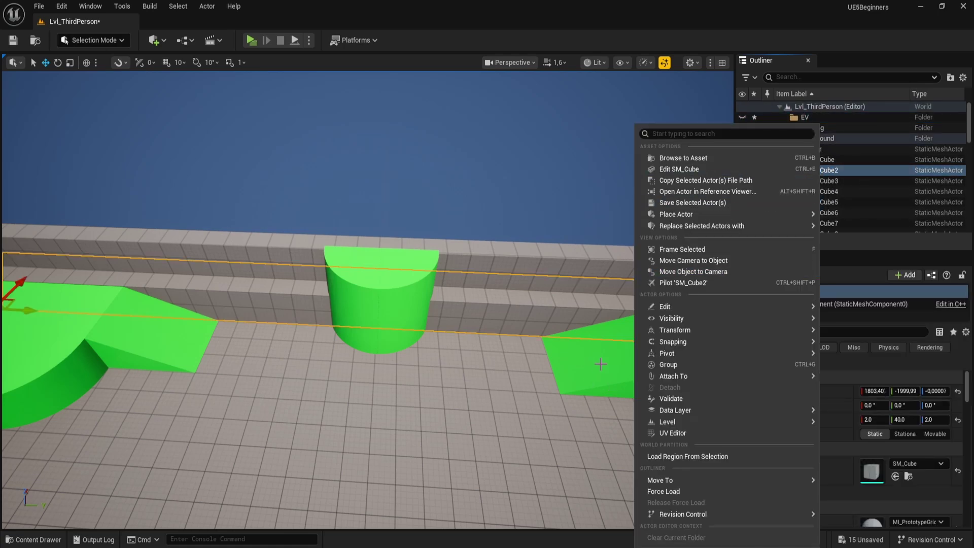
mouse_move(662, 482)
click(846, 527)
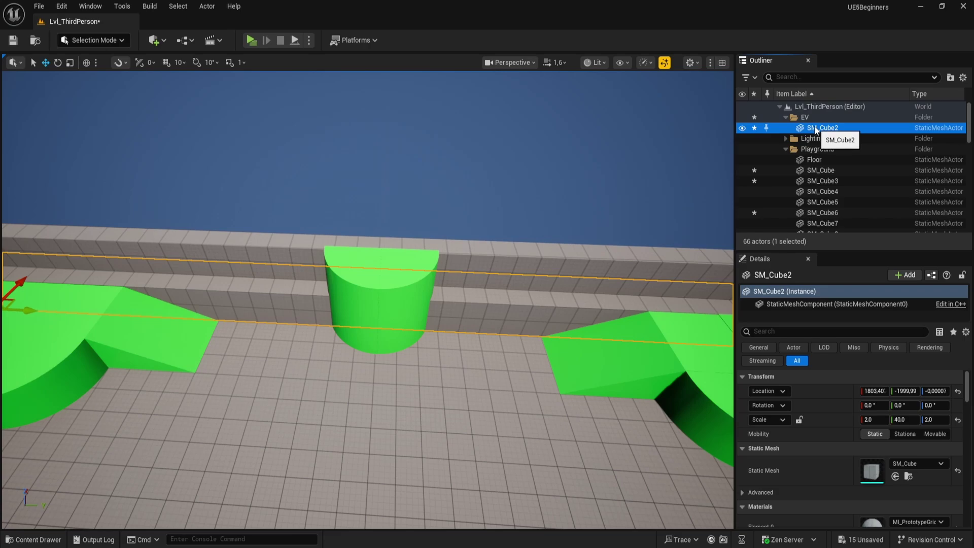
- Select SM_Cube5 in the Playground folder, review its actor options, and inspect its place in the level
scroll(819, 177, down, 2)
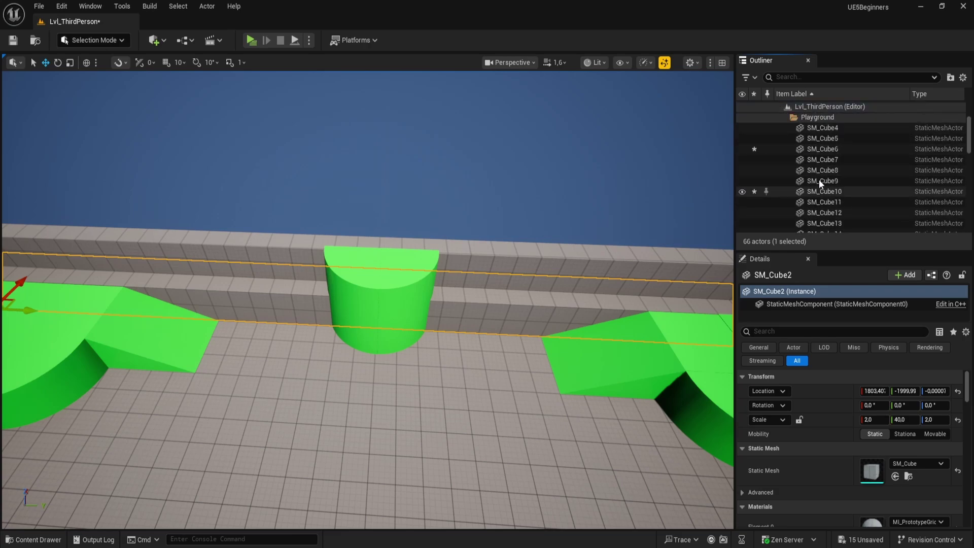
click(831, 156)
right_click(831, 156)
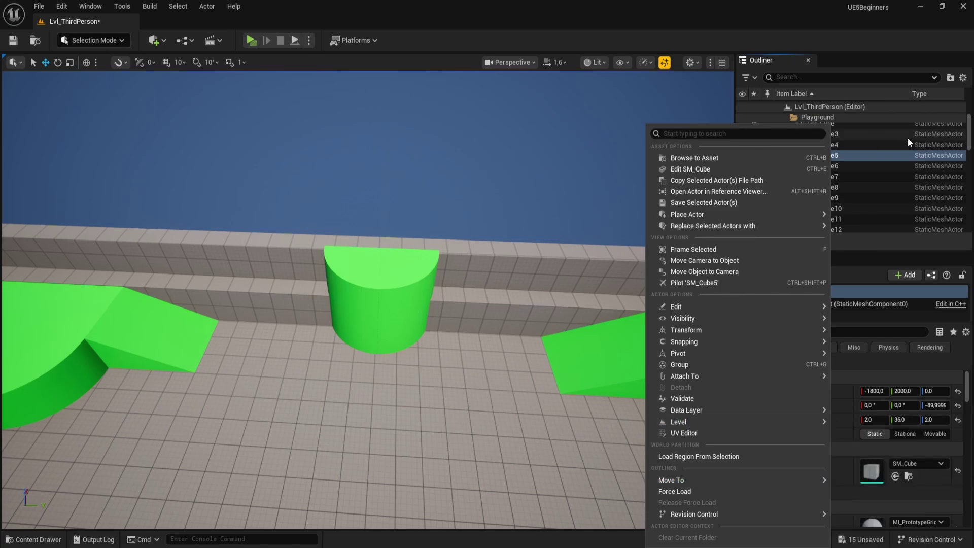
right_drag(608, 431, 578, 413)
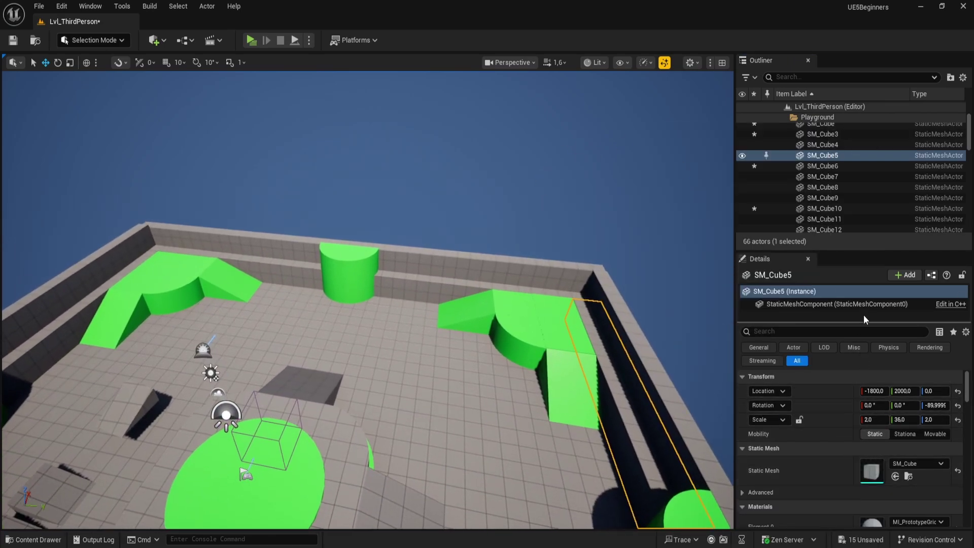
- Enlarge the Details panel and review the transform, static mesh and material settings of SM_Cube5
drag(874, 250, 878, 229)
right_drag(538, 258, 538, 257)
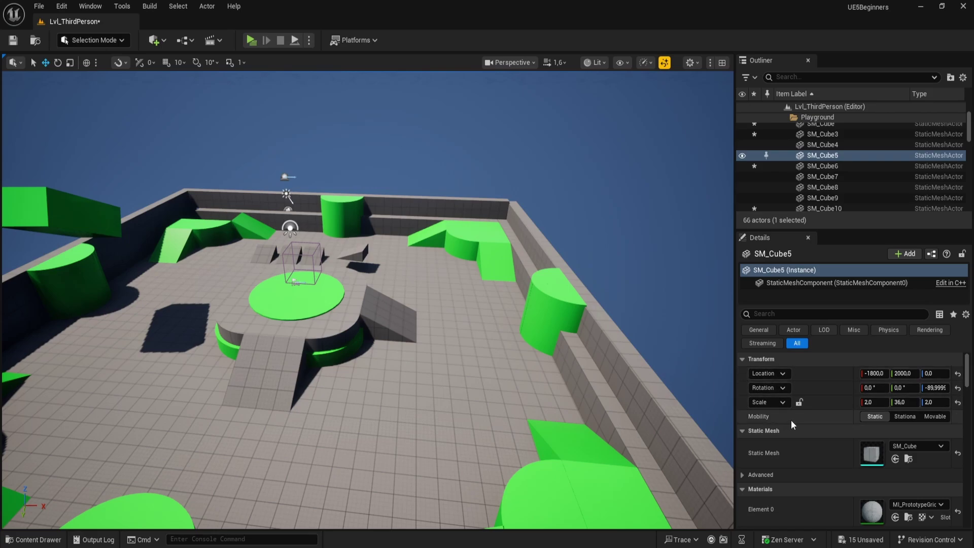
scroll(957, 375, down, 3)
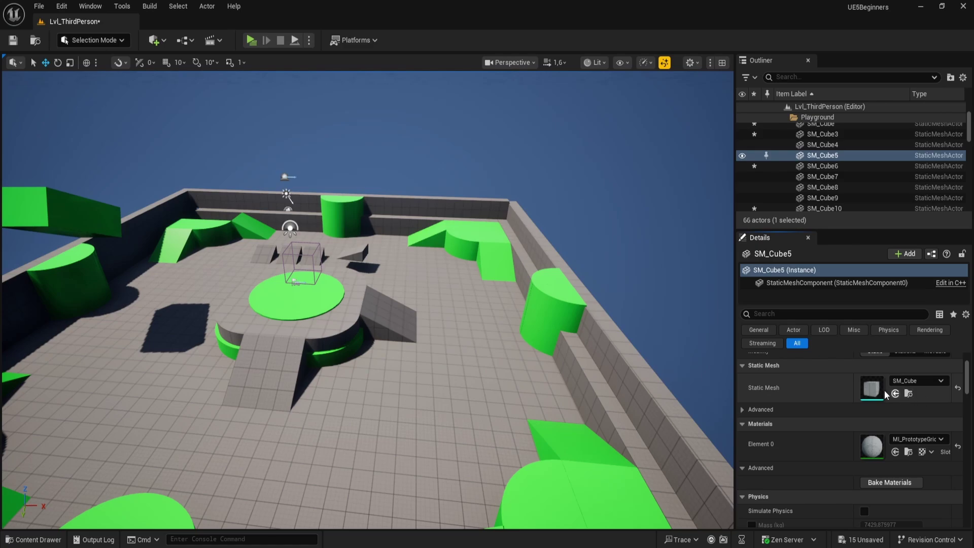
- Select the green block SM_Cube6 in the level and review its material and physics settings
right_drag(365, 304, 350, 280)
click(633, 499)
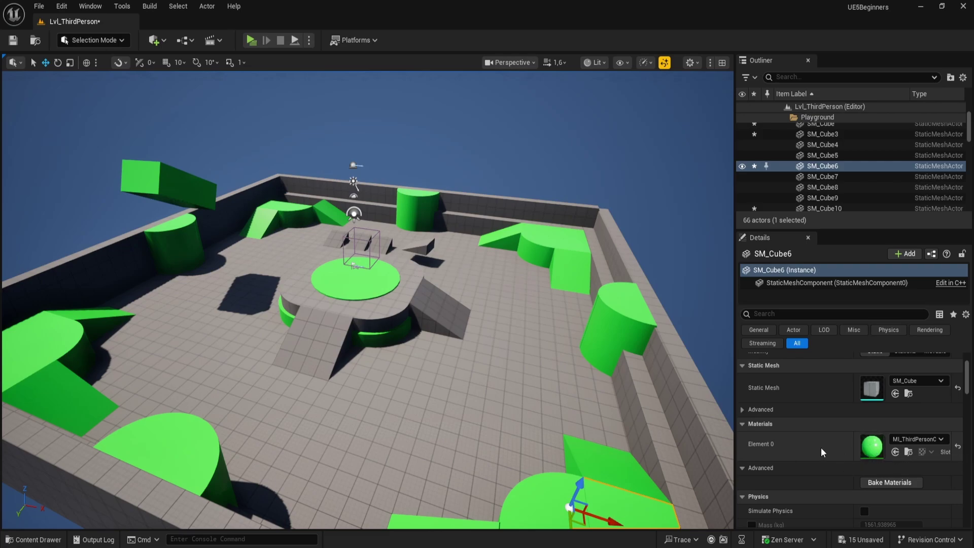
scroll(968, 379, down, 2)
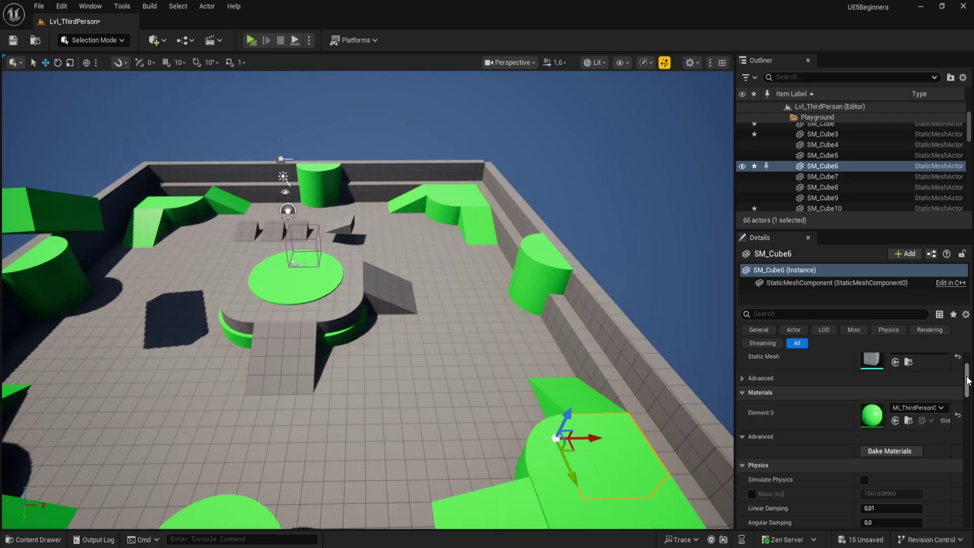
scroll(968, 391, down, 5)
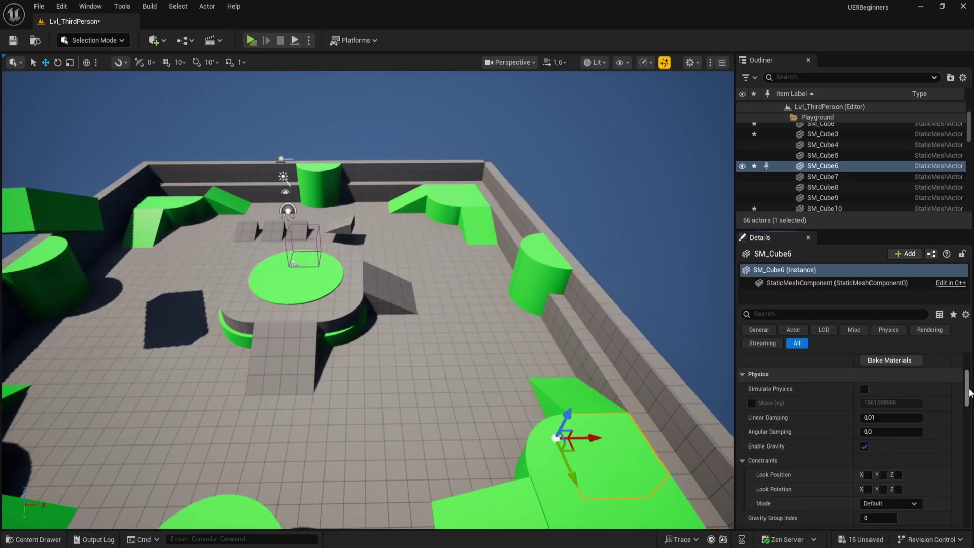
scroll(967, 390, down, 3)
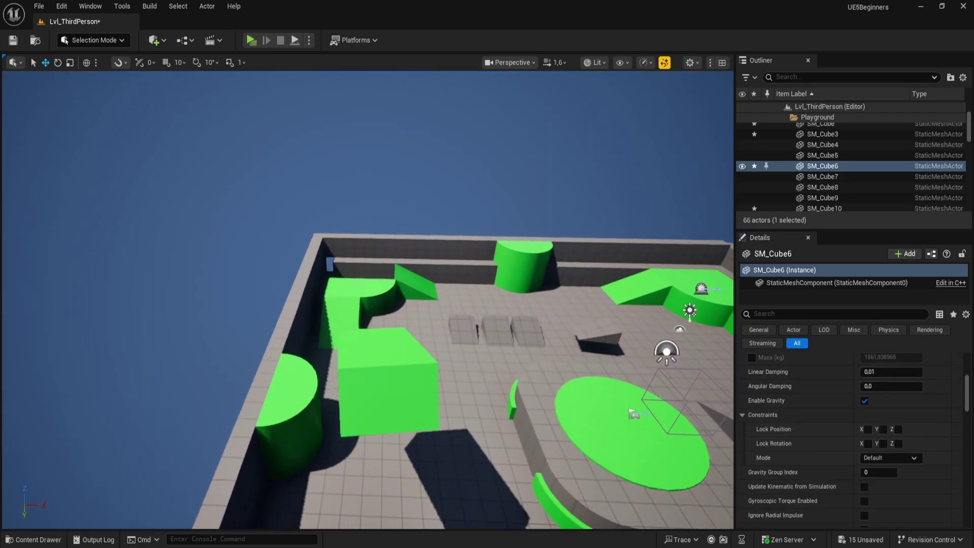
- Select the floating green block SM_Cube10, shrink it to a scale of about -1.88, 1.79, 1.54 and move it to about 1024, 453, 876
right_drag(486, 359, 489, 377)
click(419, 342)
right_drag(419, 341, 347, 332)
drag(346, 332, 725, 289)
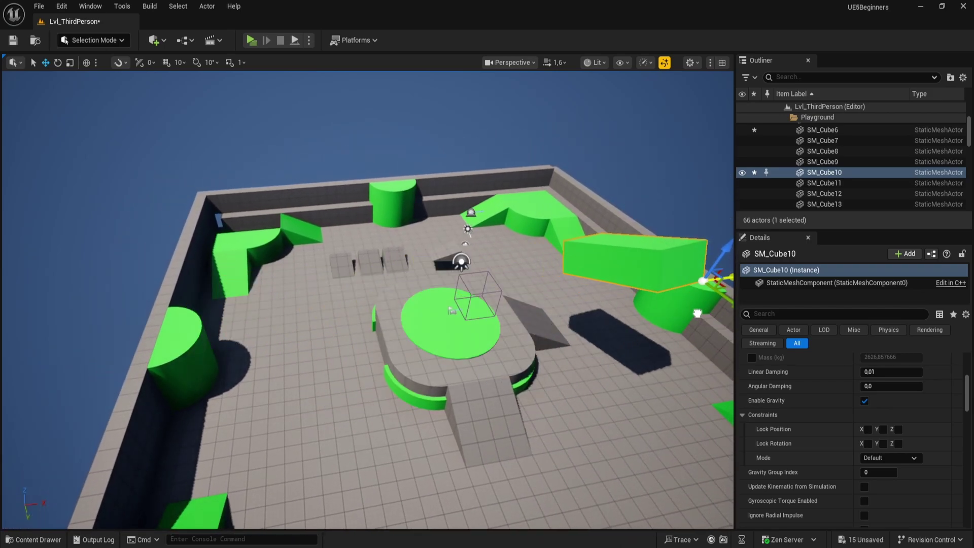
mouse_move(528, 250)
right_down()
mouse_move(502, 249)
mouse_move(529, 249)
right_up()
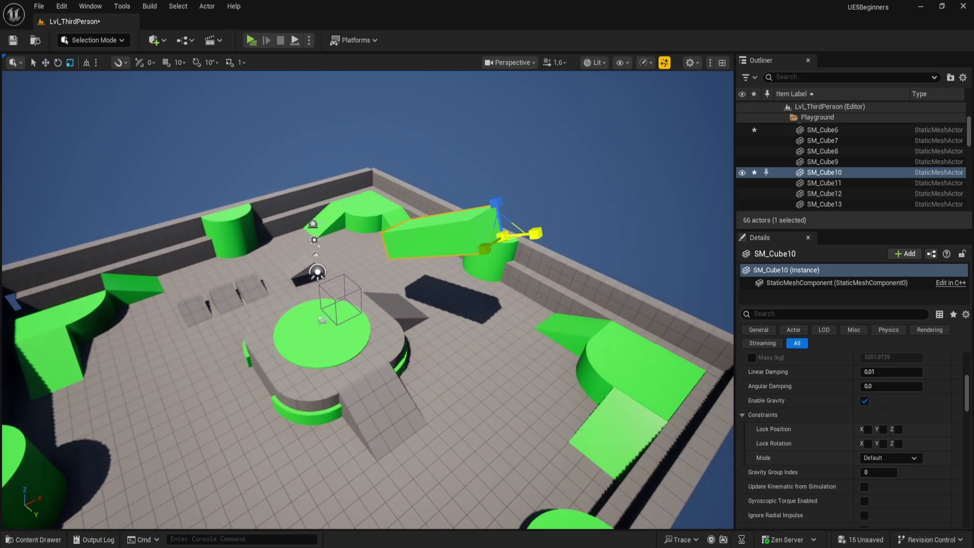
drag(535, 233, 509, 235)
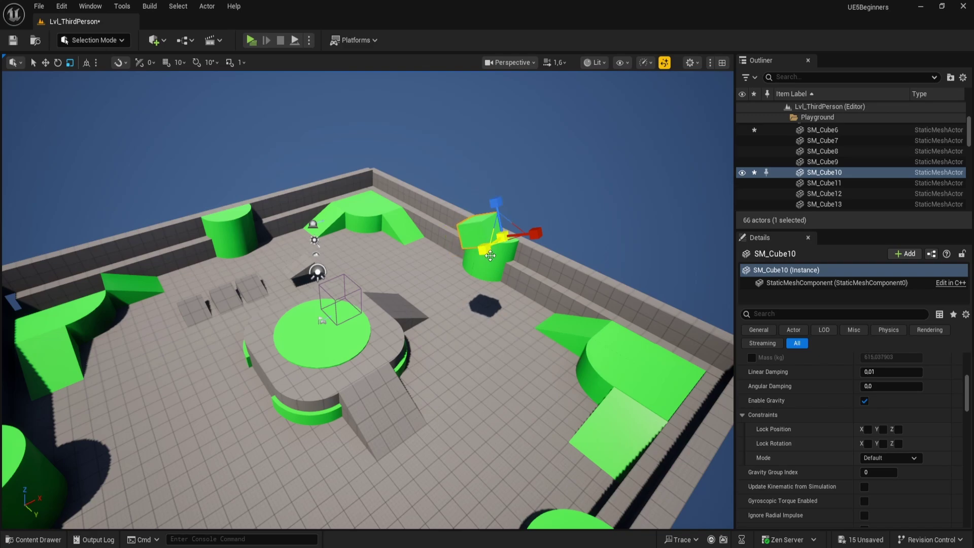
scroll(848, 392, up, 2)
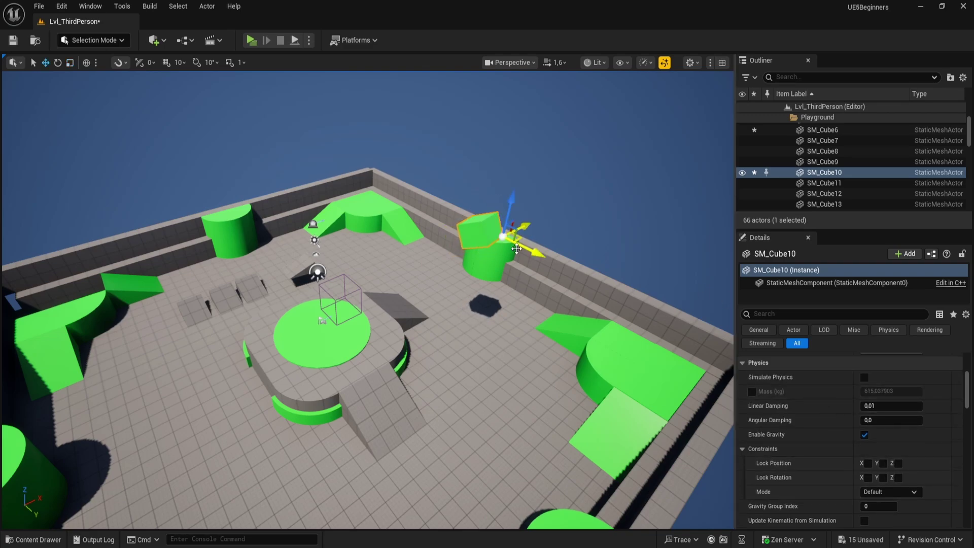
drag(516, 249, 496, 239)
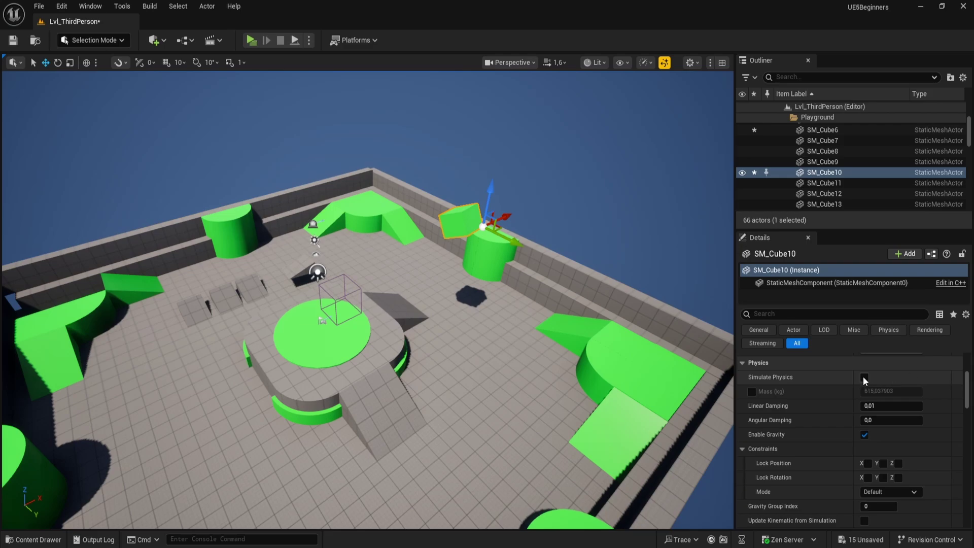
- Enable Simulate Physics on SM_Cube10 and save the level
click(863, 377)
mouse_move(968, 390)
mouse_down()
mouse_move(967, 357)
mouse_move(968, 387)
mouse_up()
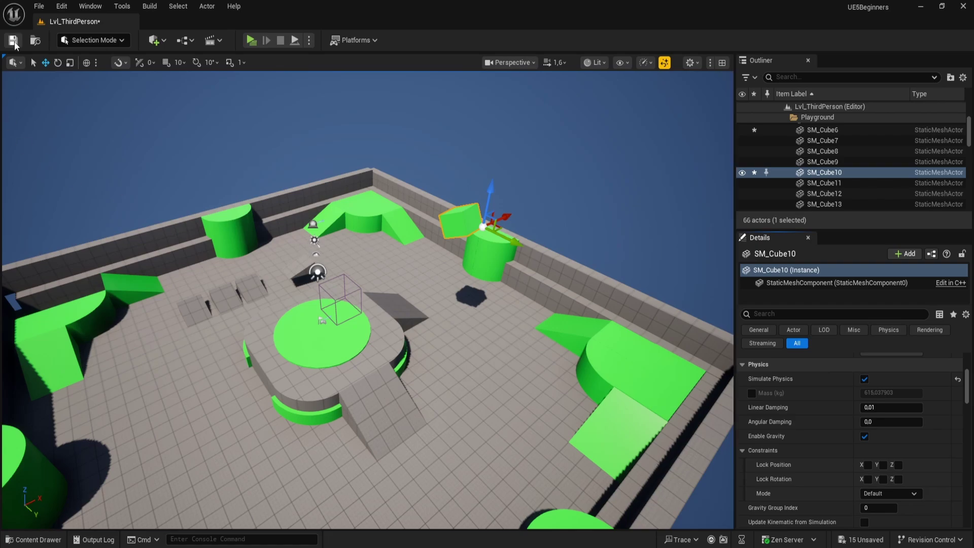
click(15, 44)
- Play the level, run the character against the fallen green cube to test its physics, and stop the preview
click(251, 41)
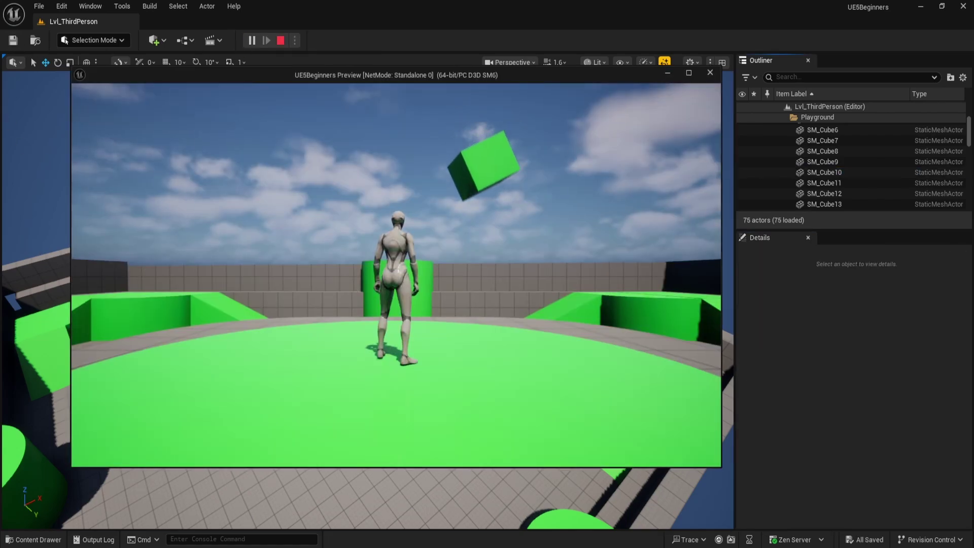
key(w)
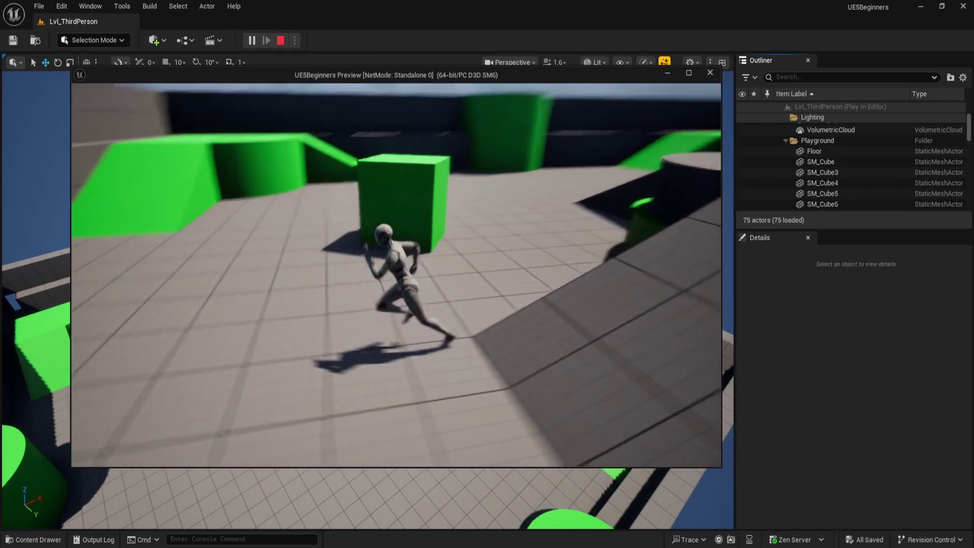
key(w)
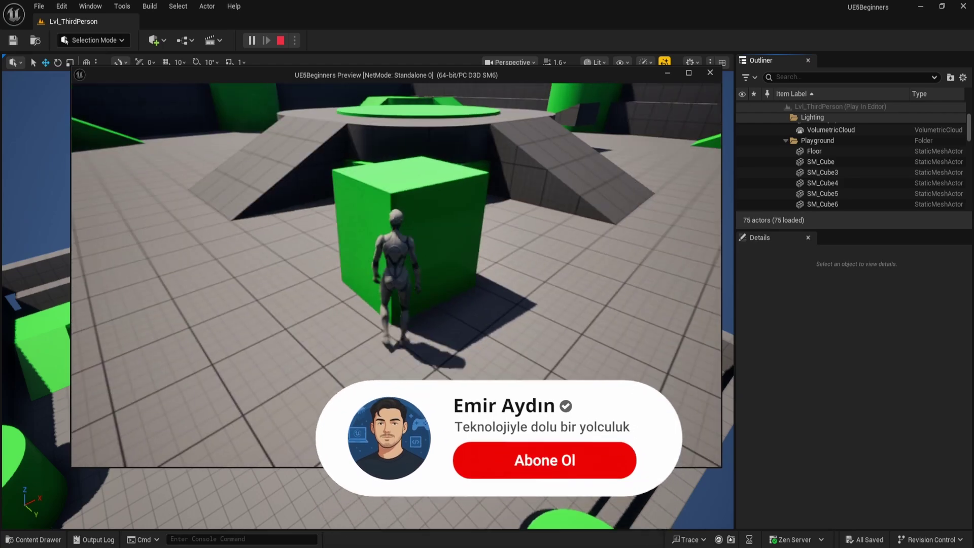
key(a)
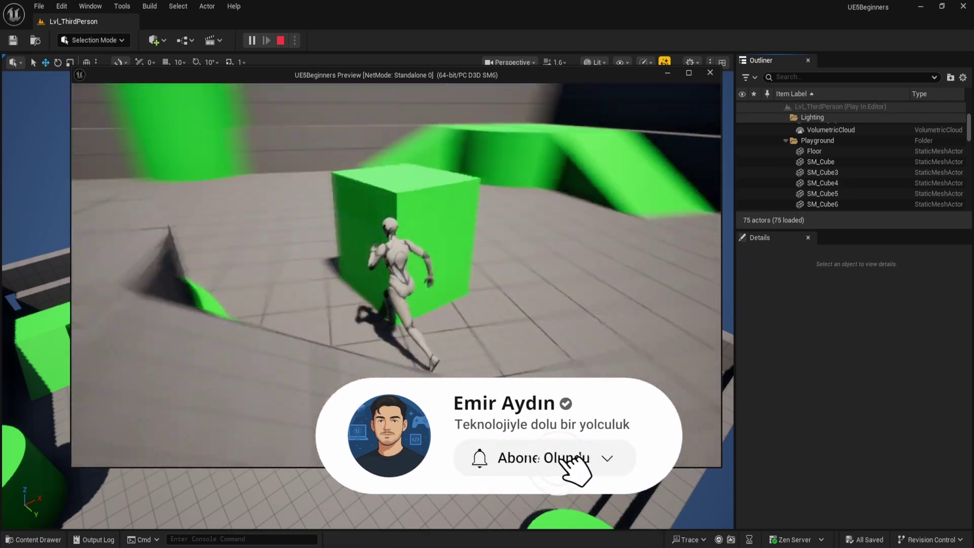
key(Escape)
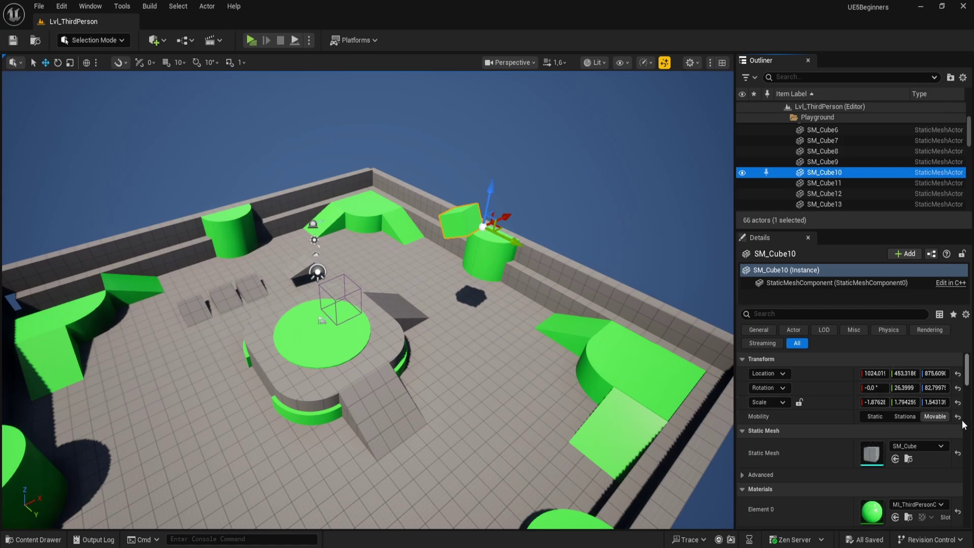
- Set the Collision Presets of SM_Cube10 to Custom and its Pawn and Camera responses to Overlap
drag(967, 375, 971, 414)
scroll(906, 383, down, 3)
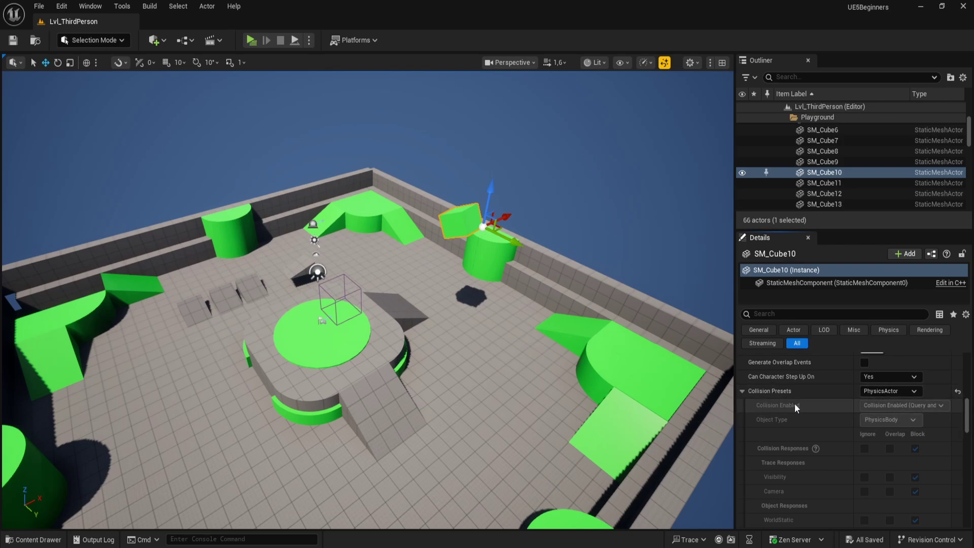
click(896, 392)
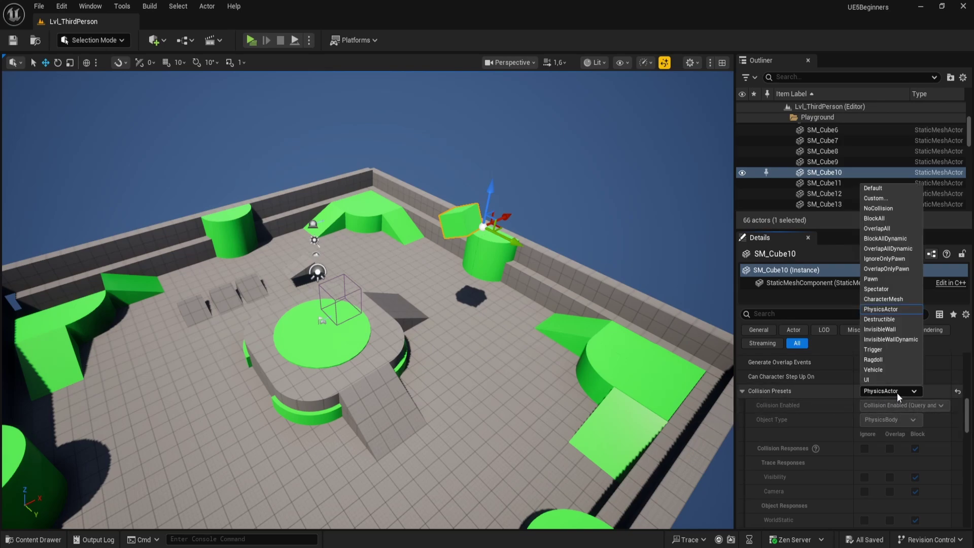
click(890, 200)
scroll(920, 442, down, 4)
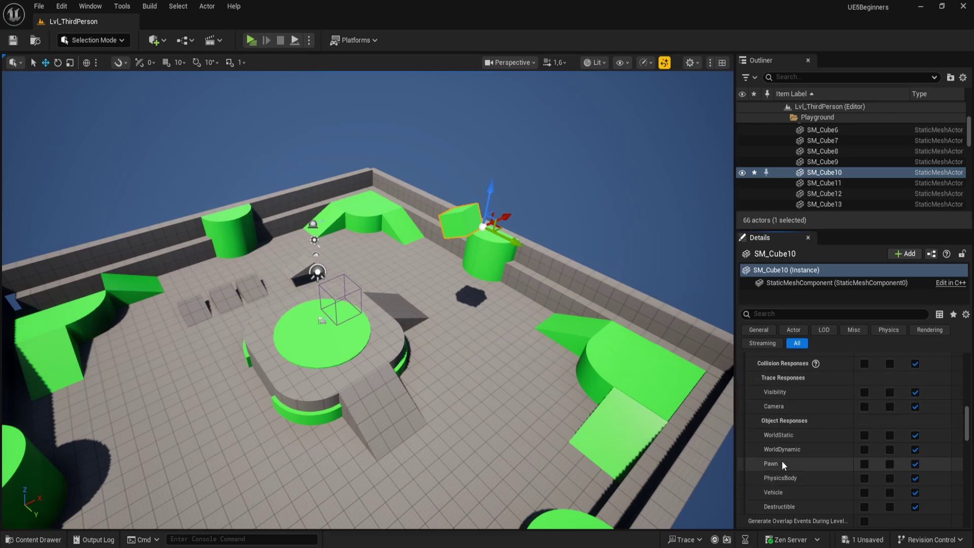
click(890, 464)
scroll(890, 465, up, 2)
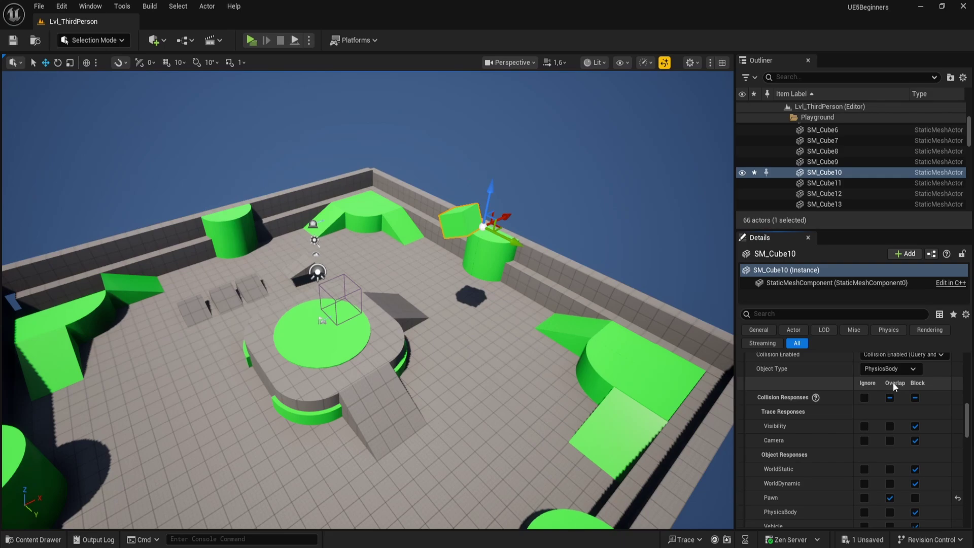
click(890, 440)
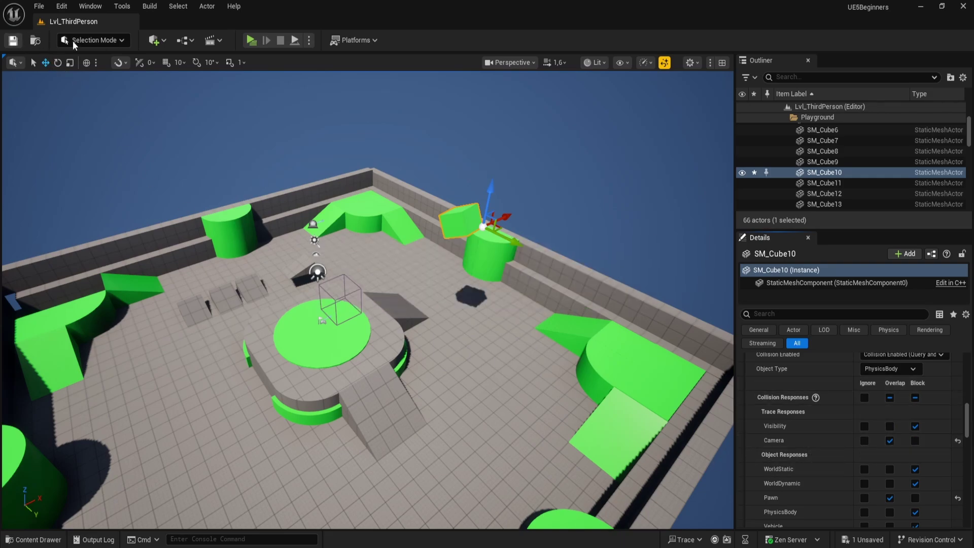
- Play the level, move the character and camera through the green cube to test its overlap collision, and stop the preview
click(250, 41)
key(w)
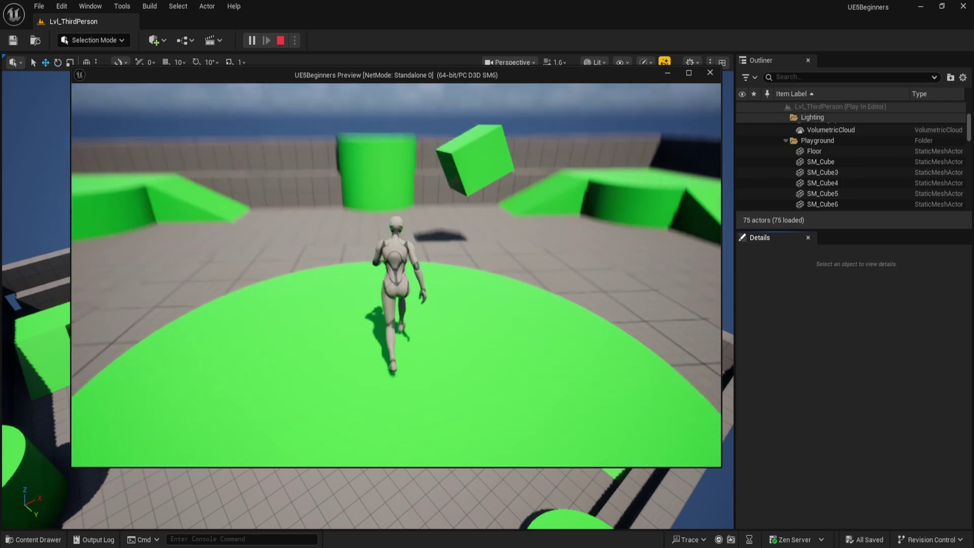
key(w)
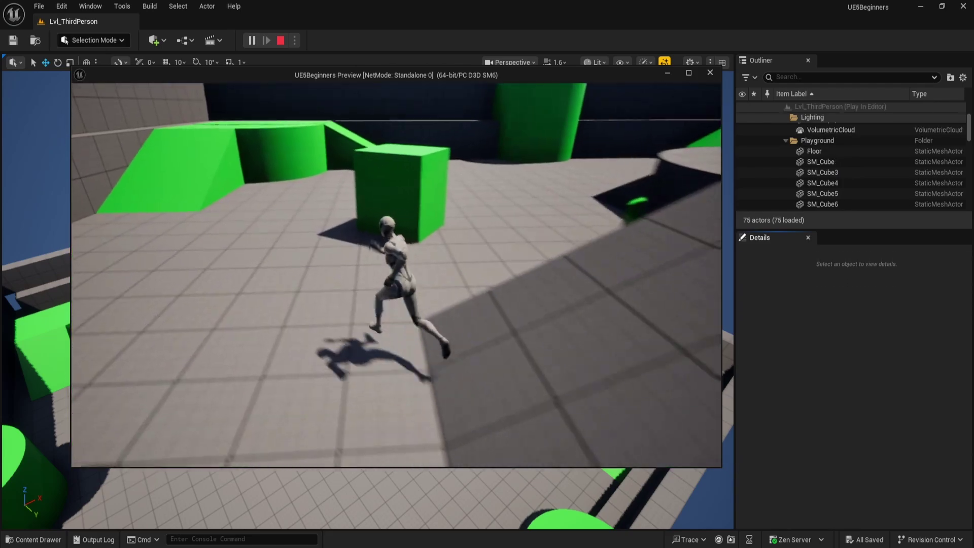
key(a)
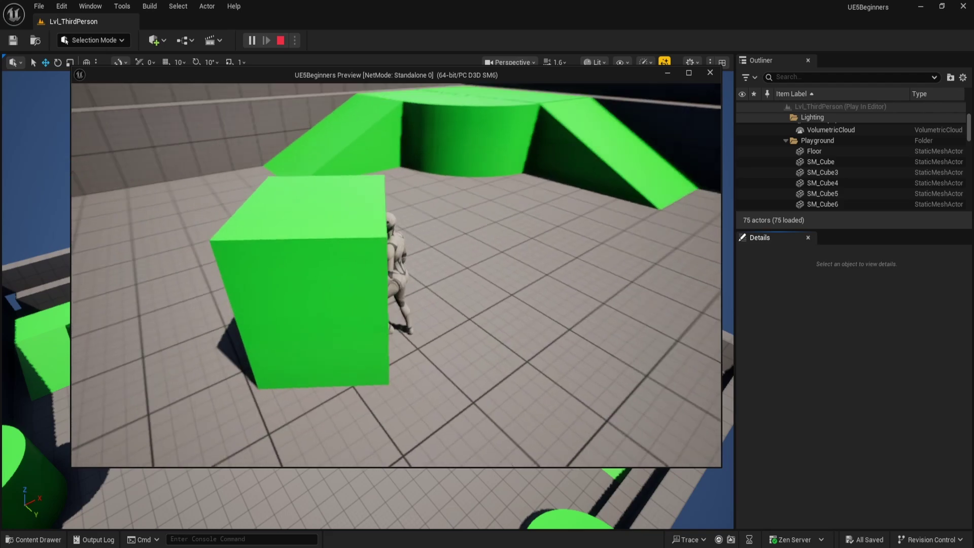
key(s)
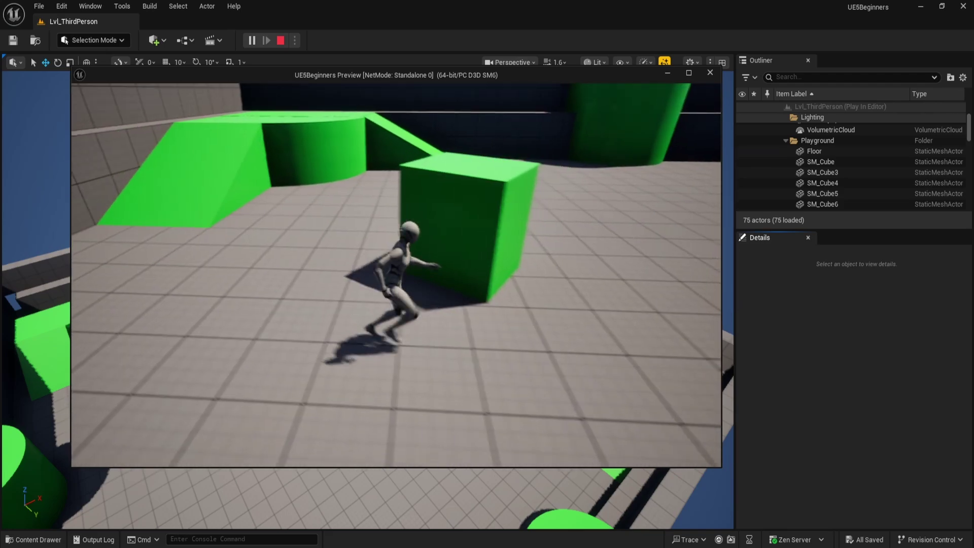
key(d)
key(a)
key(d)
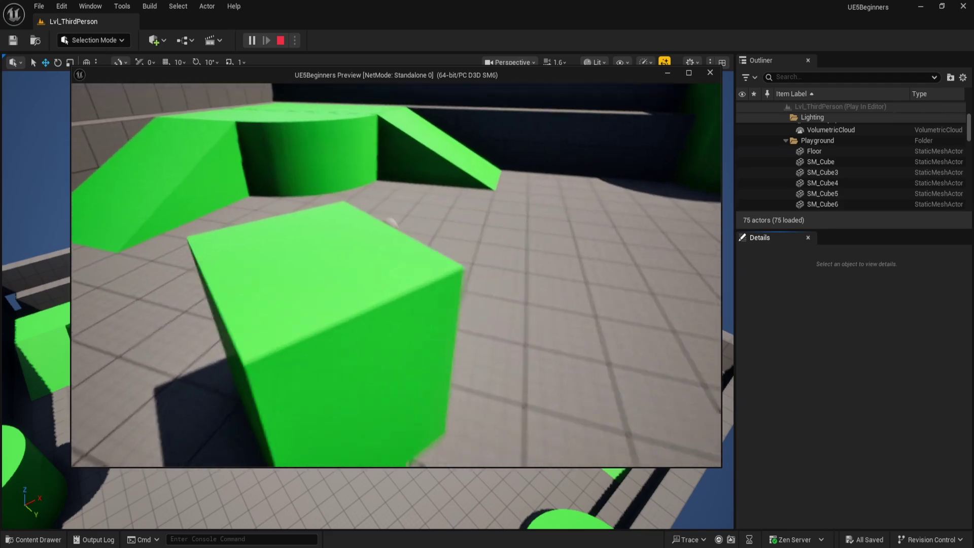
key(a)
key(d)
key(w)
key(a)
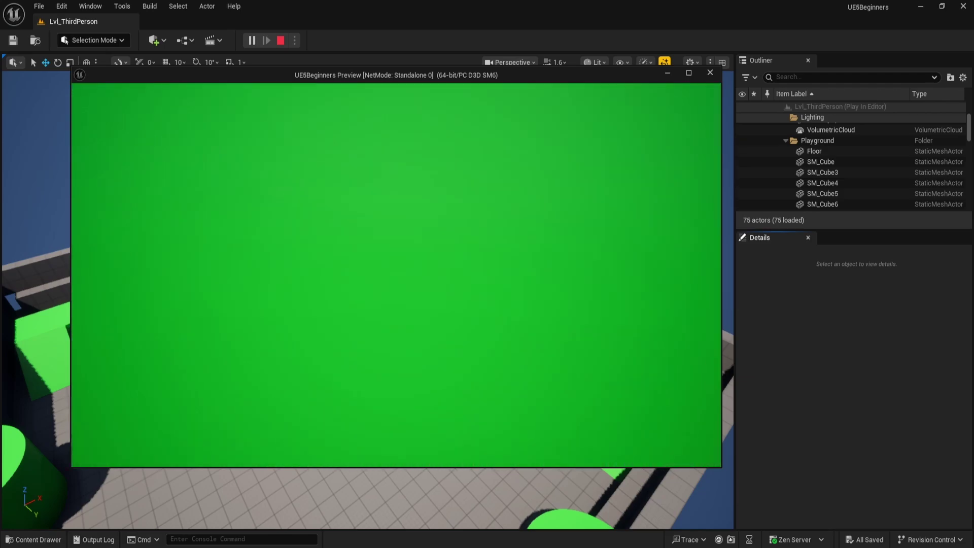
key(d)
key(w)
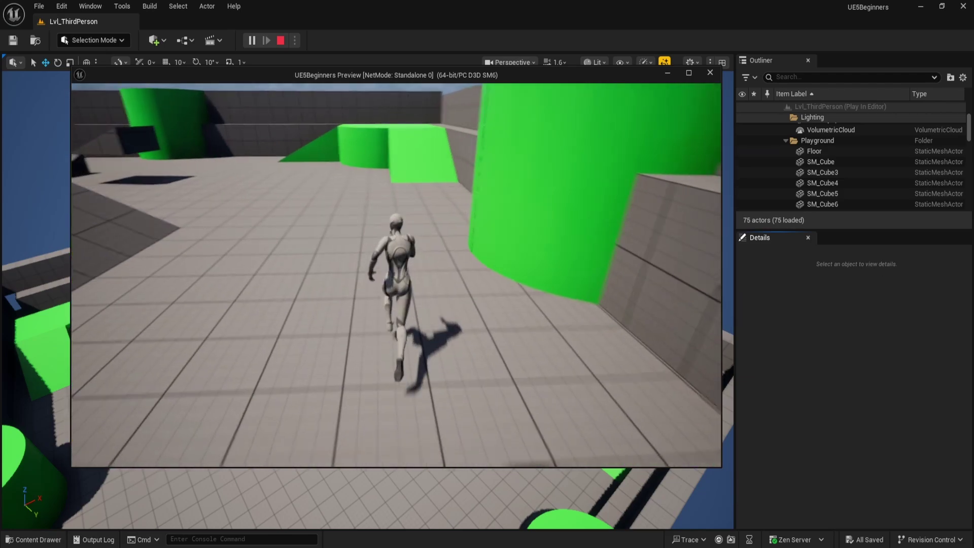
key(d)
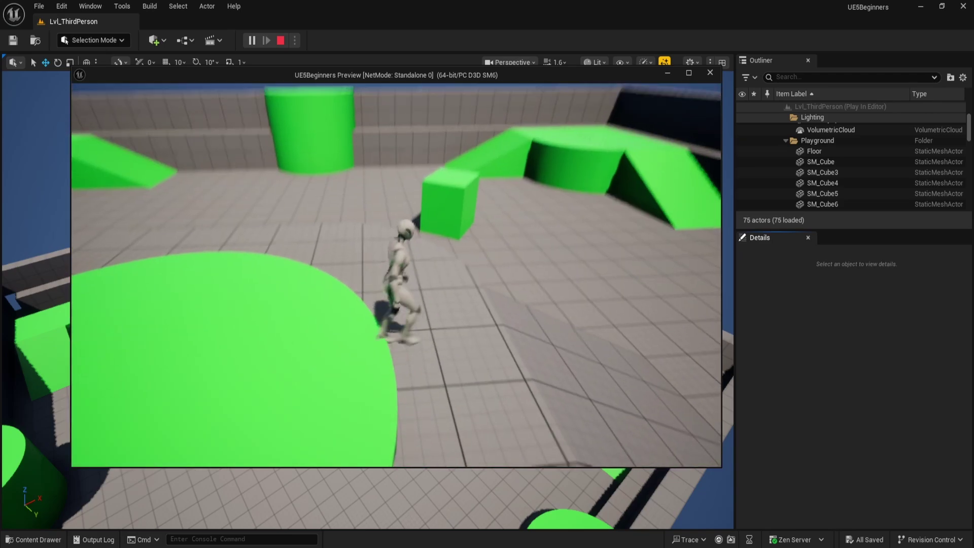
key(Escape)
- Inspect the whole playground from outside its walls and check the list of available editor modes
mouse_move(969, 369)
mouse_down()
mouse_move(967, 509)
mouse_move(971, 323)
mouse_up()
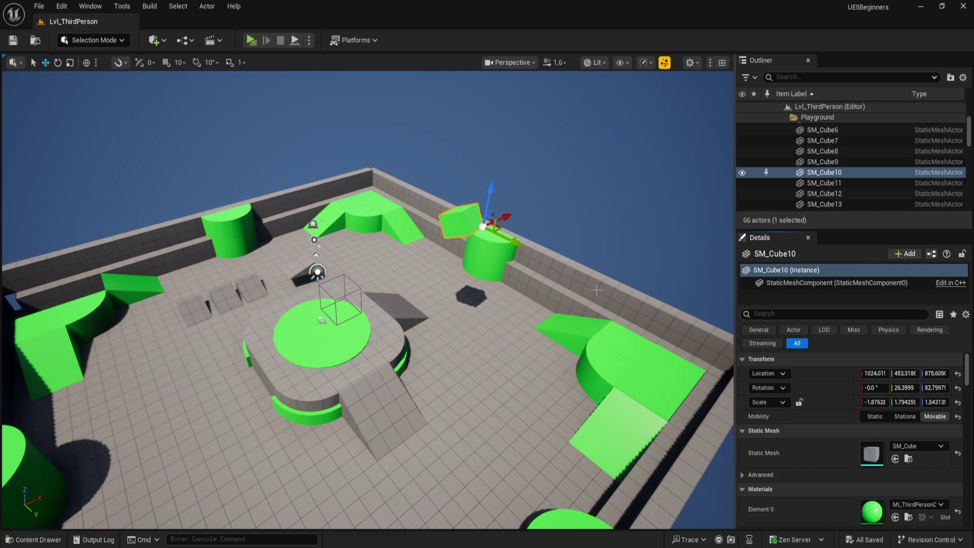
key(s)
mouse_move(628, 226)
right_down()
mouse_move(626, 241)
mouse_move(527, 233)
mouse_move(624, 225)
right_up()
key(w)
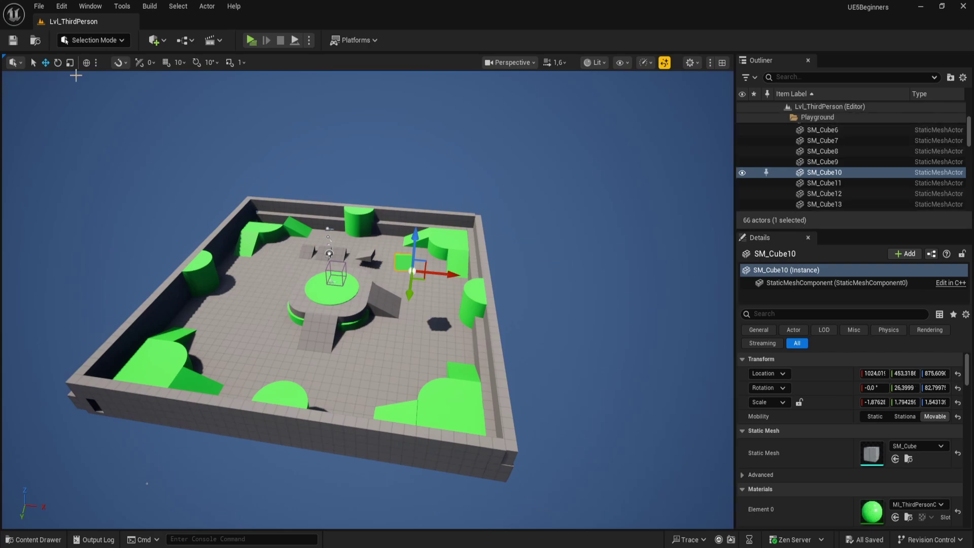
key(d)
right_drag(409, 187, 137, 96)
click(86, 40)
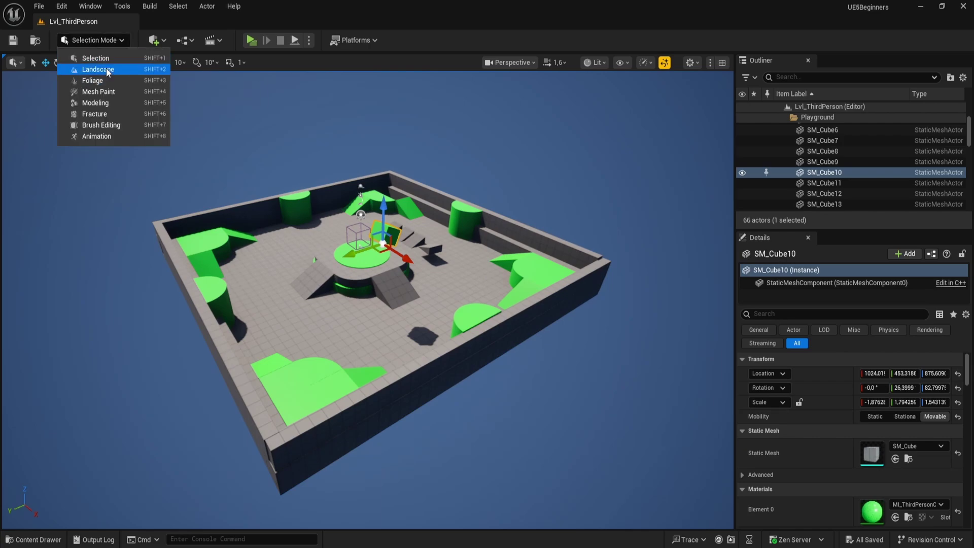
key(a)
right_drag(298, 124, 416, 120)
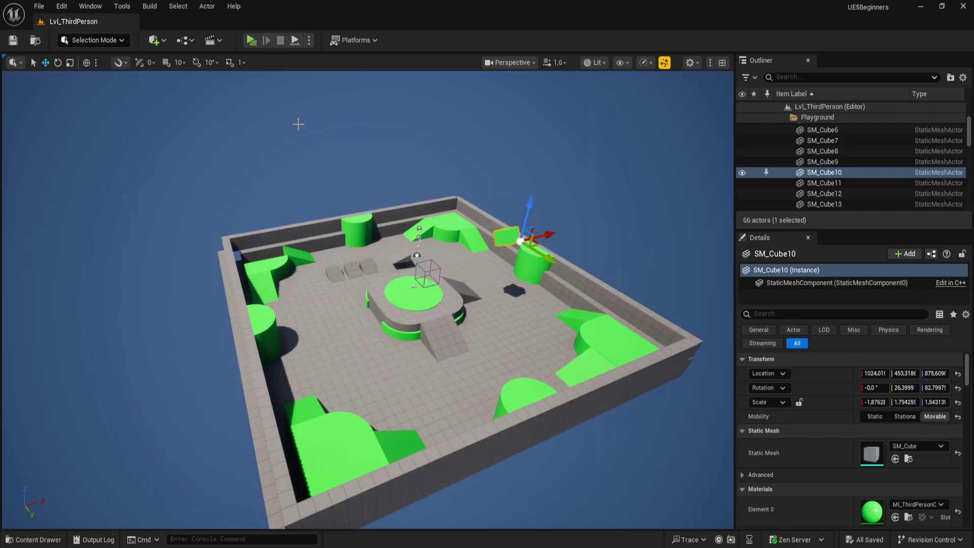